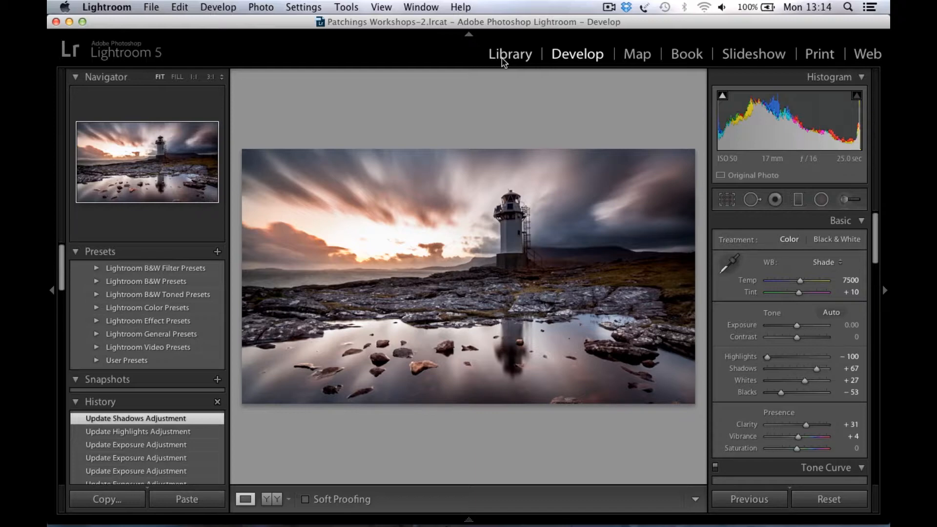
- Compare the unedited blue lighthouse photo with its warm edited version by viewing each one enlarged from the Library grid
{"action": "left_click", "coordinate": [504, 59]}
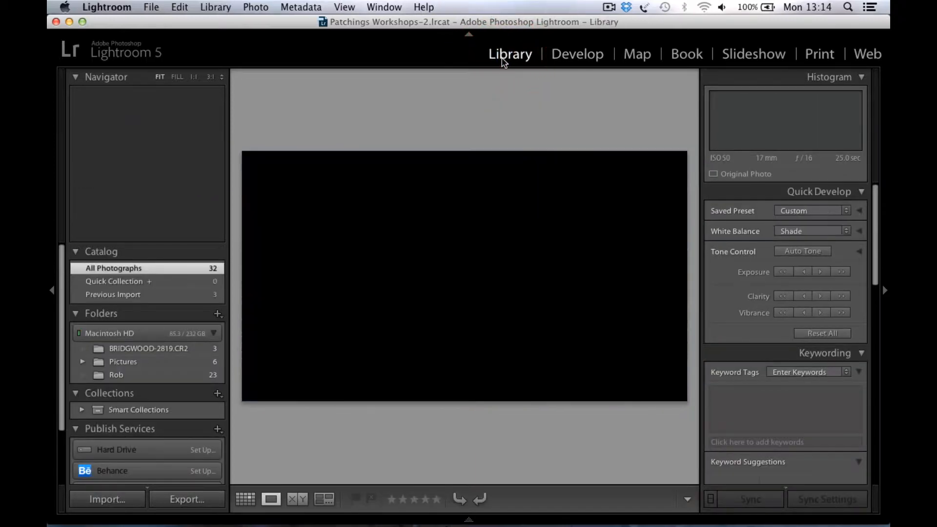
{"action": "left_click", "coordinate": [249, 498]}
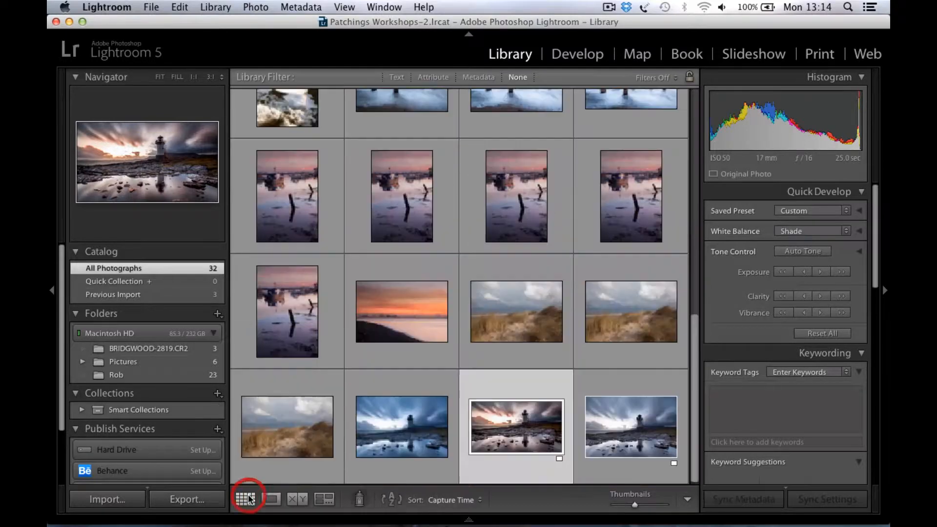
{"action": "left_click", "coordinate": [389, 435]}
{"action": "double_click", "coordinate": [390, 435]}
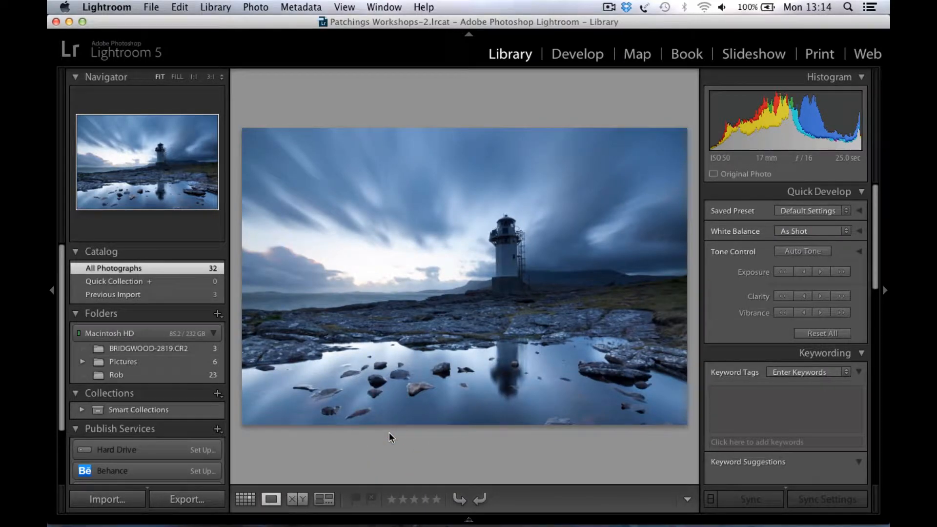
{"action": "left_click", "coordinate": [243, 499]}
{"action": "left_click", "coordinate": [501, 421]}
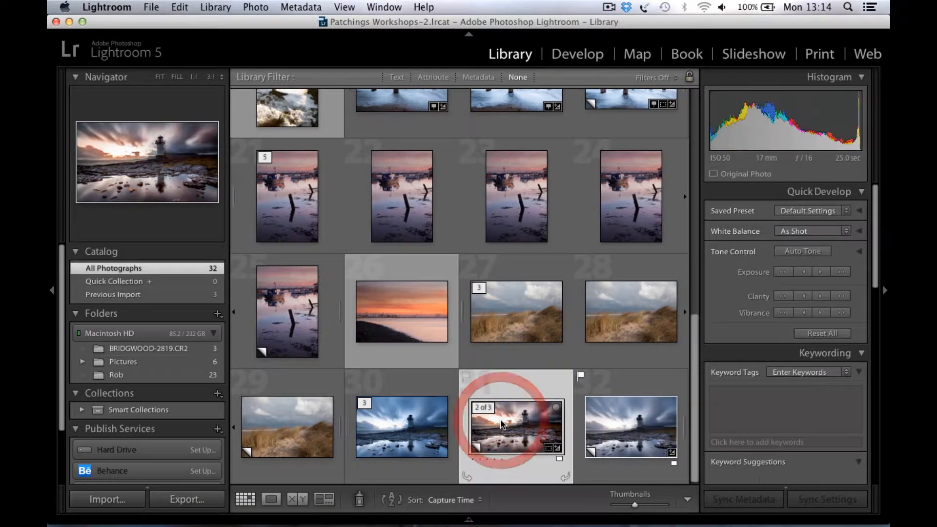
{"action": "double_click", "coordinate": [501, 421]}
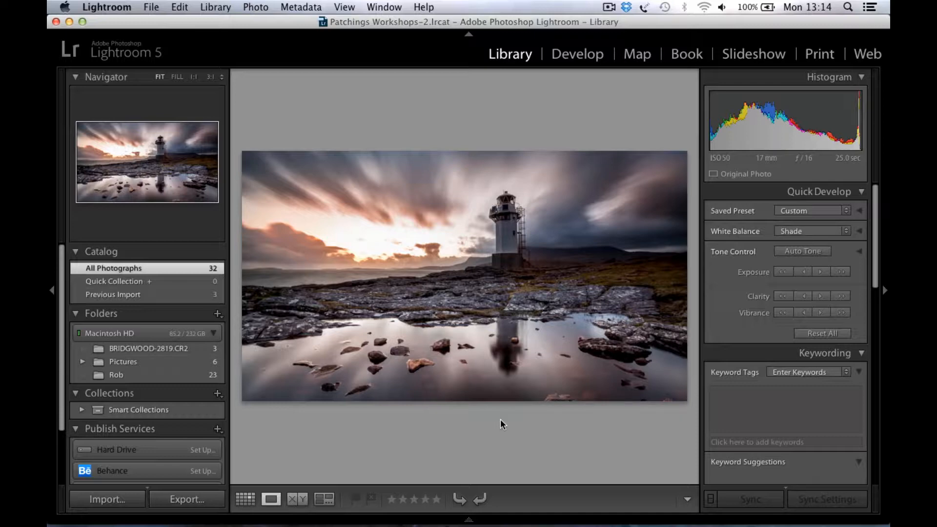
{"action": "left_click", "coordinate": [246, 499]}
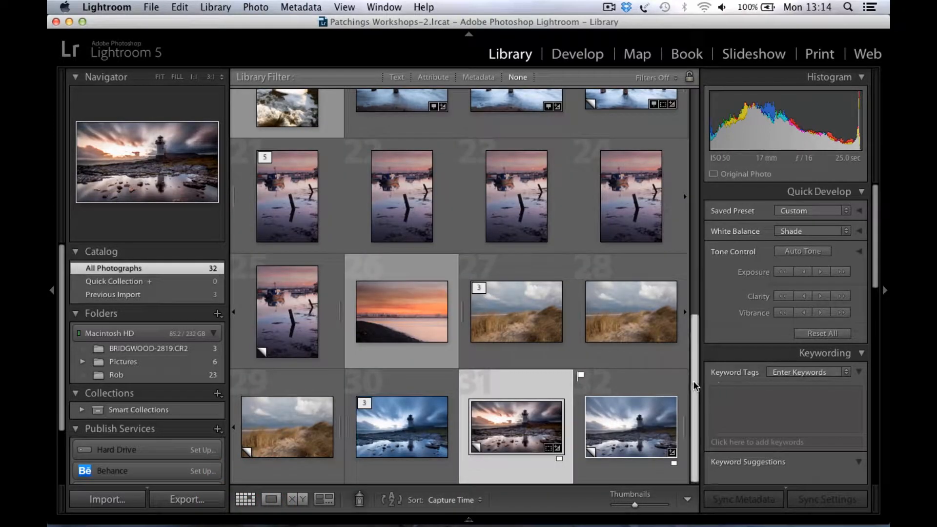
- Find the Boggle Hole Sunrise.CR2 photo in the Library grid and open it in the enlarged single-photo view
{"action": "left_click_drag", "start_coordinate": [693, 380], "coordinate": [689, 145]}
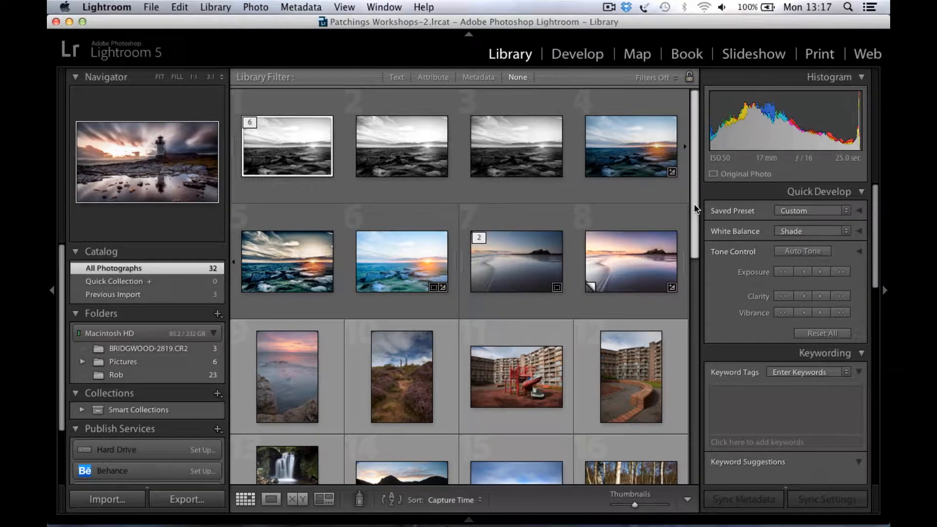
{"action": "left_click_drag", "start_coordinate": [694, 204], "coordinate": [714, 272]}
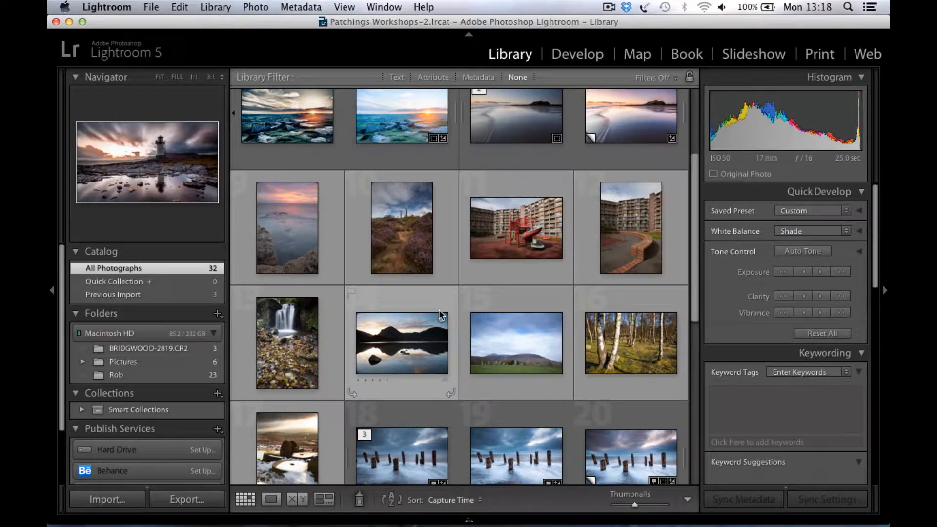
{"action": "left_click", "coordinate": [302, 250]}
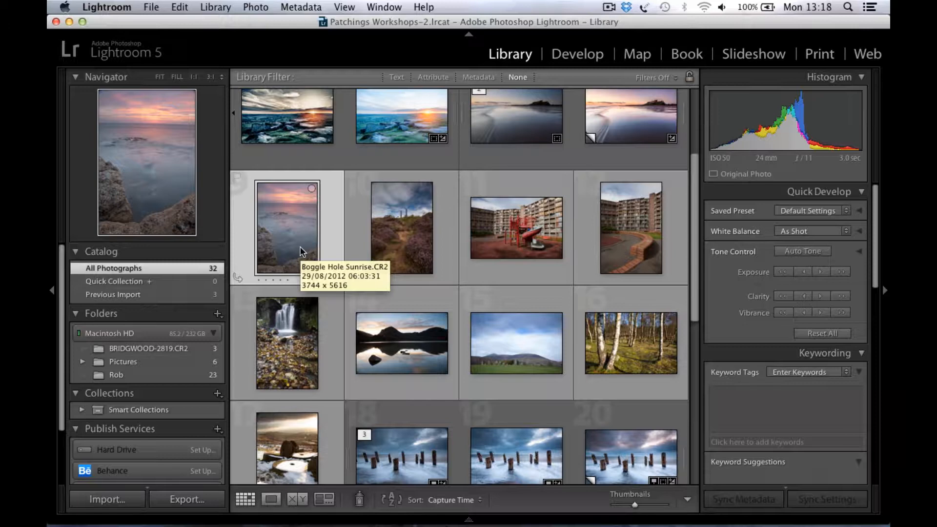
{"action": "double_click", "coordinate": [300, 247]}
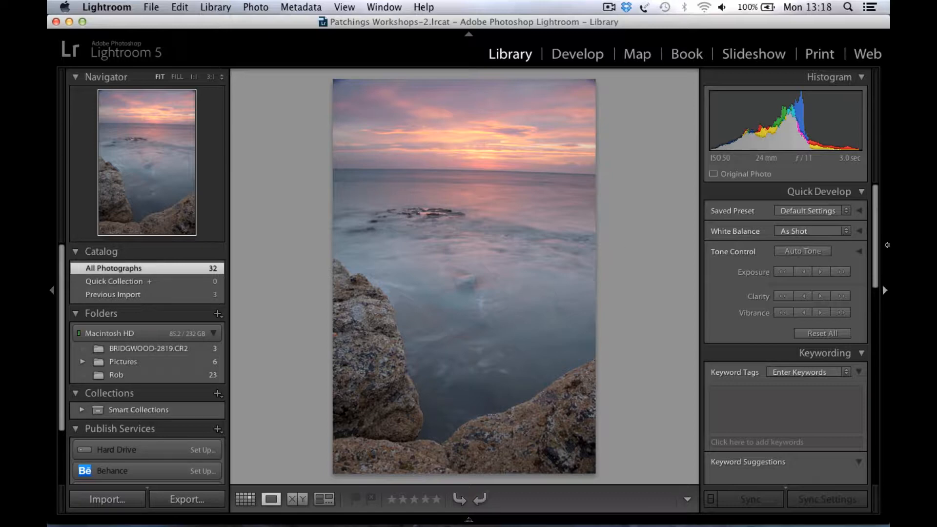
- Try the Auto, Daylight and Shade white balance presets on the sunrise photo in the Library, and return to As Shot
{"action": "left_click", "coordinate": [597, 58]}
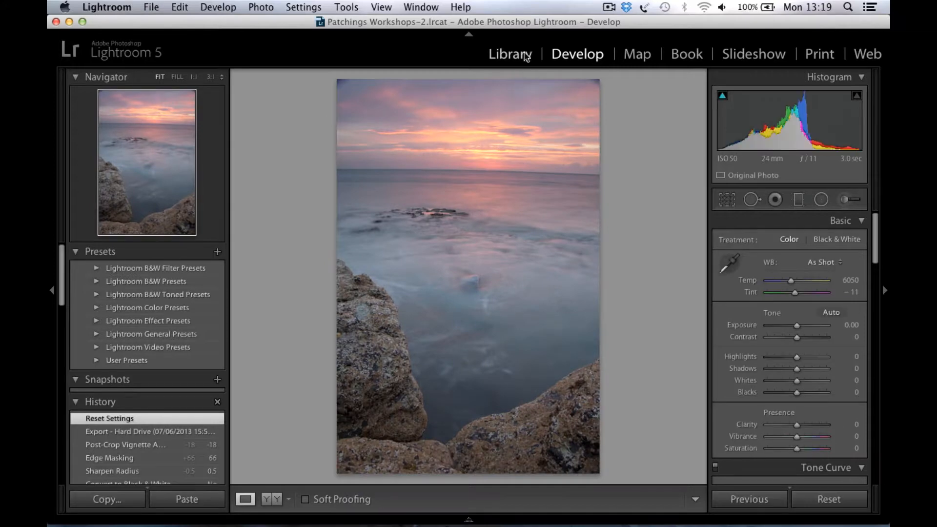
{"action": "left_click", "coordinate": [526, 58]}
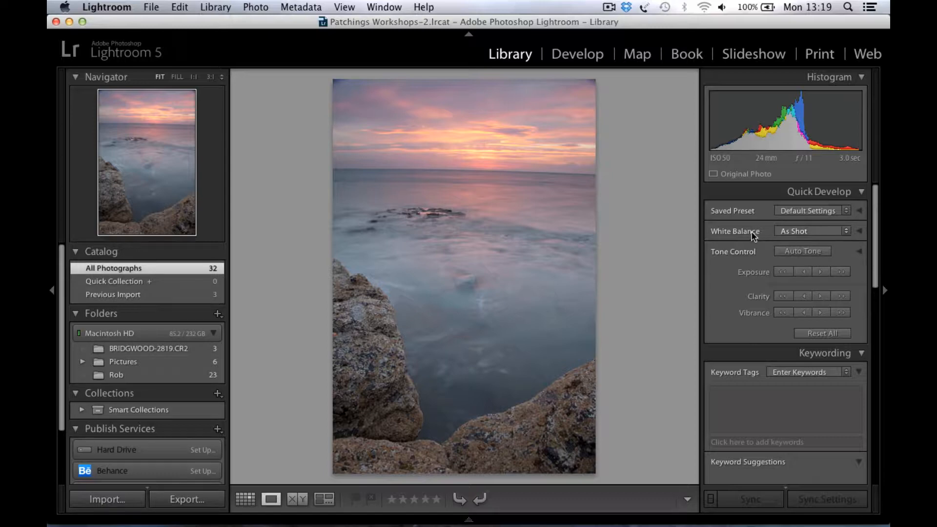
{"action": "left_click", "coordinate": [851, 233]}
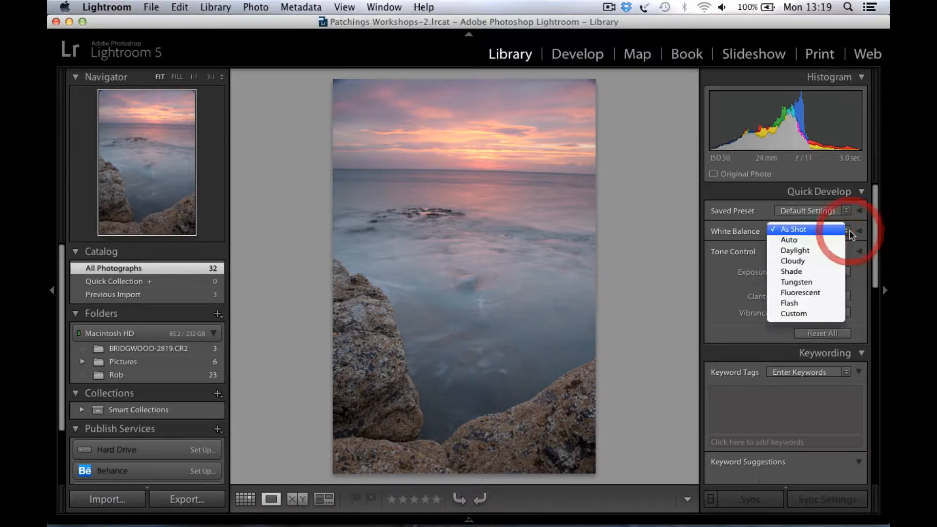
{"action": "left_click", "coordinate": [819, 241]}
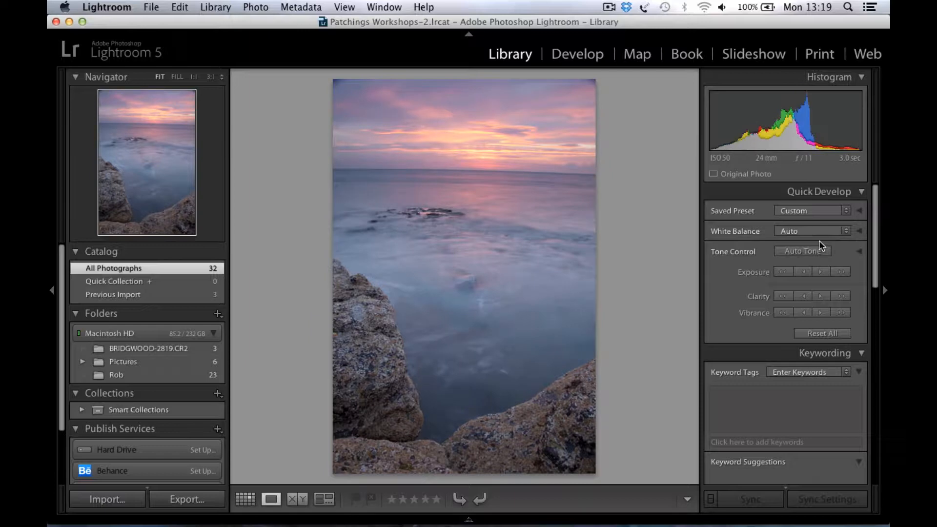
{"action": "left_click", "coordinate": [838, 232]}
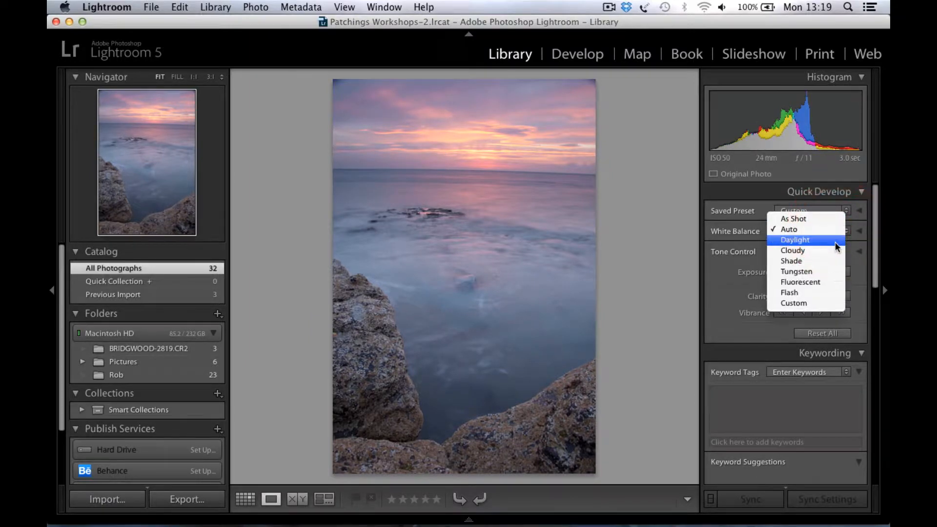
{"action": "left_click", "coordinate": [836, 244]}
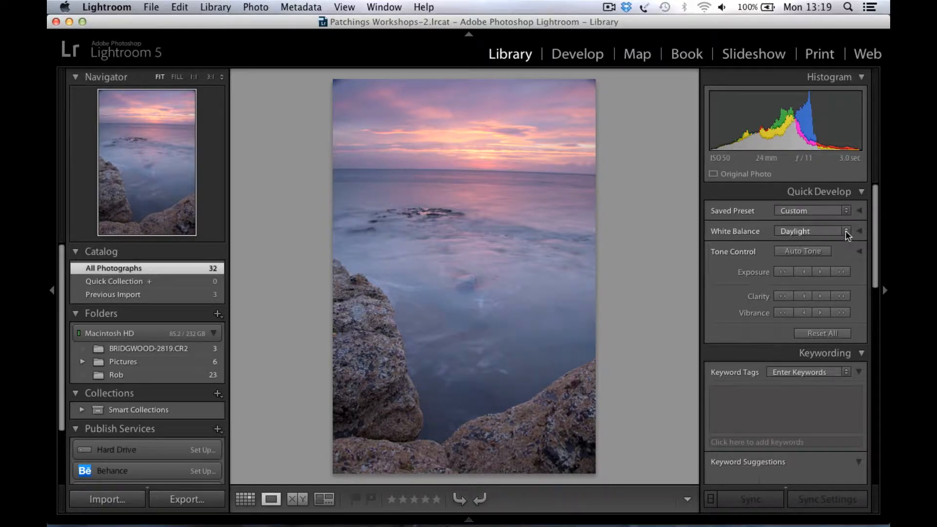
{"action": "left_click", "coordinate": [846, 231]}
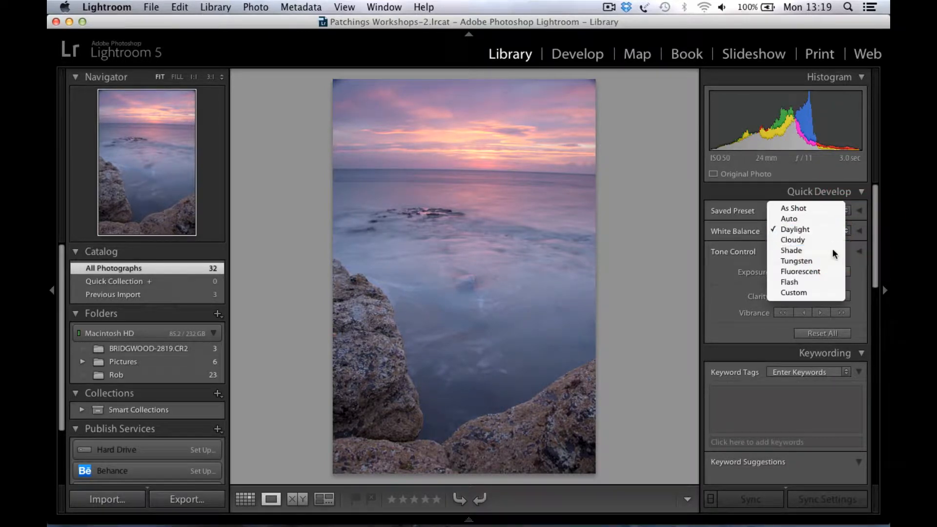
{"action": "left_click", "coordinate": [834, 250]}
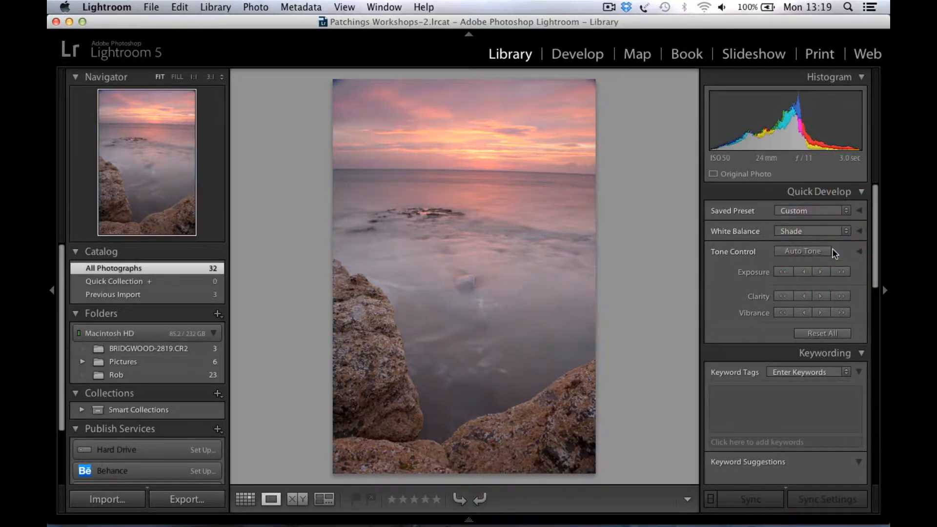
{"action": "left_click", "coordinate": [846, 233]}
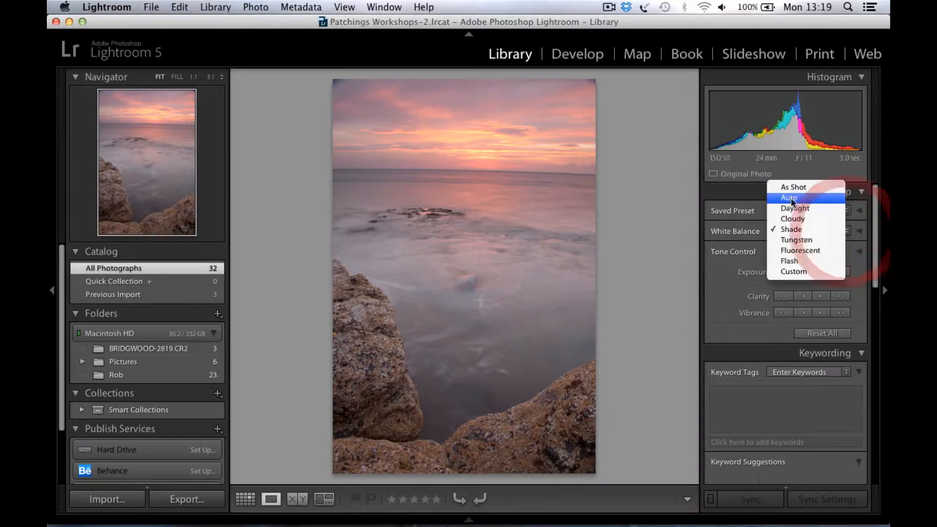
{"action": "left_click", "coordinate": [806, 187]}
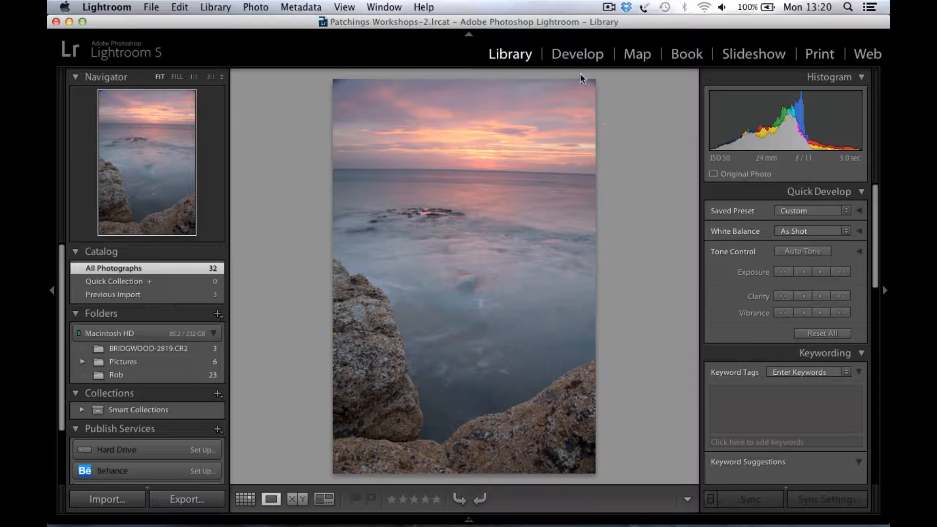
- Enable lens profile corrections for the sunrise photo in the Develop module
{"action": "left_click", "coordinate": [590, 60]}
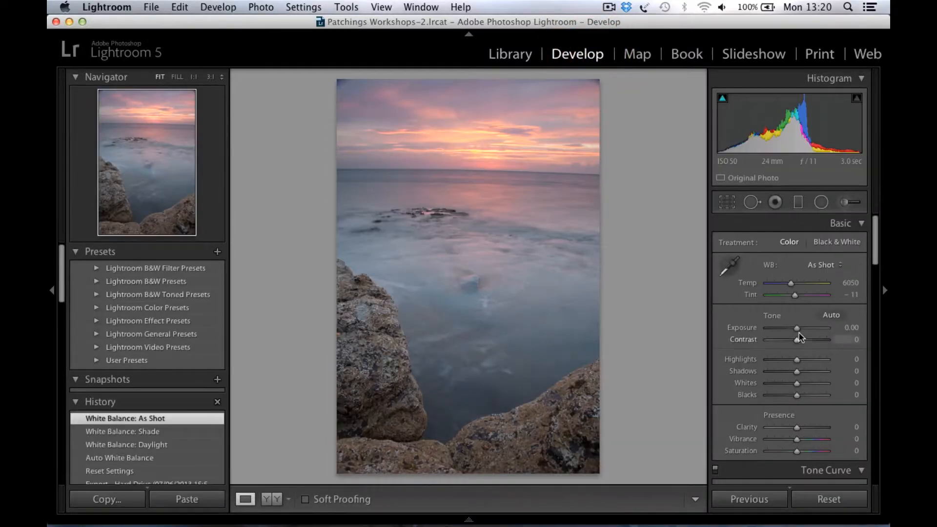
{"action": "left_click", "coordinate": [877, 242]}
{"action": "left_click_drag", "start_coordinate": [877, 241], "coordinate": [888, 426]}
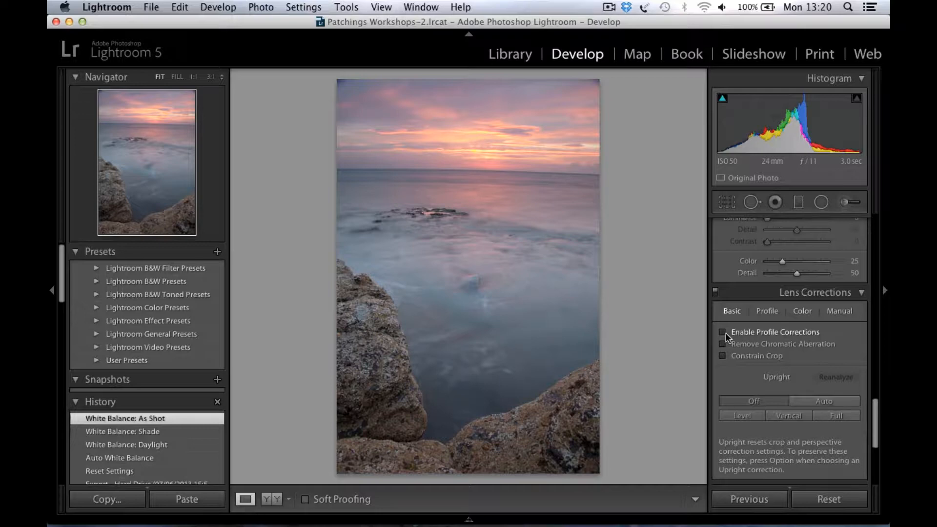
{"action": "left_click", "coordinate": [725, 333]}
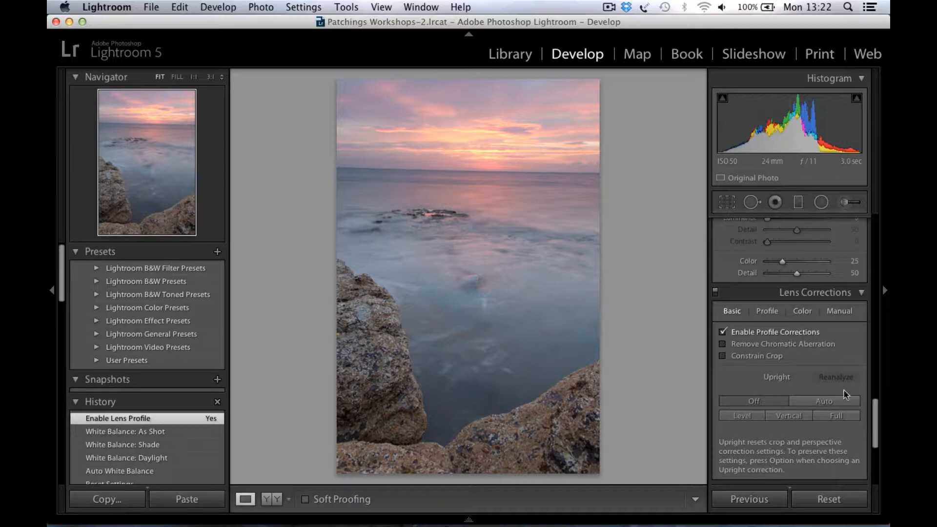
- Check which lens make, model and profile the lens correction uses, and return to the basic lens correction options
{"action": "left_click", "coordinate": [866, 256]}
{"action": "mouse_move", "coordinate": [875, 419]}
{"action": "left_mouse_down"}
{"action": "mouse_move", "coordinate": [862, 239]}
{"action": "mouse_move", "coordinate": [882, 321]}
{"action": "mouse_move", "coordinate": [887, 428]}
{"action": "left_mouse_up"}
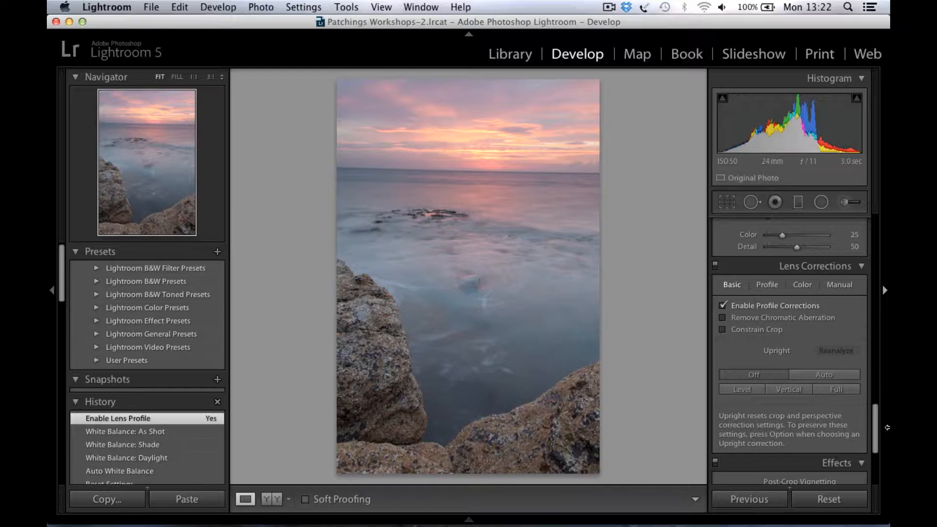
{"action": "left_click", "coordinate": [767, 286]}
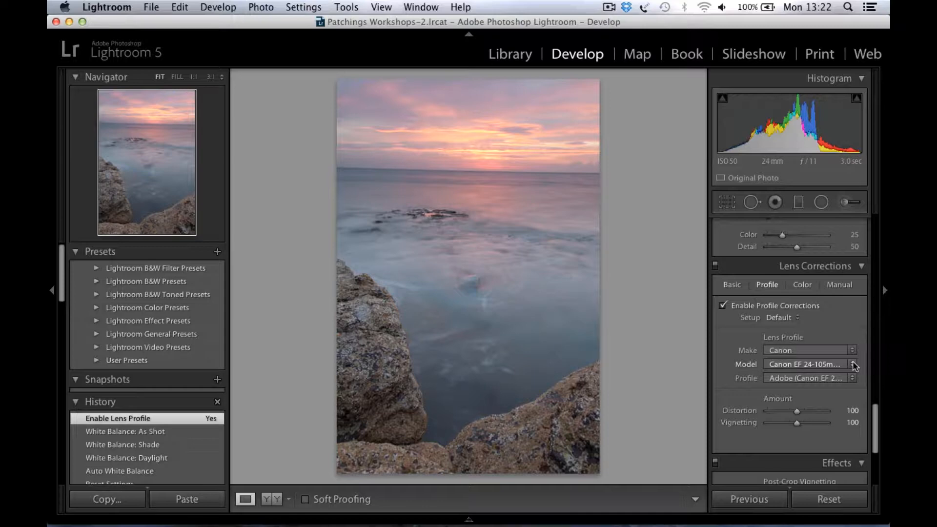
{"action": "left_click", "coordinate": [734, 285]}
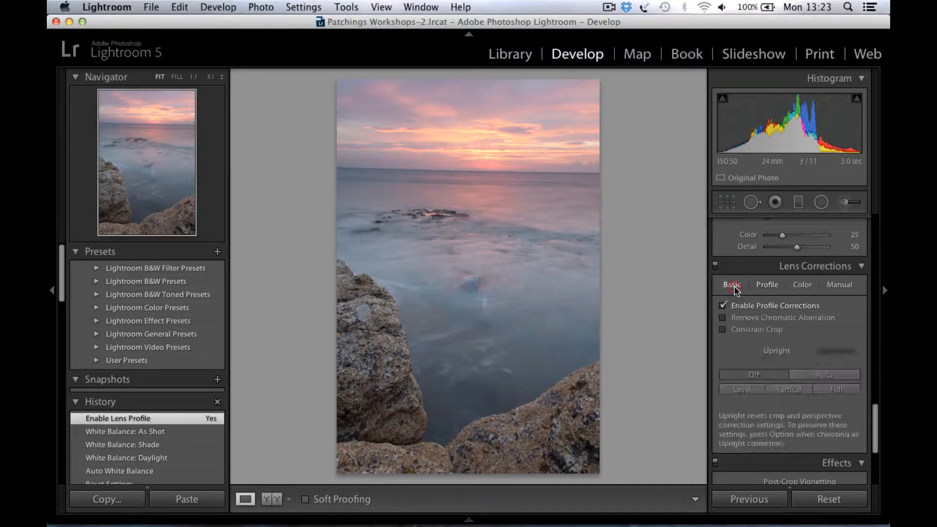
- Straighten the photo along the sea horizon with the Crop & Straighten tool, at an angle of about -0.97, and apply the crop
{"action": "left_click_drag", "start_coordinate": [876, 441], "coordinate": [874, 244]}
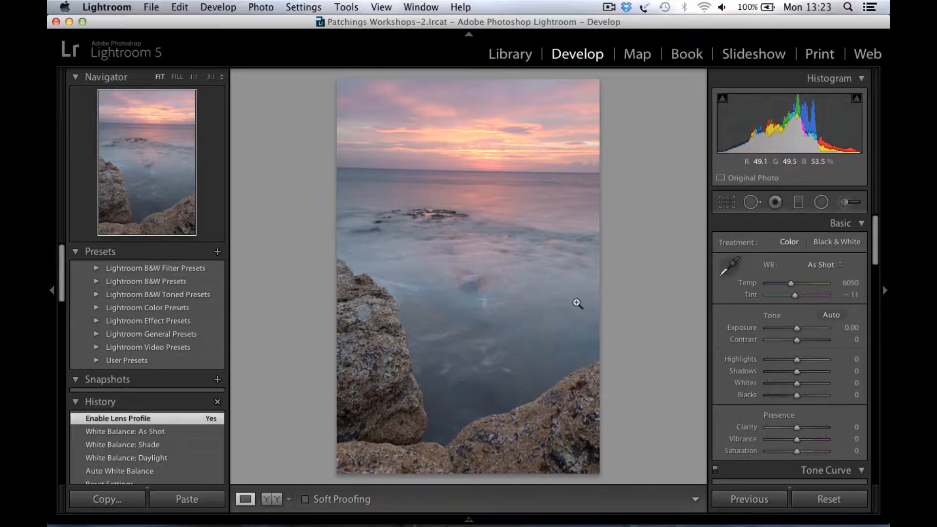
{"action": "left_click", "coordinate": [727, 203]}
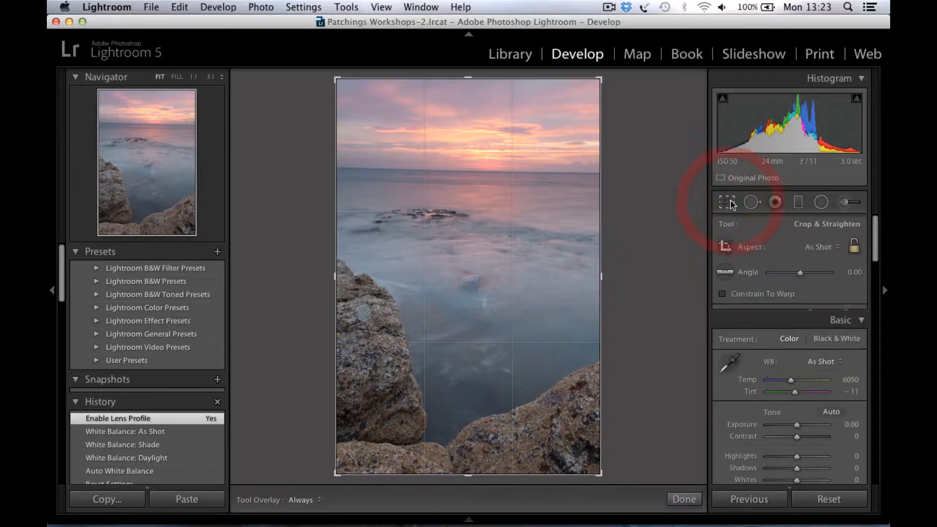
{"action": "left_click", "coordinate": [728, 275]}
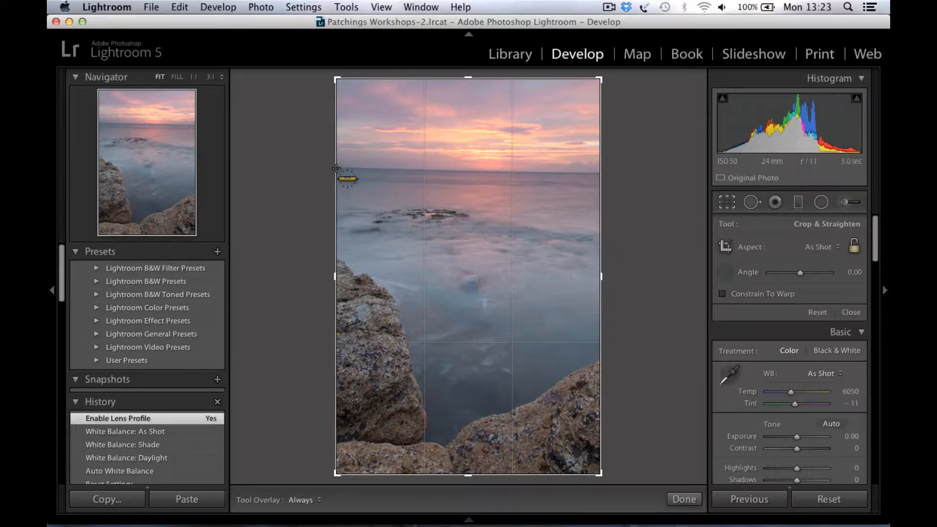
{"action": "left_click_drag", "start_coordinate": [337, 168], "coordinate": [602, 172]}
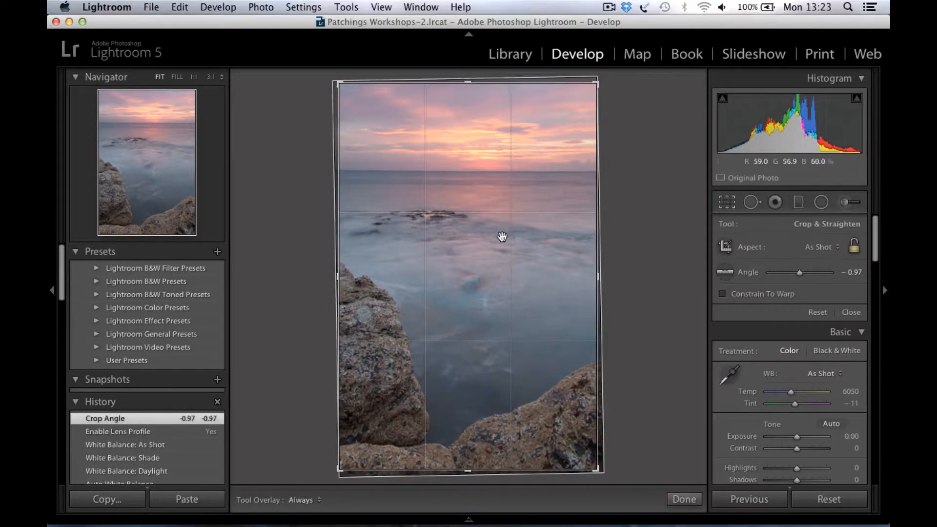
{"action": "key", "text": "Return"}
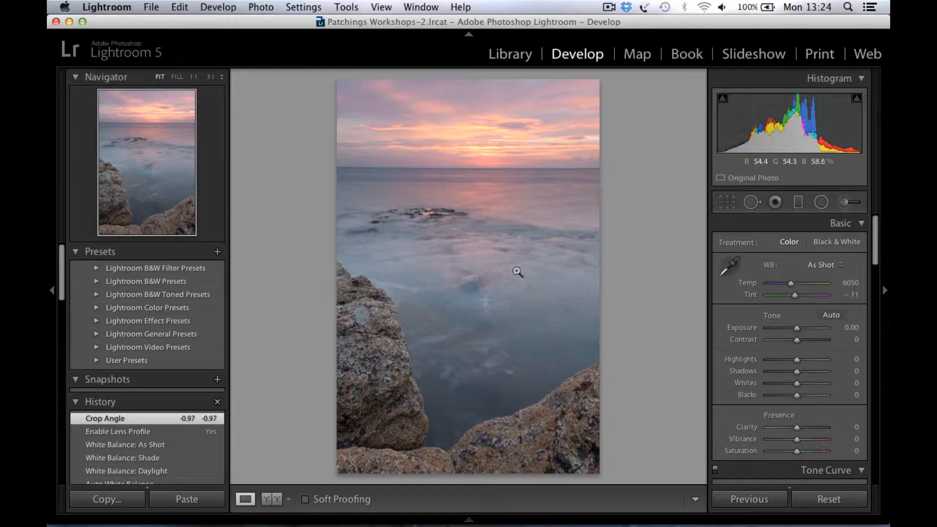
- Try a custom white balance sampled from a neutral spot on the foreground rocks, and undo it
{"action": "left_click", "coordinate": [730, 269]}
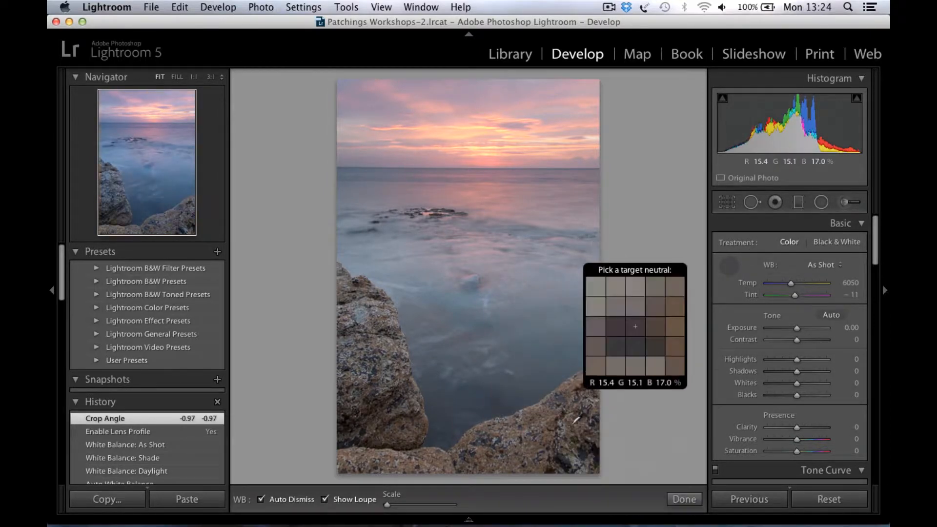
{"action": "left_click", "coordinate": [576, 460]}
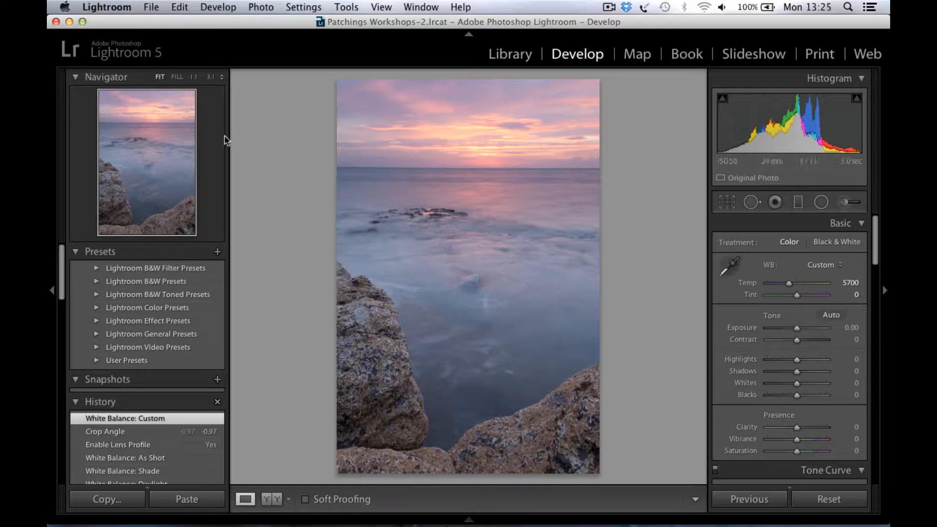
{"action": "left_click", "coordinate": [180, 7]}
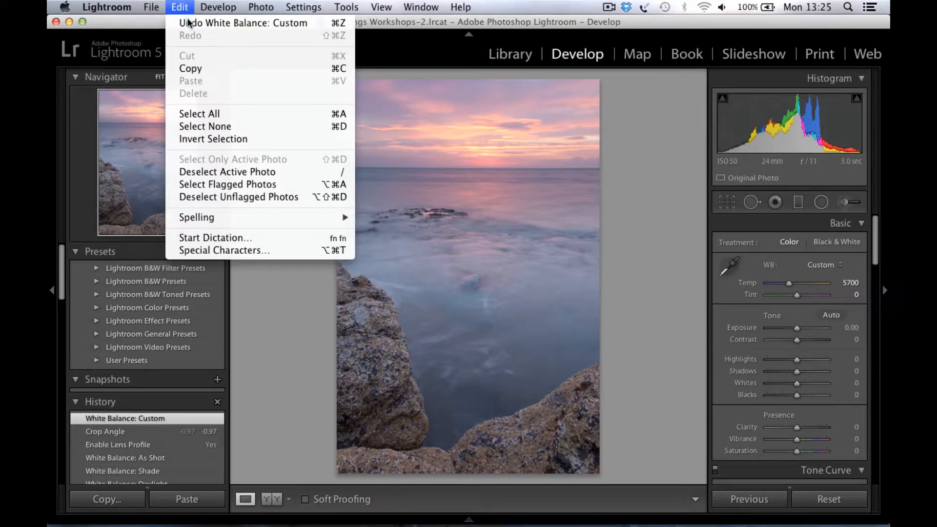
{"action": "left_click", "coordinate": [190, 23]}
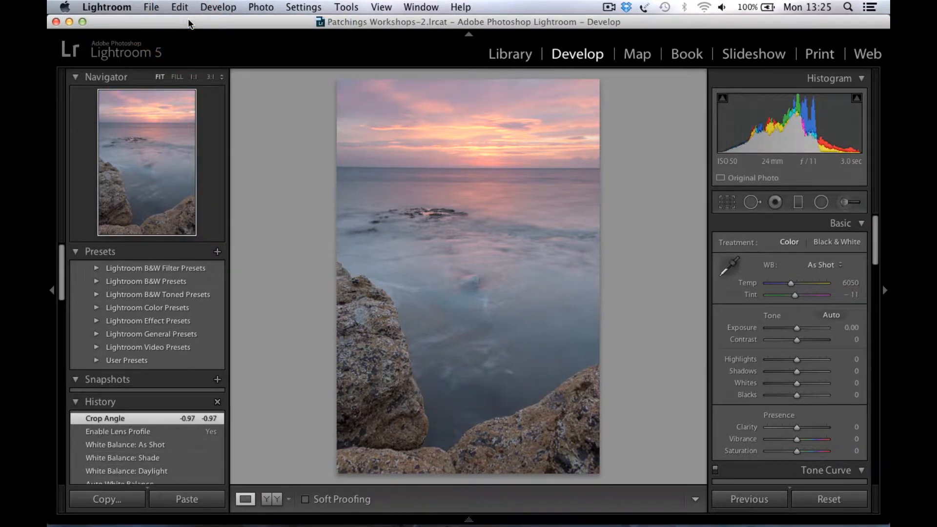
- Set a custom white balance sampled with the White Balance Selector from the pale neutral patch on the left foreground rock
{"action": "left_click", "coordinate": [181, 7]}
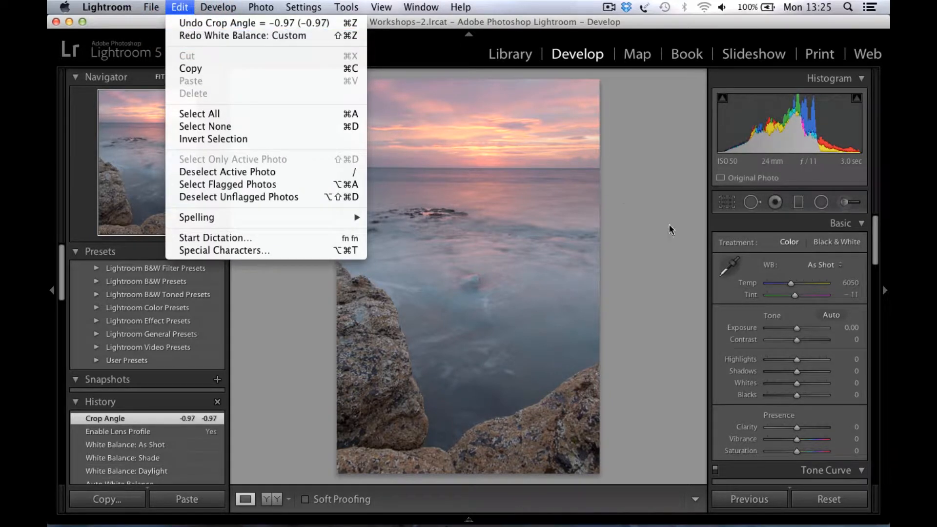
{"action": "left_click", "coordinate": [730, 268]}
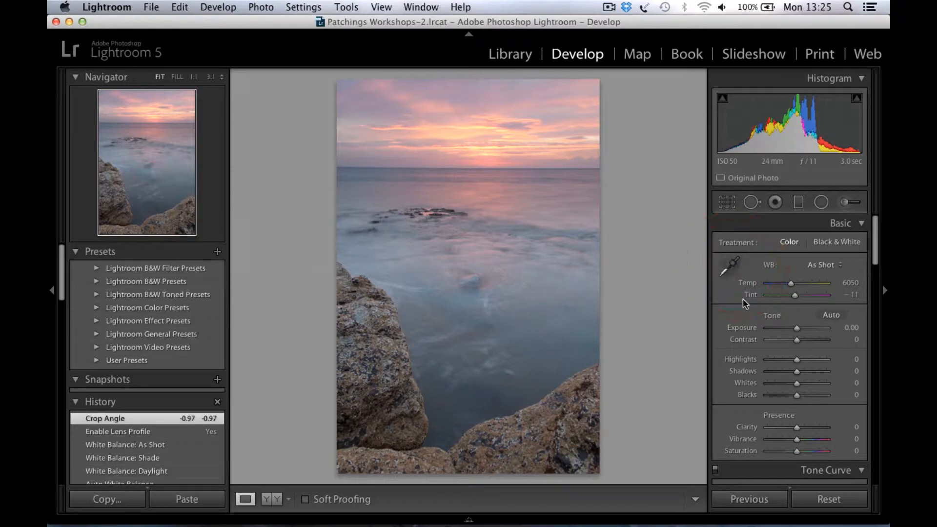
{"action": "left_click", "coordinate": [730, 268]}
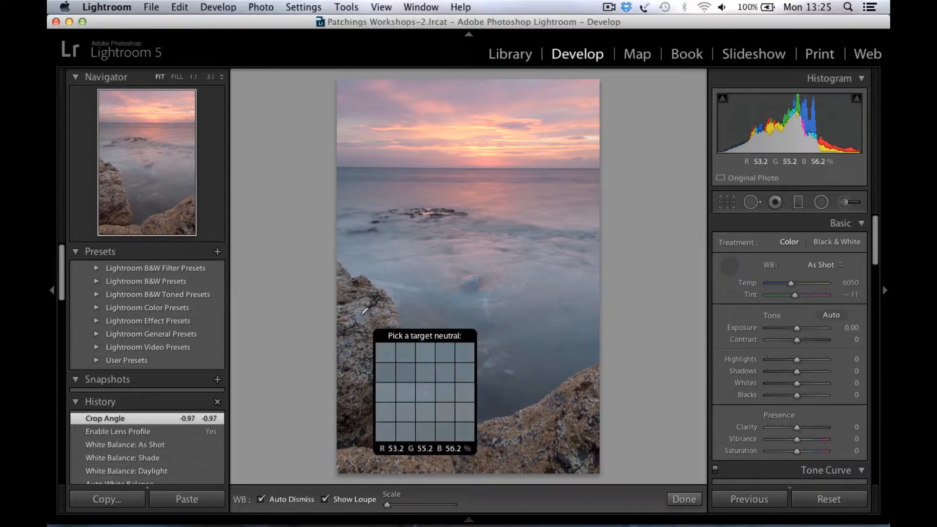
{"action": "left_click", "coordinate": [362, 314]}
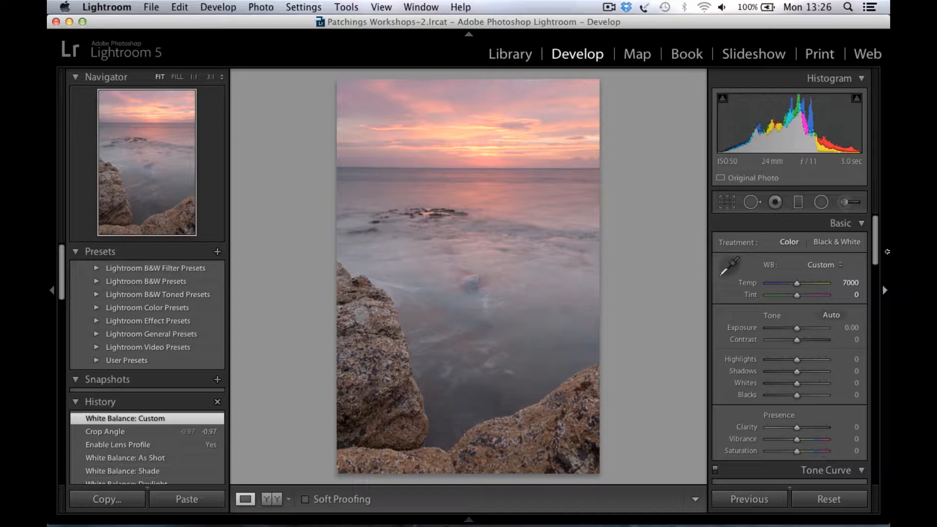
{"action": "left_click", "coordinate": [843, 266]}
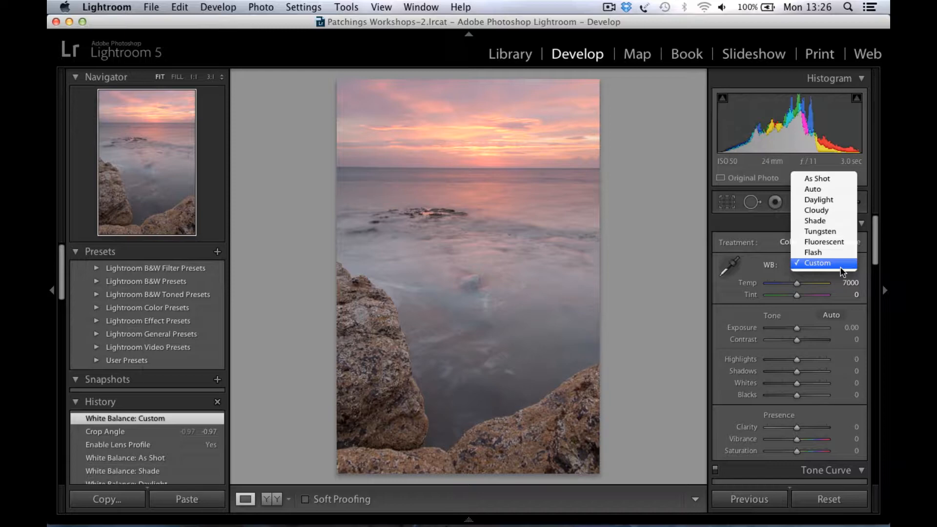
{"action": "left_click", "coordinate": [673, 334]}
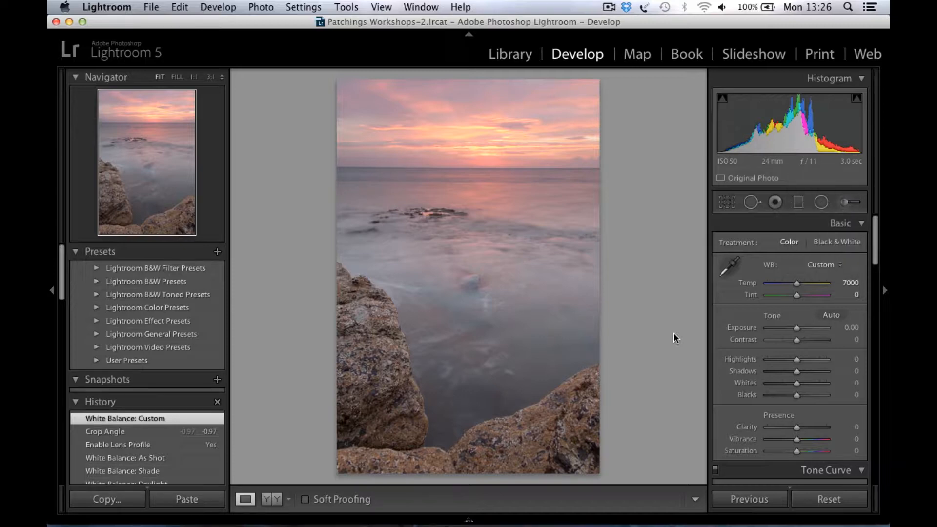
- Set Exposure to -0.15 and Contrast to +13 in the basic tone adjustments
{"action": "left_click_drag", "start_coordinate": [875, 237], "coordinate": [876, 252]}
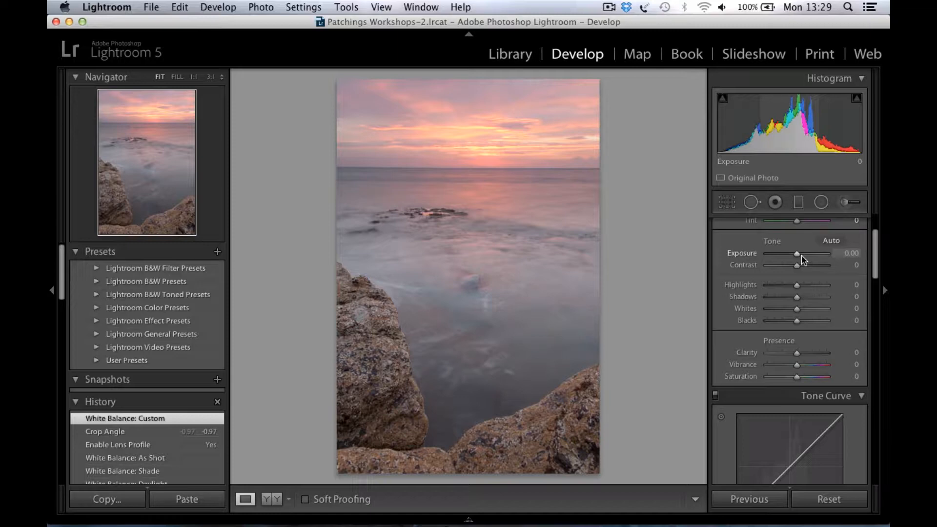
{"action": "left_click_drag", "start_coordinate": [879, 255], "coordinate": [879, 248]}
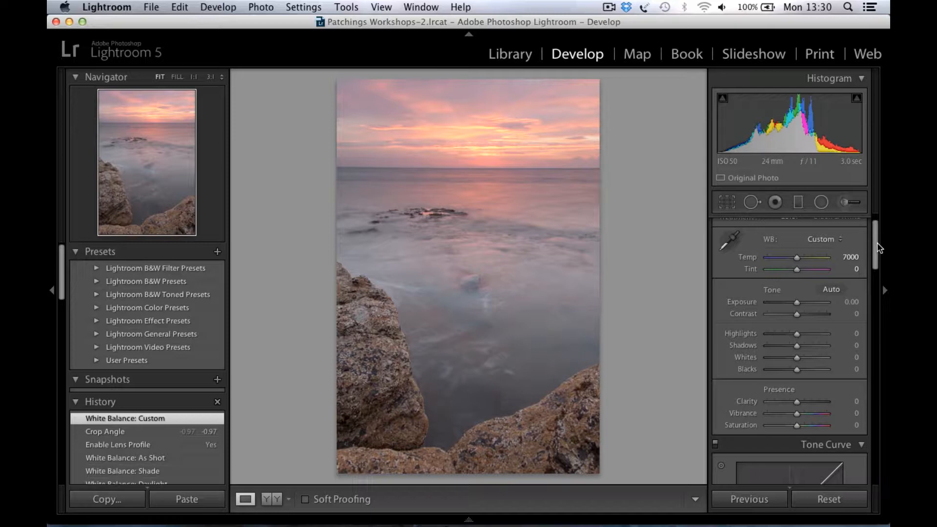
{"action": "left_click_drag", "start_coordinate": [878, 249], "coordinate": [879, 239]}
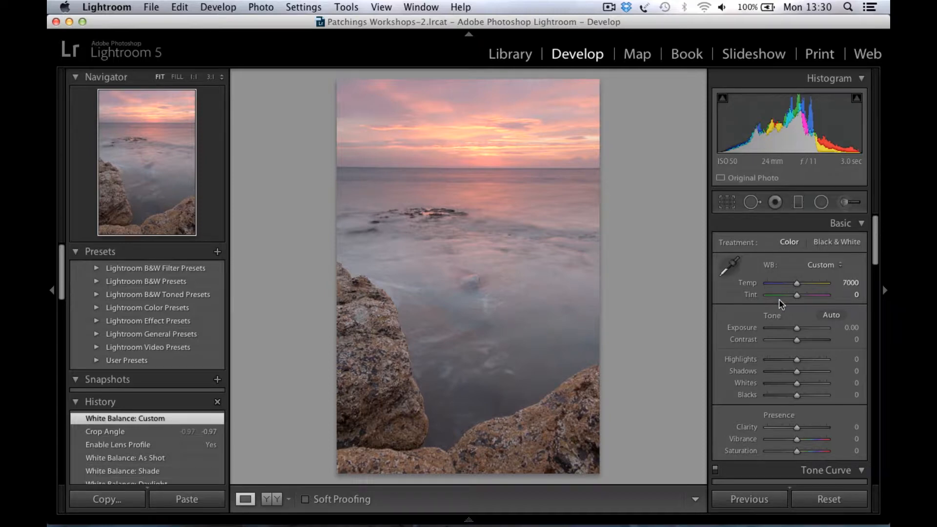
{"action": "left_click", "coordinate": [797, 329]}
{"action": "left_click_drag", "start_coordinate": [798, 330], "coordinate": [796, 330]}
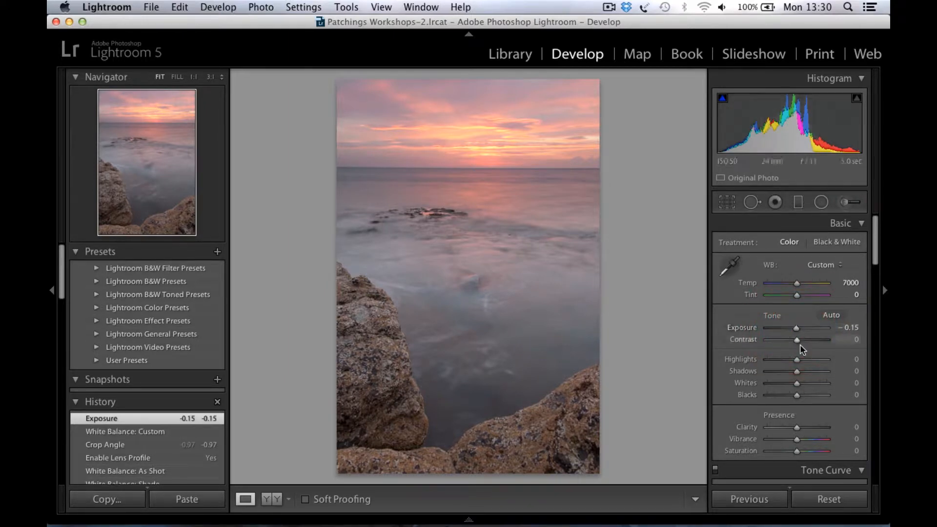
{"action": "left_click_drag", "start_coordinate": [797, 340], "coordinate": [800, 339]}
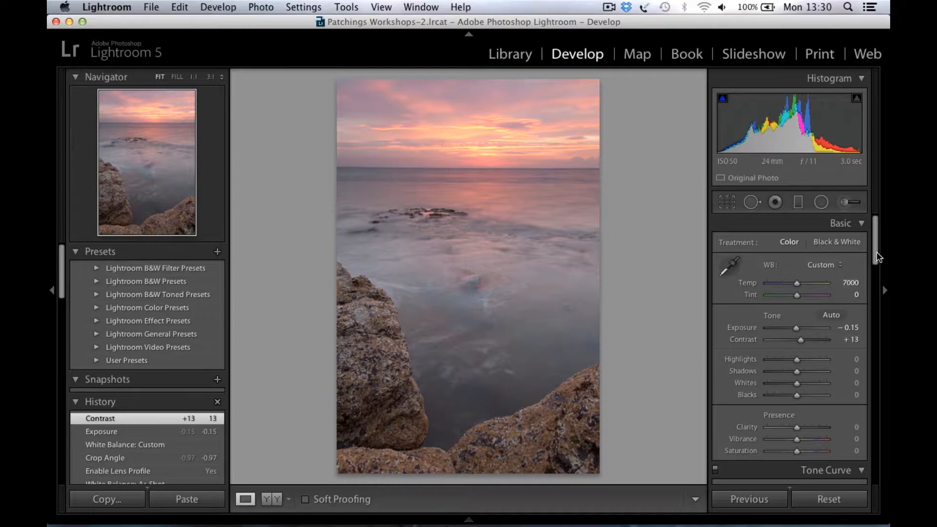
- Raise Whites to +88, using the clipping preview to find where the brightest sky starts to clip
{"action": "left_click_drag", "start_coordinate": [881, 255], "coordinate": [885, 275]}
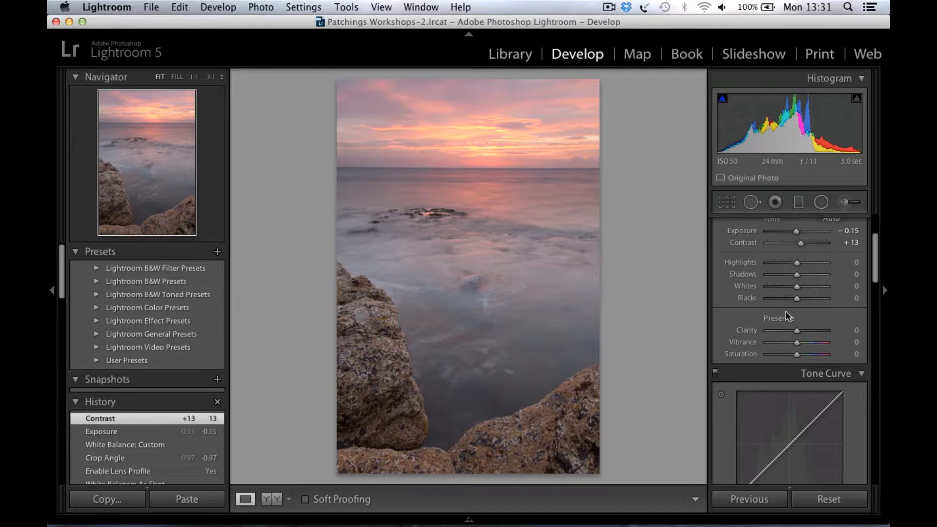
{"action": "key", "text": "alt"}
{"action": "left_click", "coordinate": [797, 287], "text": "alt"}
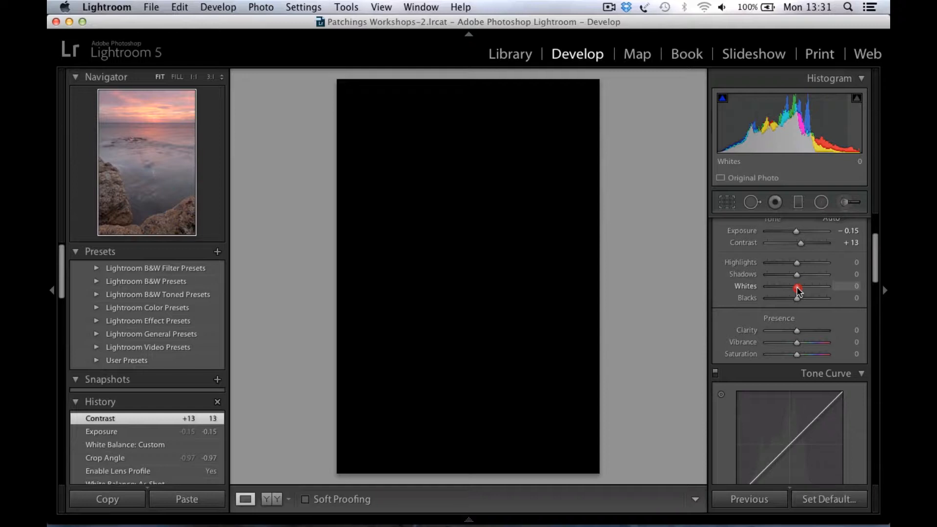
{"action": "left_click_drag", "start_coordinate": [797, 289], "coordinate": [823, 298]}
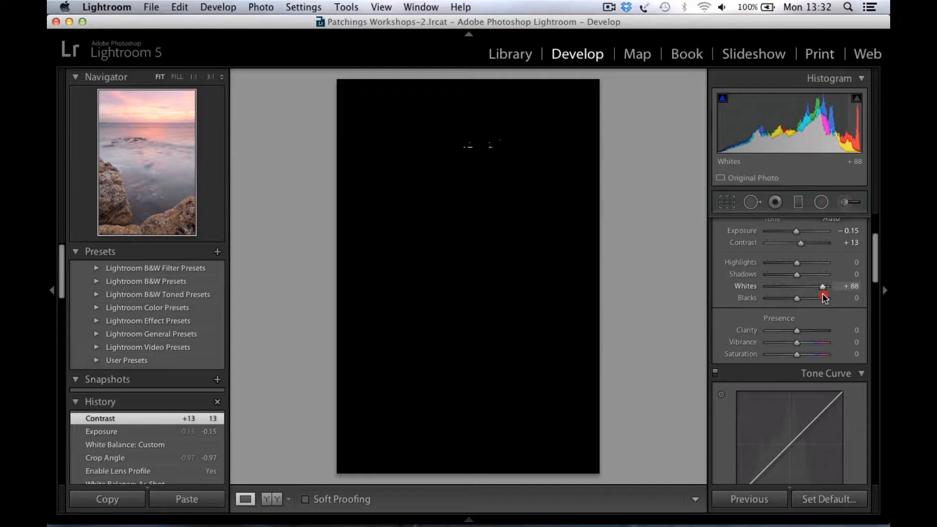
{"action": "left_click_drag", "start_coordinate": [824, 298], "coordinate": [824, 297]}
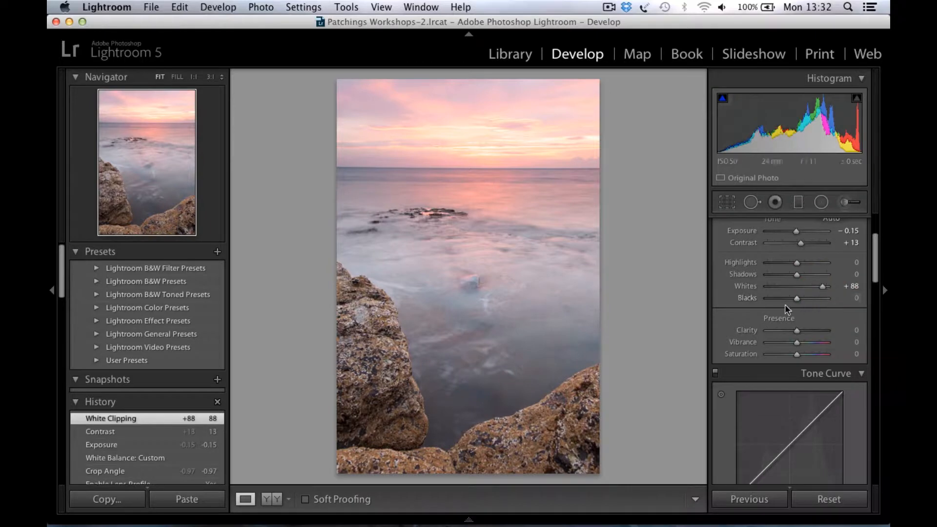
- Lower Blacks to -63, using the clipping preview to judge the darkest areas
{"action": "key", "text": "alt"}
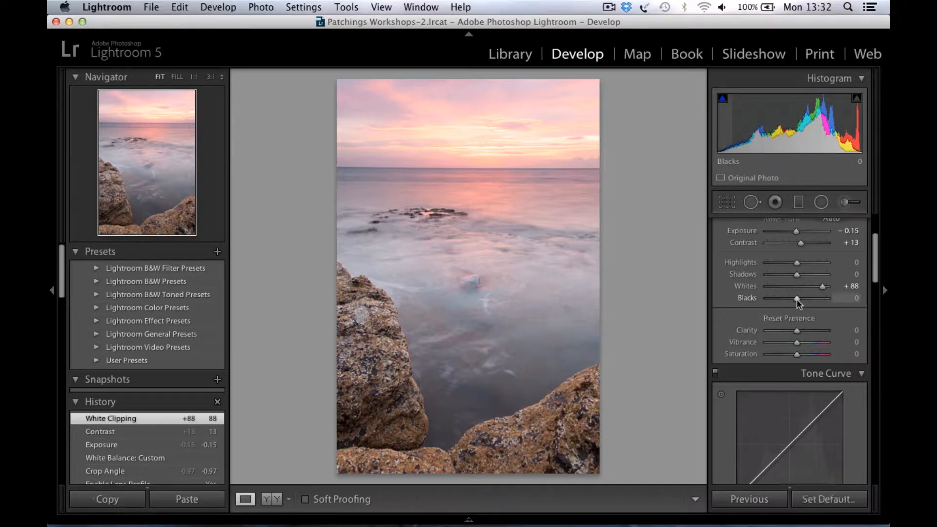
{"action": "left_click_drag", "start_coordinate": [797, 299], "coordinate": [777, 299]}
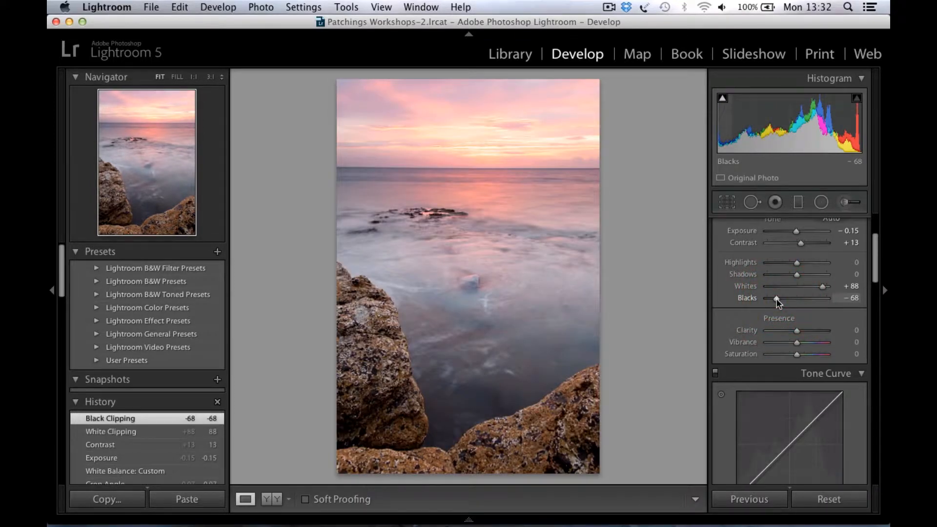
{"action": "left_click_drag", "start_coordinate": [777, 300], "coordinate": [779, 299]}
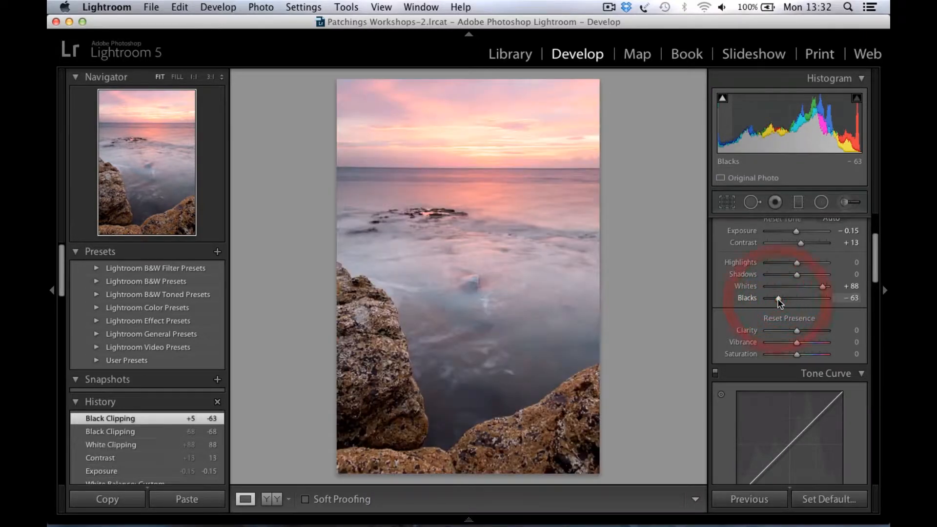
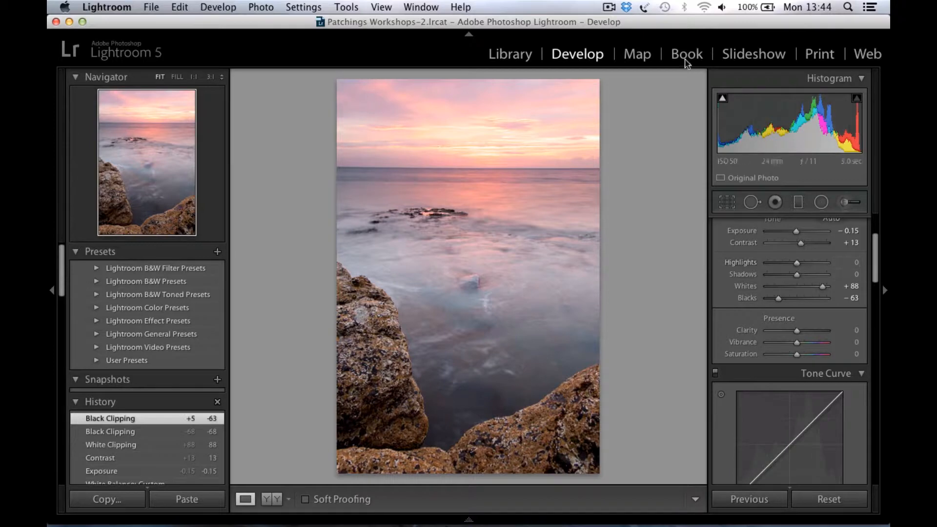
{"action": "left_click", "coordinate": [609, 7]}
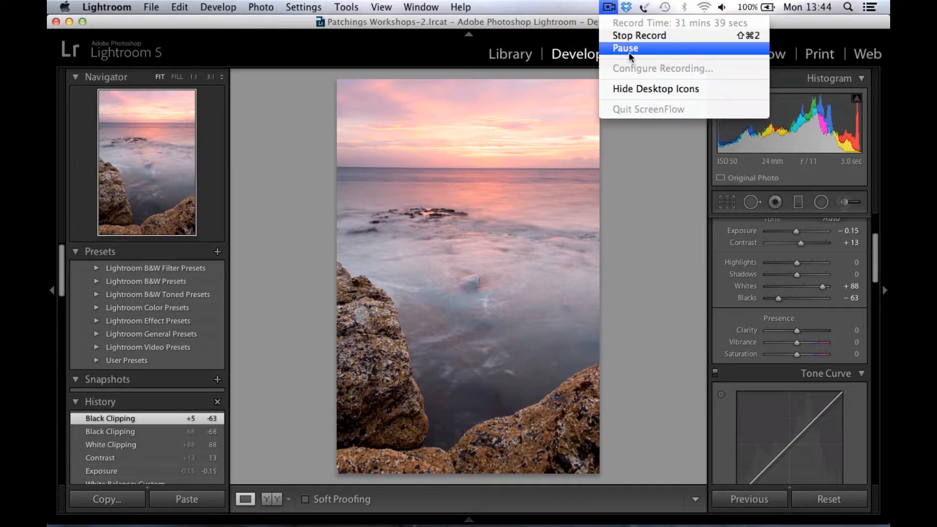
{"action": "left_click", "coordinate": [629, 48]}
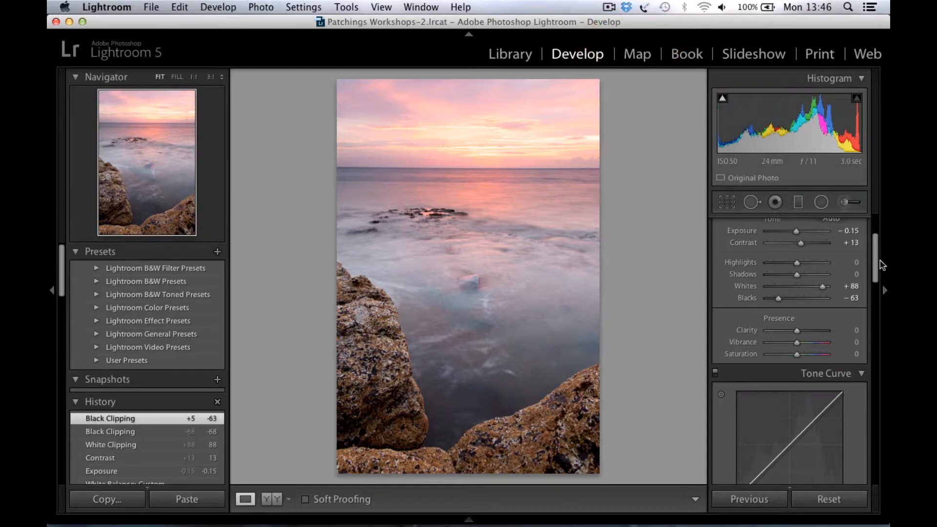
- Set the photo's Clarity to +2 after trying +4 and 0
{"action": "left_click_drag", "start_coordinate": [878, 261], "coordinate": [879, 256]}
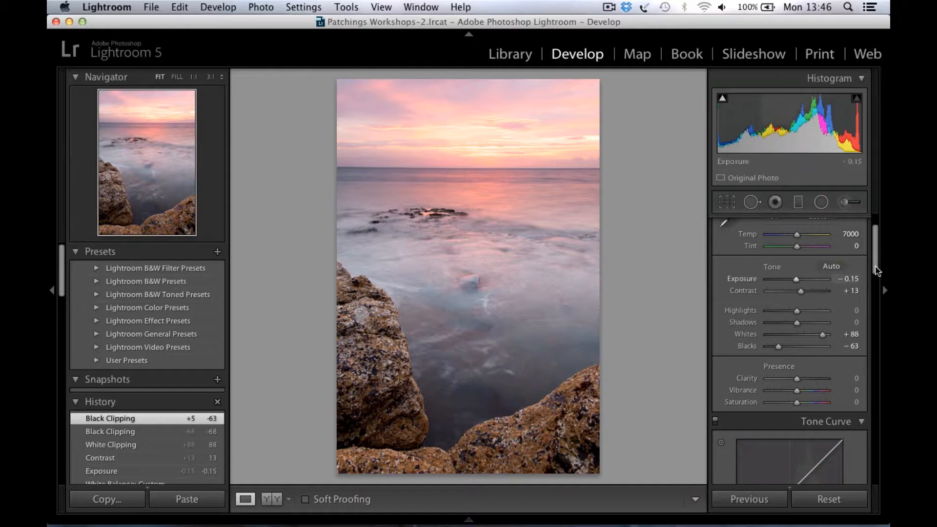
{"action": "left_click_drag", "start_coordinate": [876, 260], "coordinate": [876, 280]}
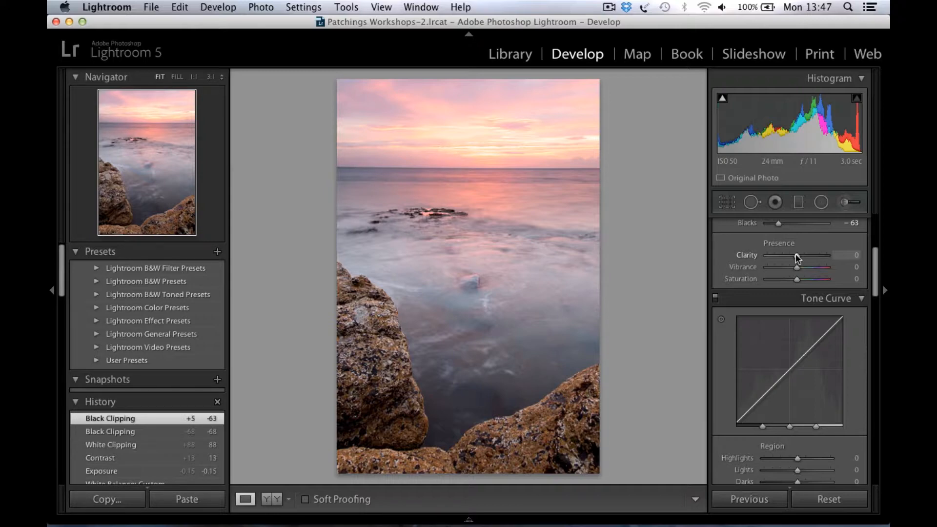
{"action": "left_click_drag", "start_coordinate": [797, 257], "coordinate": [799, 257]}
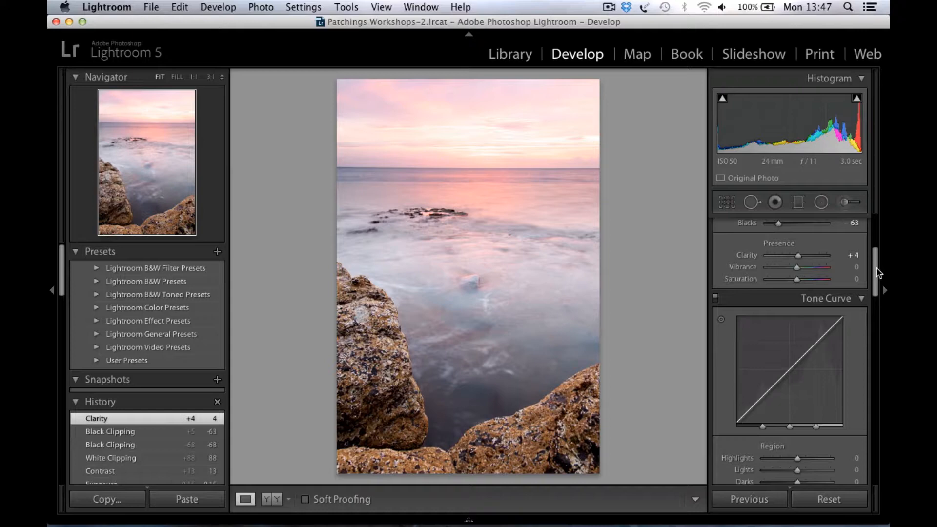
{"action": "left_click", "coordinate": [799, 256]}
{"action": "mouse_move", "coordinate": [800, 259]}
{"action": "left_mouse_down"}
{"action": "mouse_move", "coordinate": [811, 260]}
{"action": "mouse_move", "coordinate": [799, 259]}
{"action": "left_mouse_up"}
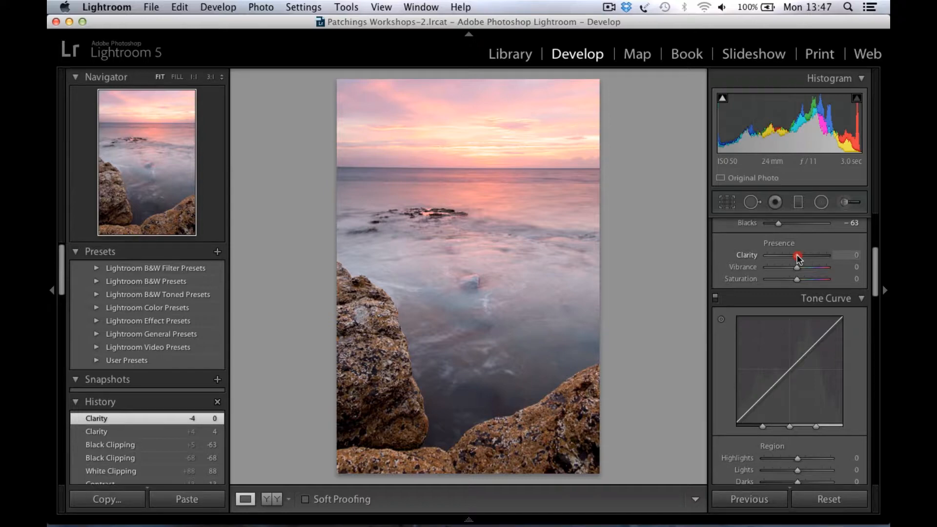
{"action": "left_click_drag", "start_coordinate": [798, 259], "coordinate": [798, 258]}
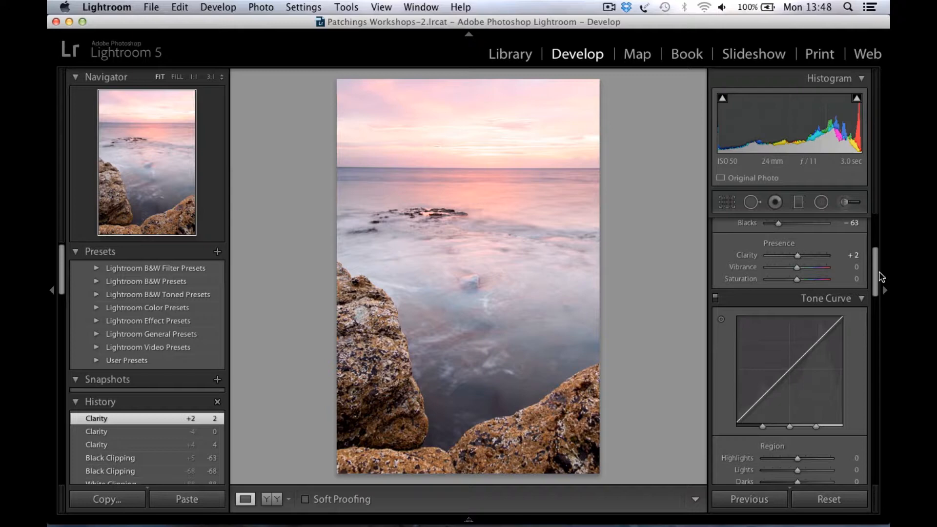
- Look over the Tone Curve and HSL luminance adjustments, and display the HSL hue sliders
{"action": "mouse_move", "coordinate": [857, 101]}
{"action": "mouse_move", "coordinate": [877, 286]}
{"action": "left_mouse_down"}
{"action": "mouse_move", "coordinate": [878, 298]}
{"action": "mouse_move", "coordinate": [877, 286]}
{"action": "left_mouse_up"}
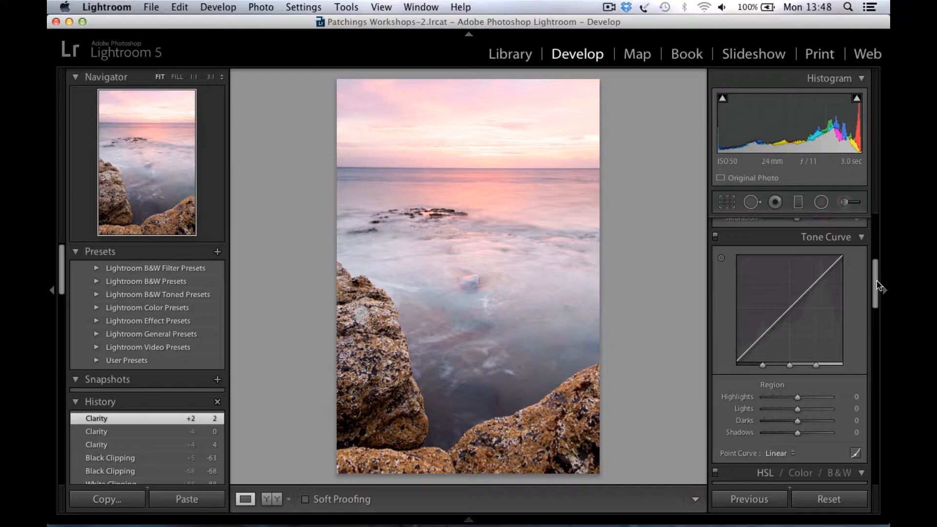
{"action": "left_click", "coordinate": [877, 282]}
{"action": "left_click_drag", "start_coordinate": [877, 282], "coordinate": [881, 324]}
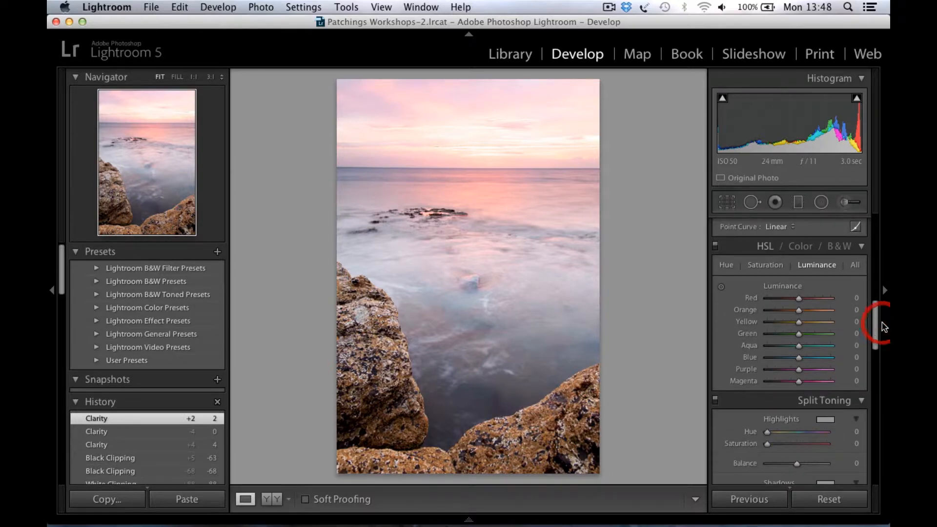
{"action": "left_click", "coordinate": [726, 266]}
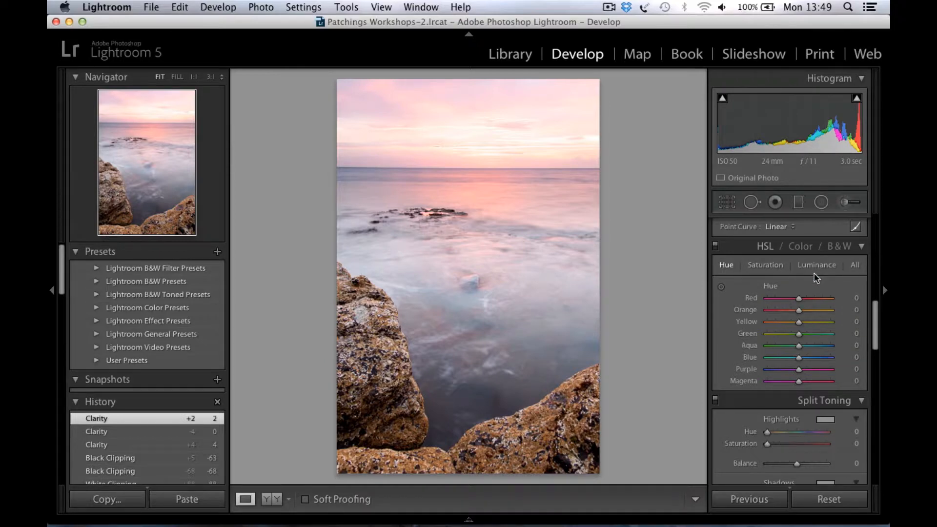
- Set the sharpening Radius to 0.5 and Amount to 77 in the Detail settings
{"action": "left_click", "coordinate": [877, 322]}
{"action": "left_click_drag", "start_coordinate": [875, 322], "coordinate": [888, 381]}
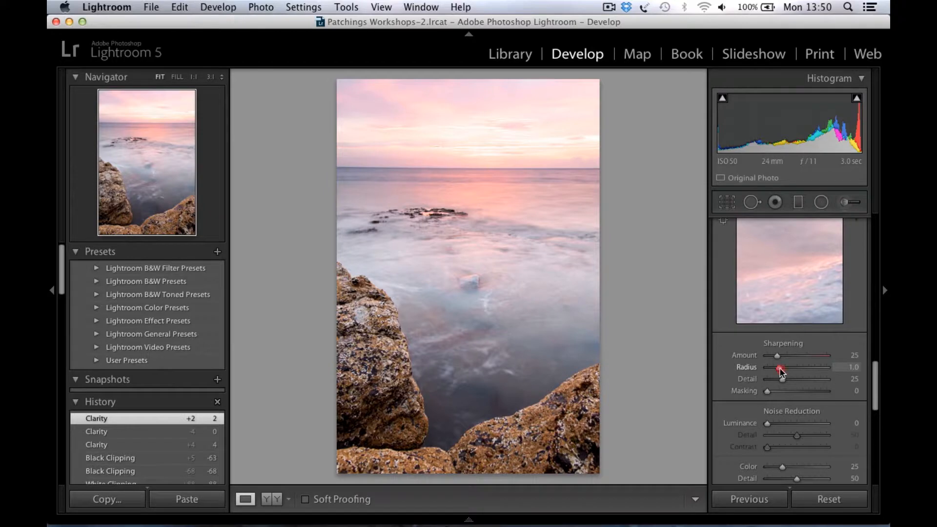
{"action": "left_click_drag", "start_coordinate": [780, 368], "coordinate": [768, 368]}
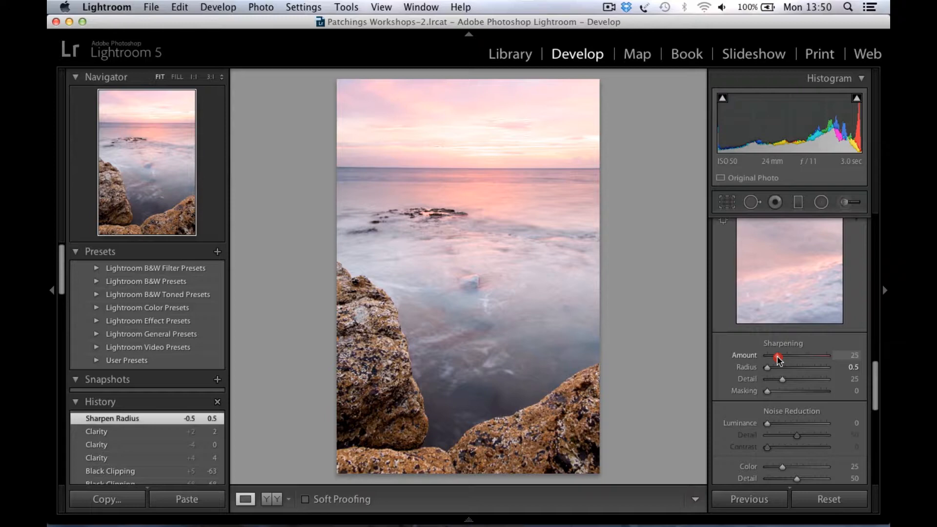
{"action": "left_click_drag", "start_coordinate": [778, 360], "coordinate": [799, 356]}
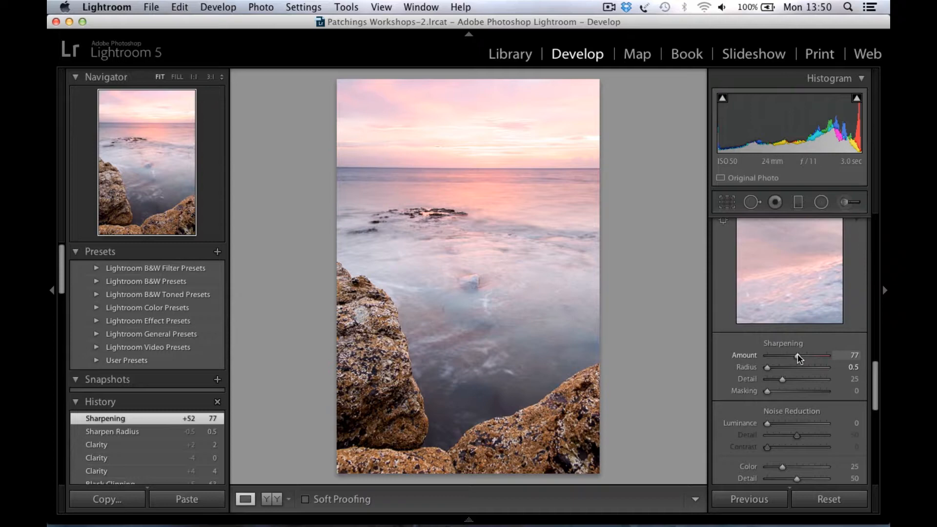
- Try a sharpening Masking of 64 while viewing the edge mask preview, and reset Masking to 0
{"action": "key", "text": "alt"}
{"action": "left_click", "coordinate": [767, 396], "text": "alt"}
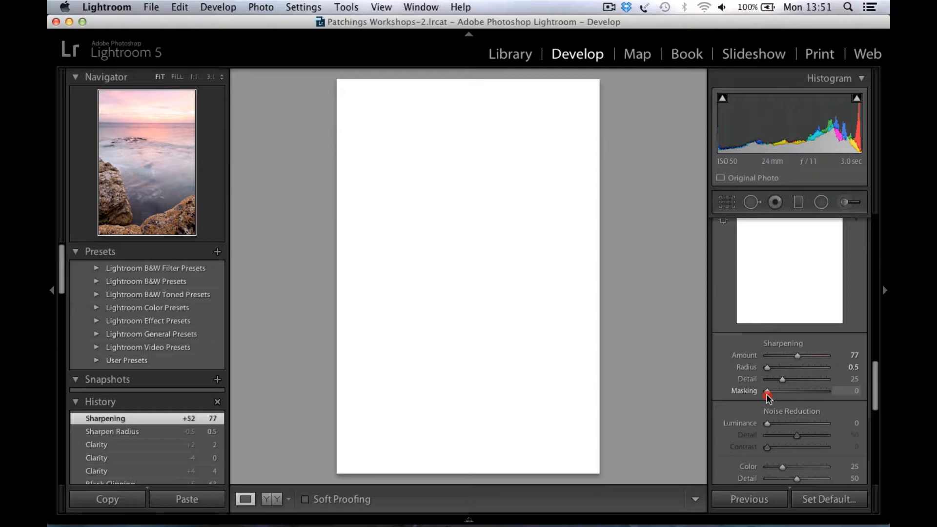
{"action": "left_click_drag", "start_coordinate": [767, 397], "coordinate": [804, 397]}
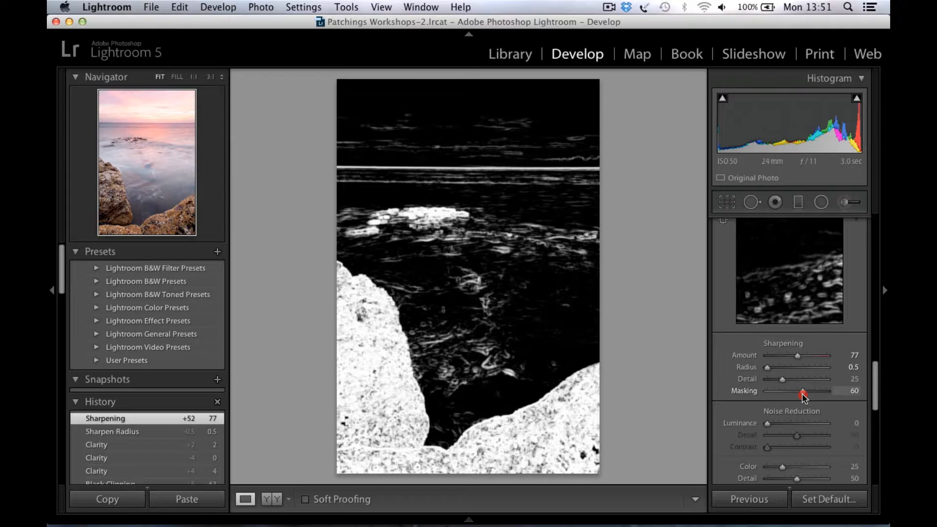
{"action": "left_click_drag", "start_coordinate": [804, 395], "coordinate": [805, 395]}
{"action": "double_click", "coordinate": [805, 395]}
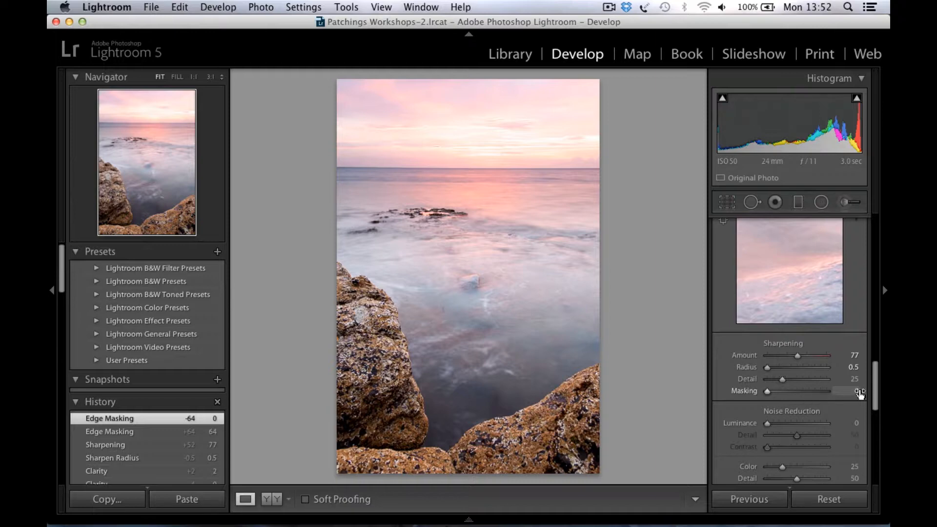
- Examine the rock edges at 1:1 for colour fringing and enable Remove Chromatic Aberration in the Lens Corrections settings
{"action": "left_click_drag", "start_coordinate": [877, 395], "coordinate": [881, 436]}
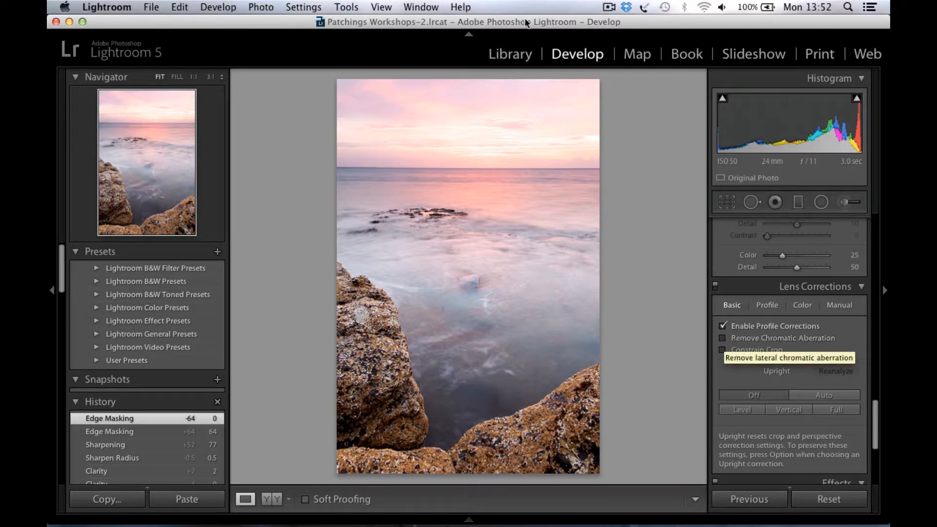
{"action": "left_click", "coordinate": [412, 212]}
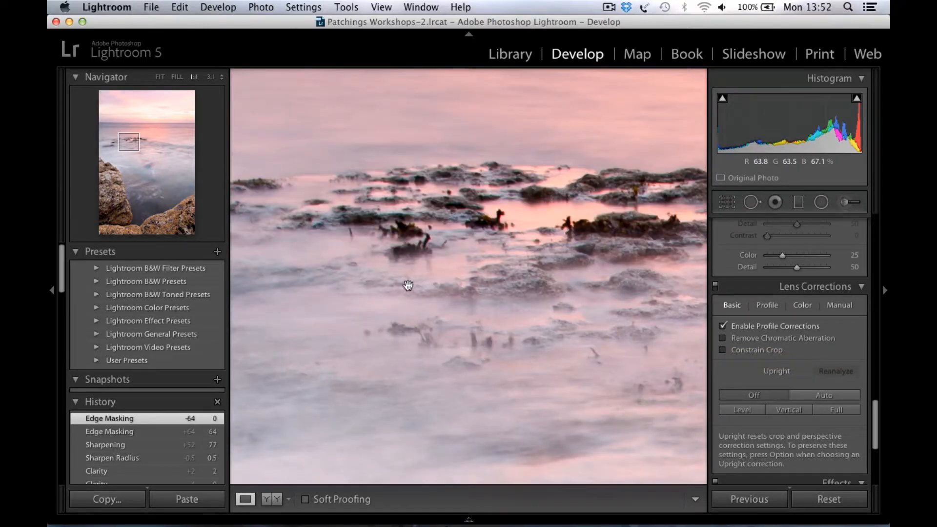
{"action": "left_click_drag", "start_coordinate": [425, 227], "coordinate": [425, 226]}
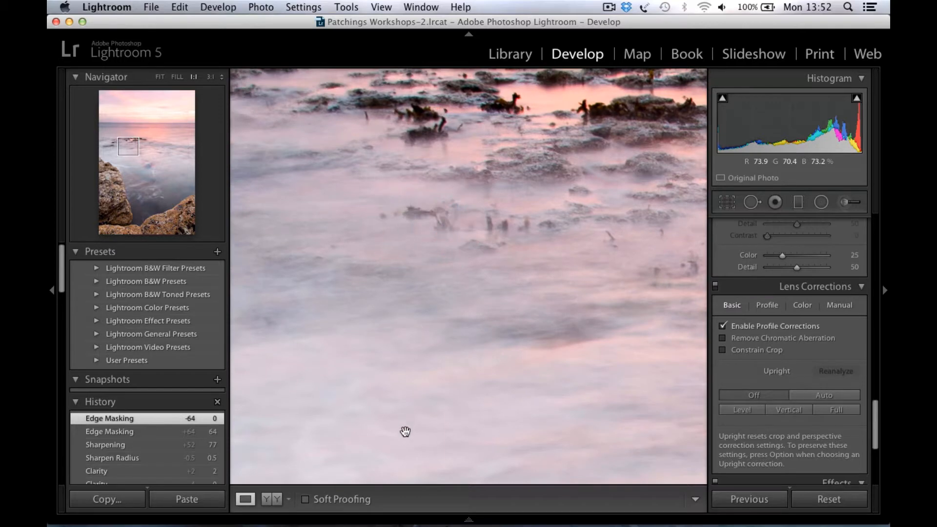
{"action": "left_click_drag", "start_coordinate": [406, 431], "coordinate": [508, 249]}
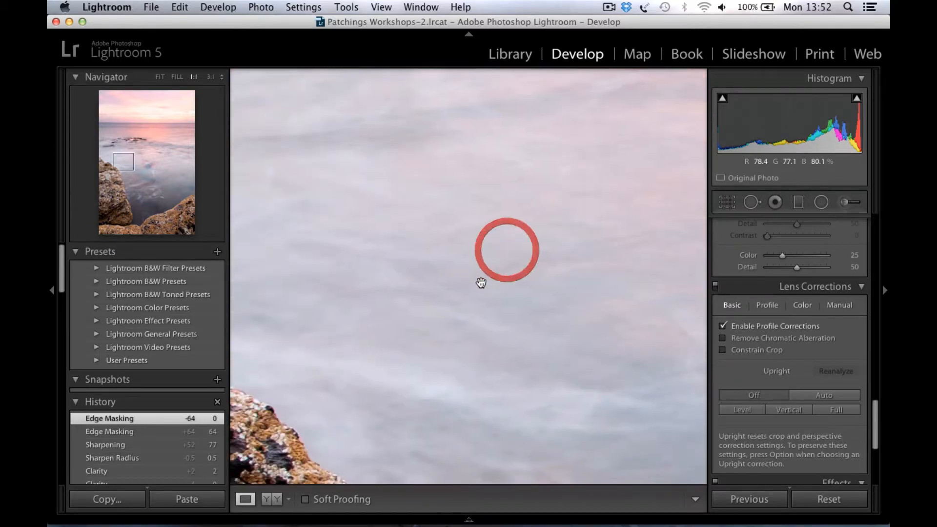
{"action": "left_click_drag", "start_coordinate": [340, 481], "coordinate": [449, 337]}
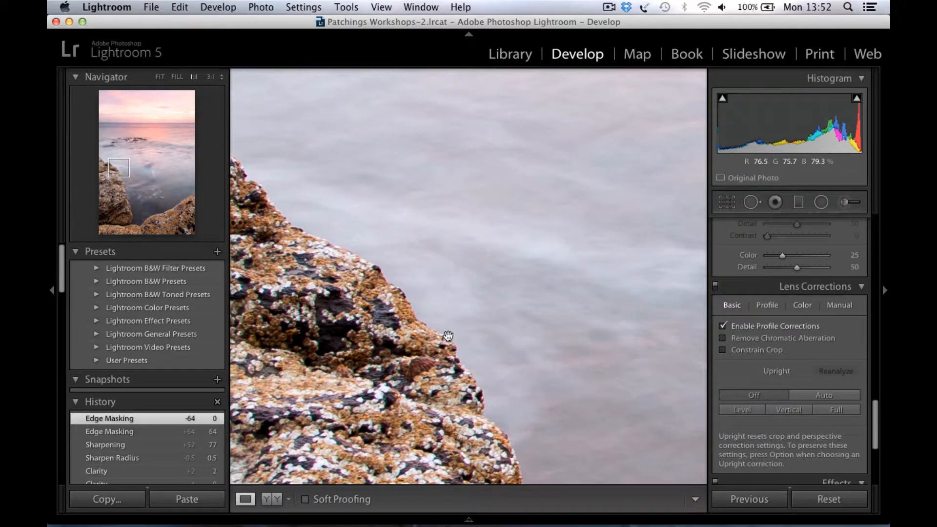
{"action": "left_click", "coordinate": [449, 336]}
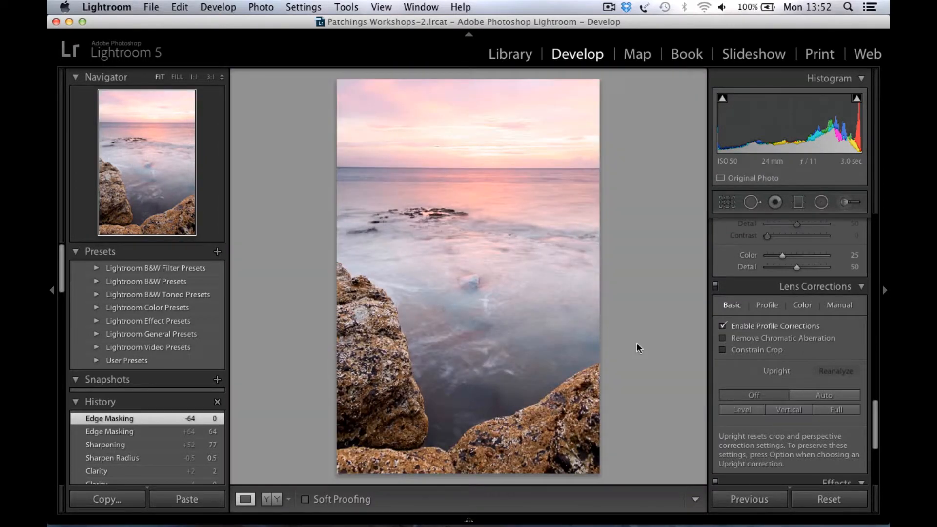
{"action": "left_click", "coordinate": [723, 338]}
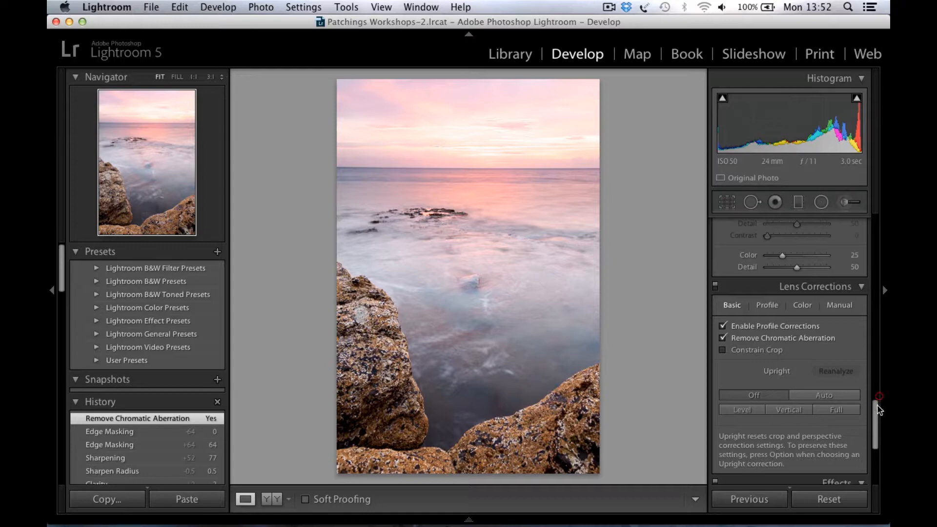
- Add a graduated filter from the photo's upper edge to below the horizon, with Exposure -0.66 and Highlights -100
{"action": "left_click_drag", "start_coordinate": [876, 420], "coordinate": [875, 229]}
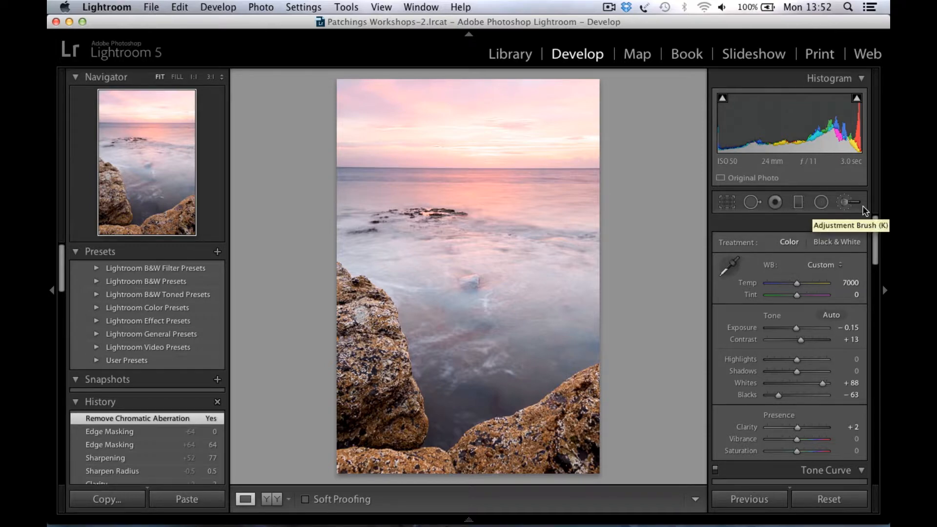
{"action": "left_click", "coordinate": [799, 203]}
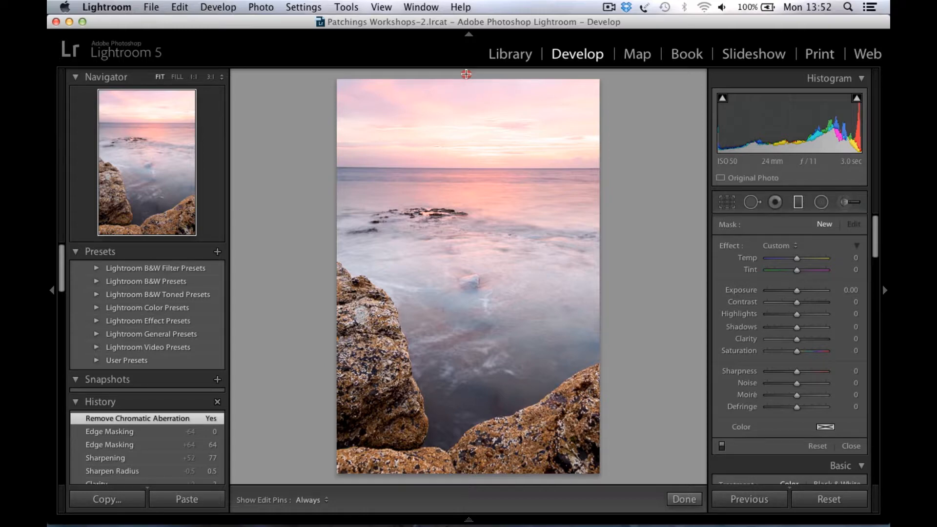
{"action": "left_click_drag", "start_coordinate": [466, 74], "coordinate": [465, 261]}
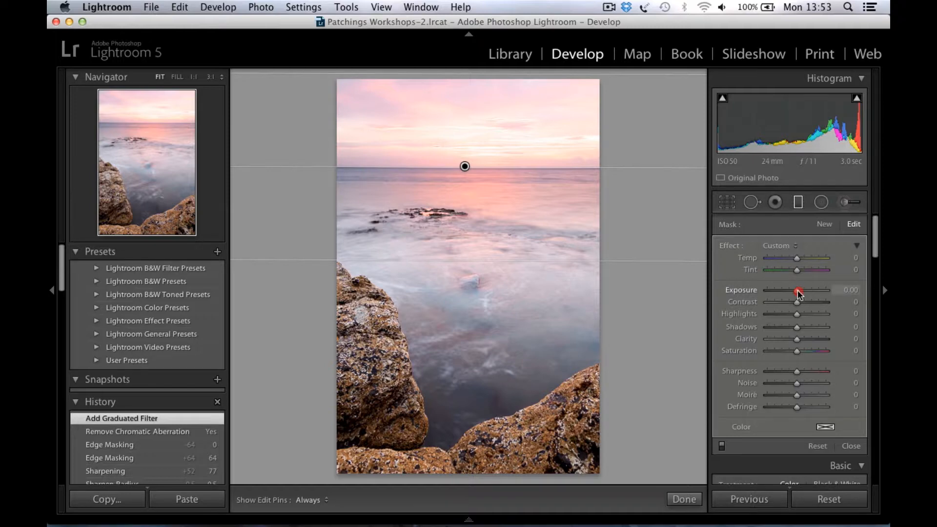
{"action": "left_click_drag", "start_coordinate": [798, 292], "coordinate": [794, 293]}
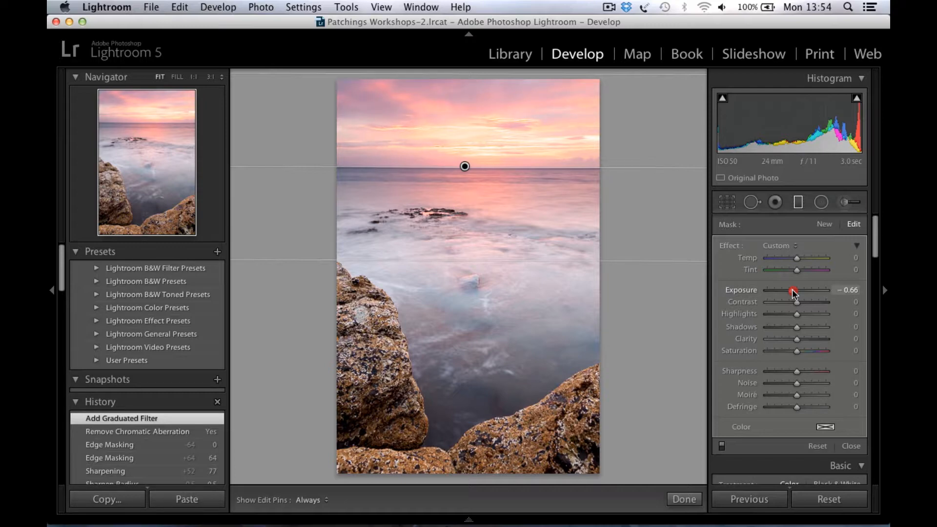
{"action": "left_click", "coordinate": [793, 289]}
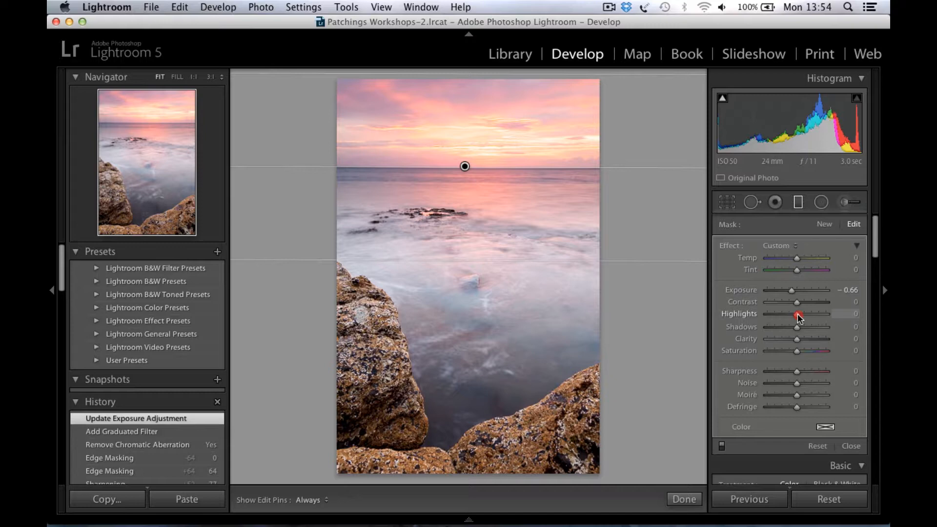
{"action": "left_click_drag", "start_coordinate": [799, 317], "coordinate": [767, 316]}
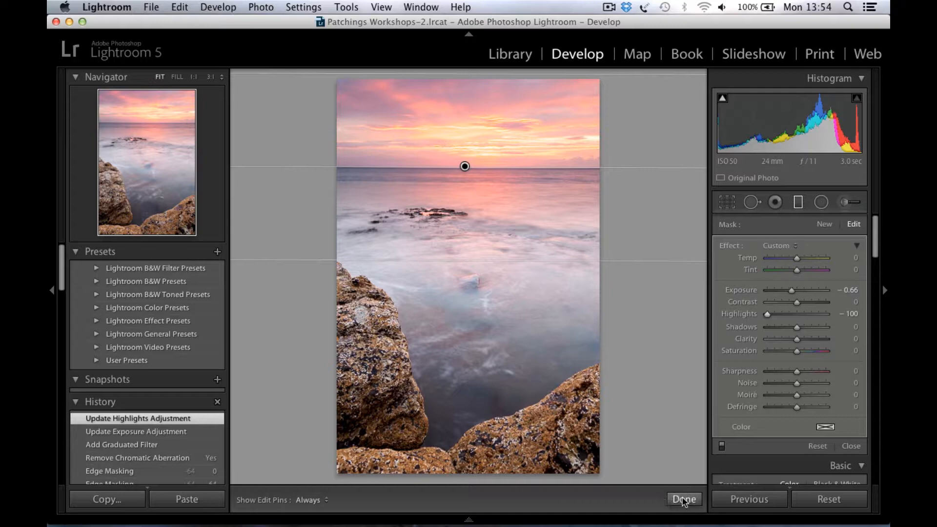
- Compare the sky with the graduated filter disabled and enabled, leave it enabled and finish the filter edit
{"action": "left_click", "coordinate": [722, 447]}
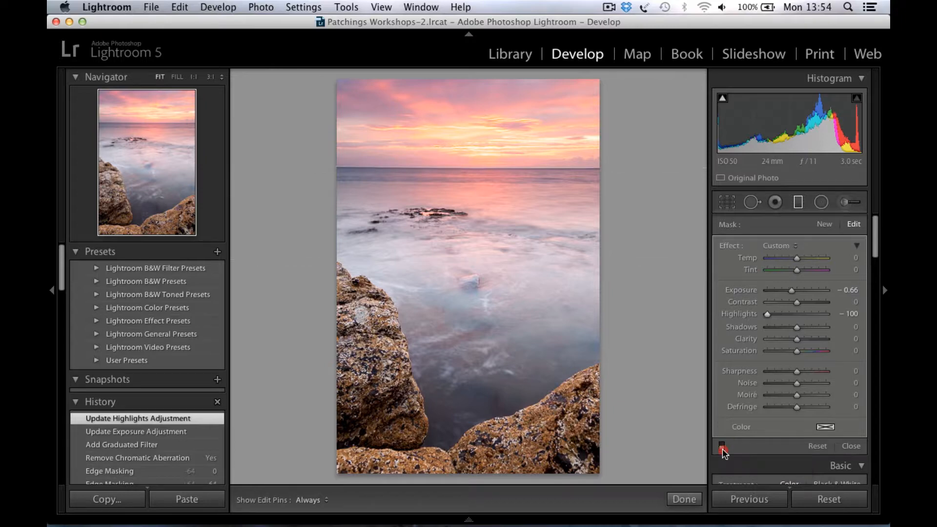
{"action": "left_click", "coordinate": [722, 446]}
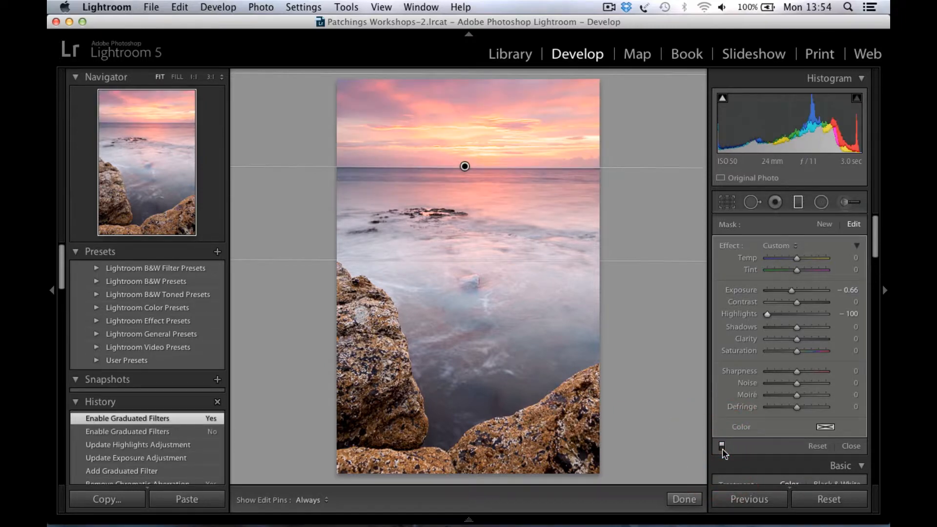
{"action": "left_click", "coordinate": [723, 448]}
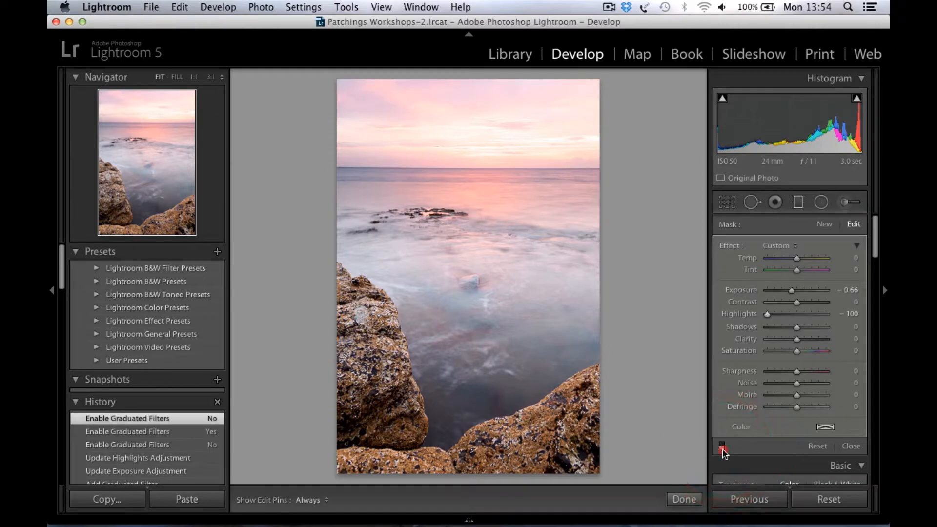
{"action": "left_click", "coordinate": [723, 449]}
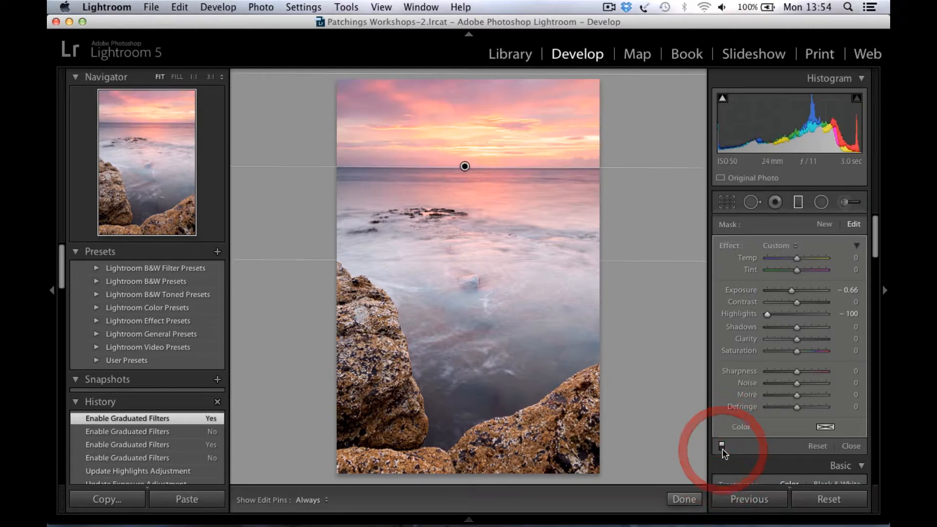
{"action": "left_click", "coordinate": [685, 499]}
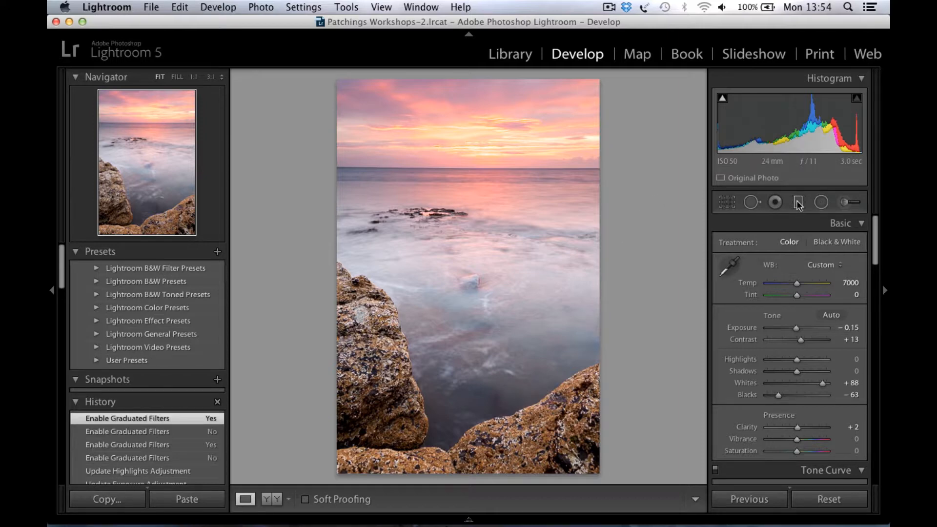
- Brighten the foreground rocks by painting over them with an Adjustment Brush set to Exposure 0.18
{"action": "left_click", "coordinate": [846, 204]}
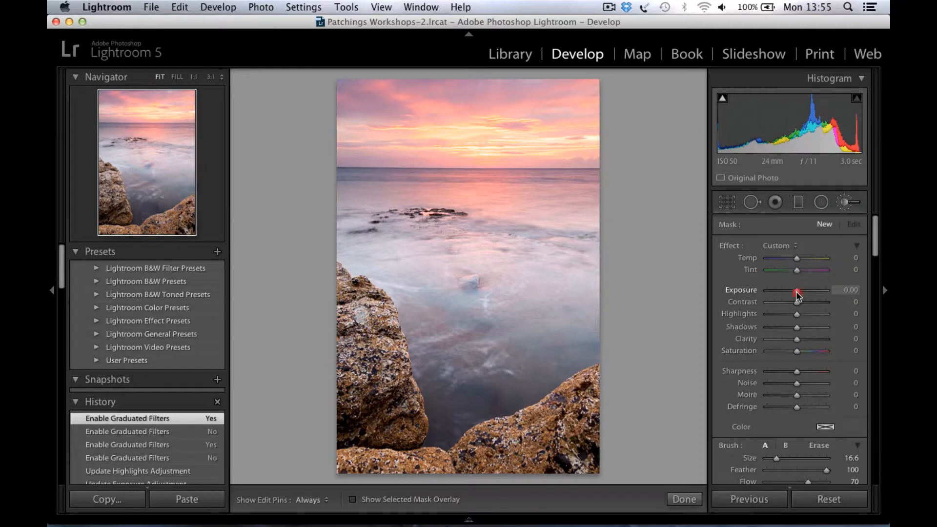
{"action": "left_click_drag", "start_coordinate": [796, 293], "coordinate": [797, 294]}
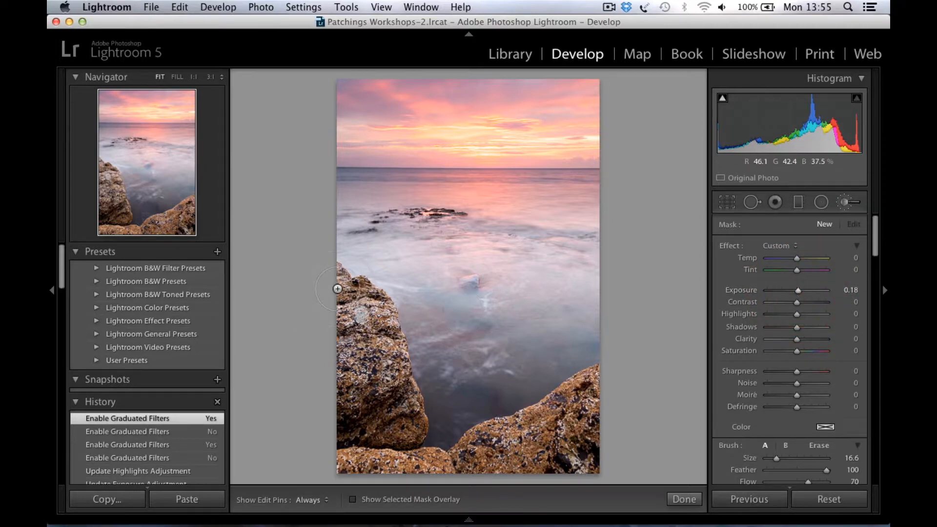
{"action": "key", "text": "h"}
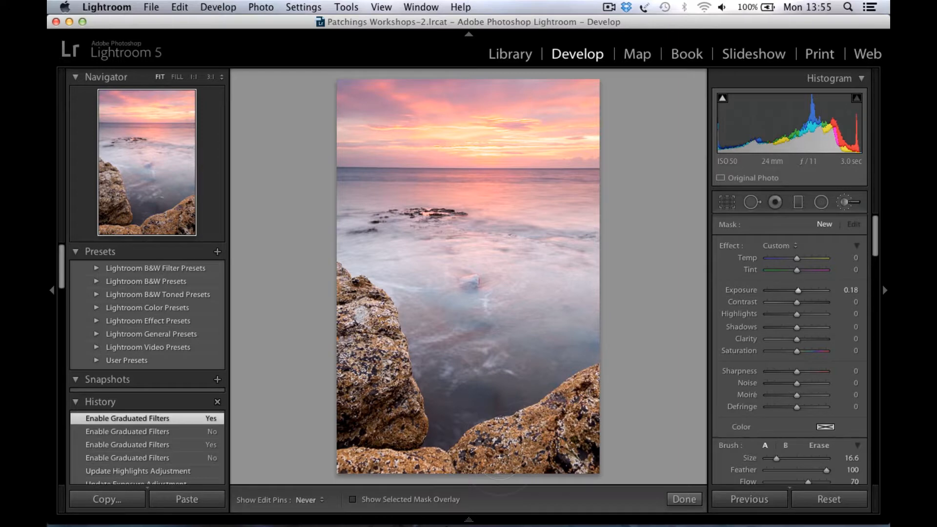
{"action": "mouse_move", "coordinate": [501, 457]}
{"action": "left_mouse_down"}
{"action": "mouse_move", "coordinate": [532, 459]}
{"action": "mouse_move", "coordinate": [576, 437]}
{"action": "mouse_move", "coordinate": [562, 435]}
{"action": "left_mouse_up"}
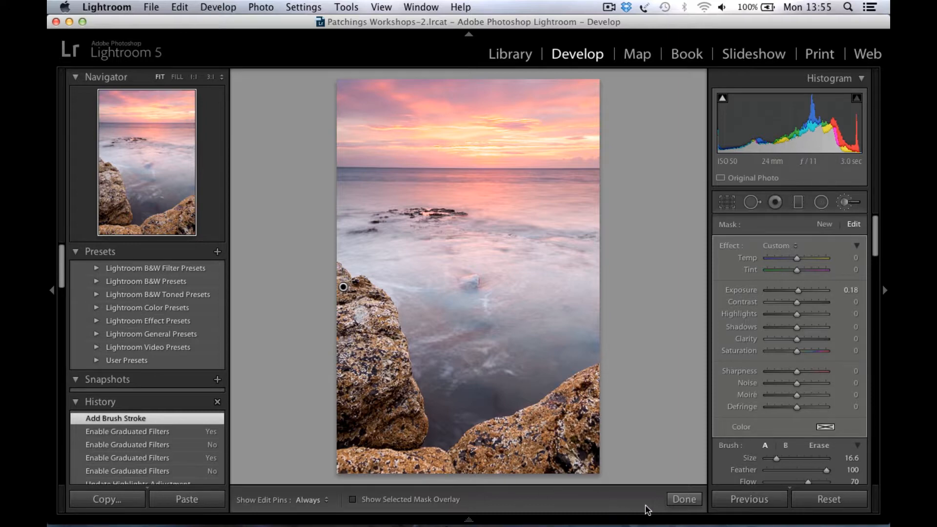
{"action": "left_click", "coordinate": [684, 500]}
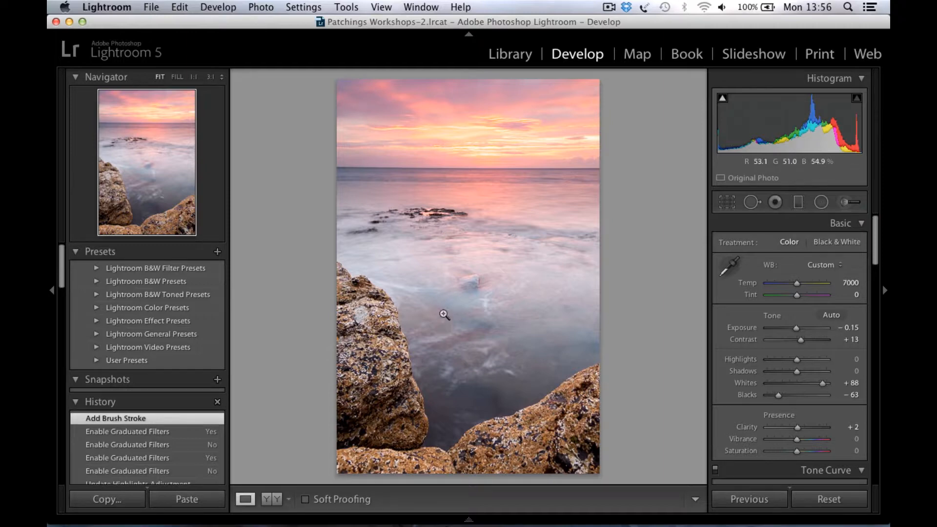
- Inspect the horizon and the sky at 1:1 for dust spots and blemishes
{"action": "left_click", "coordinate": [517, 176]}
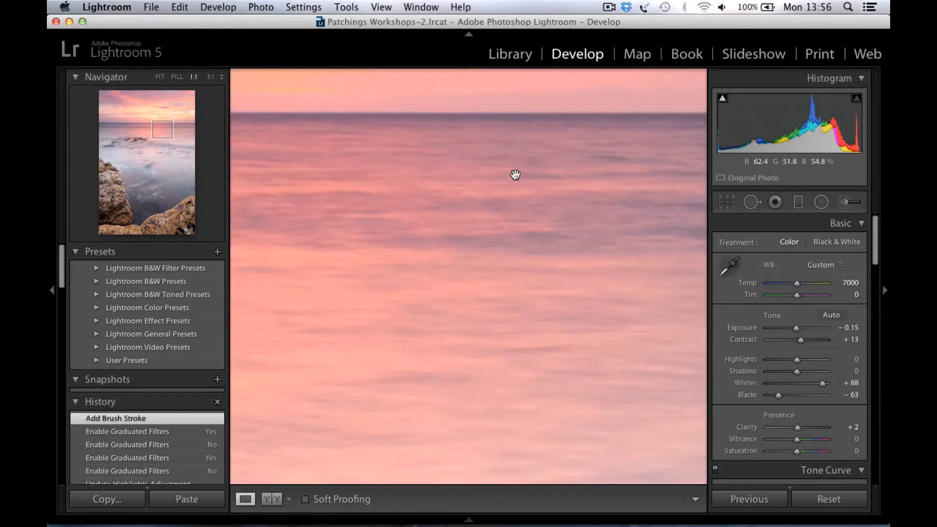
{"action": "left_click_drag", "start_coordinate": [516, 175], "coordinate": [512, 298]}
{"action": "left_click_drag", "start_coordinate": [517, 218], "coordinate": [517, 348]}
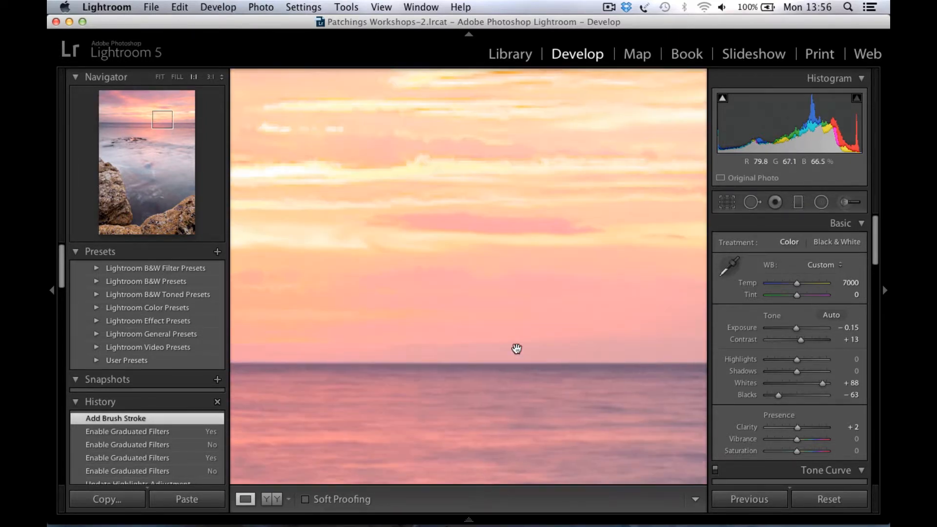
{"action": "left_click_drag", "start_coordinate": [561, 198], "coordinate": [554, 348]}
{"action": "left_click_drag", "start_coordinate": [357, 250], "coordinate": [496, 296]}
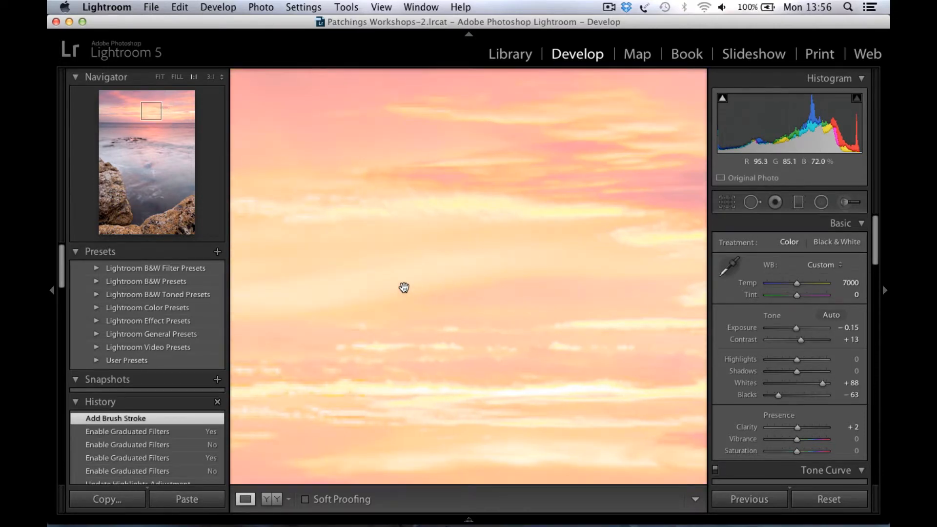
{"action": "left_click", "coordinate": [569, 277]}
{"action": "left_click_drag", "start_coordinate": [302, 249], "coordinate": [468, 295]}
{"action": "right_click", "coordinate": [457, 260]}
{"action": "left_click", "coordinate": [547, 330]}
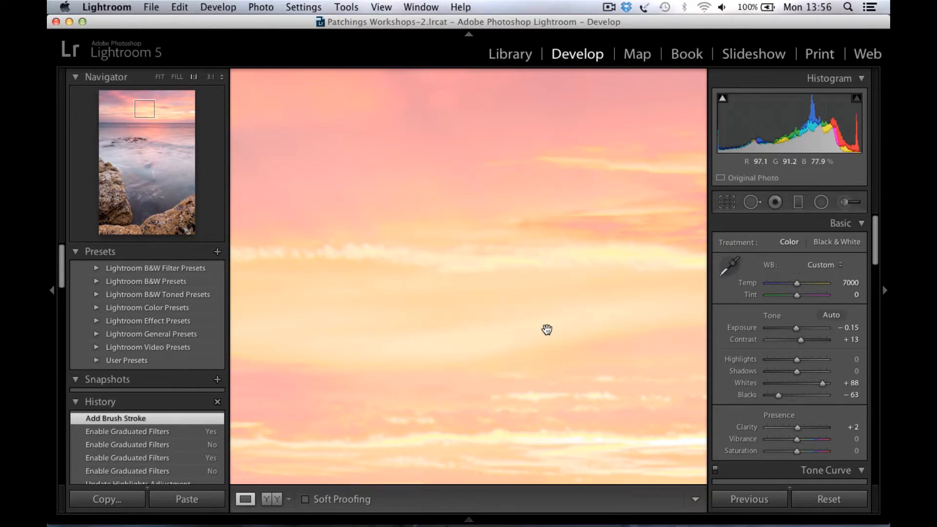
{"action": "left_click_drag", "start_coordinate": [323, 218], "coordinate": [655, 379]}
{"action": "left_click", "coordinate": [516, 363]}
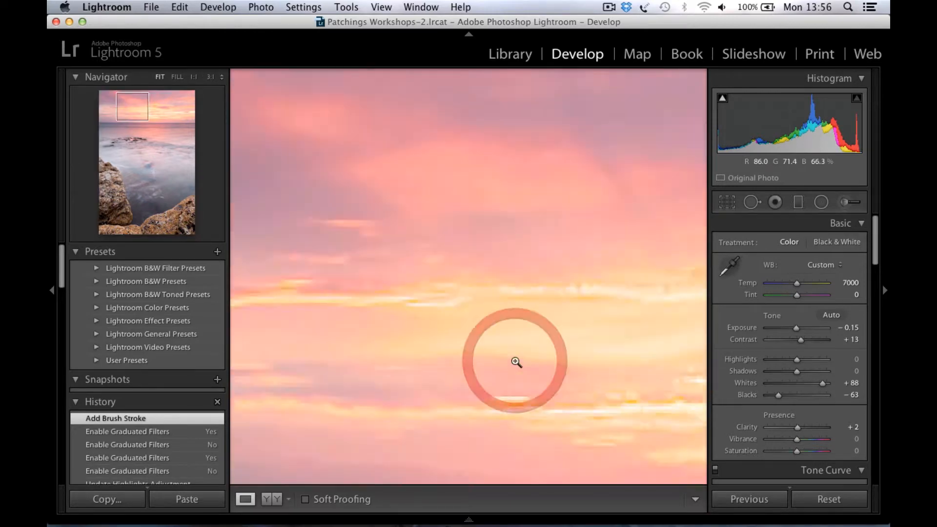
- Remove the dark smudge in the water beside the large rock with a Heal spot removal of size 68
{"action": "left_click", "coordinate": [444, 312]}
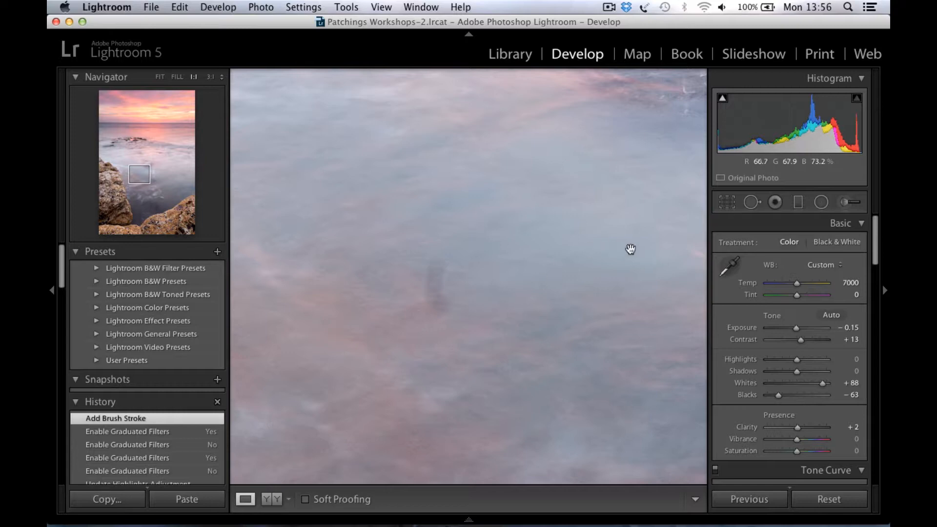
{"action": "left_click", "coordinate": [755, 204]}
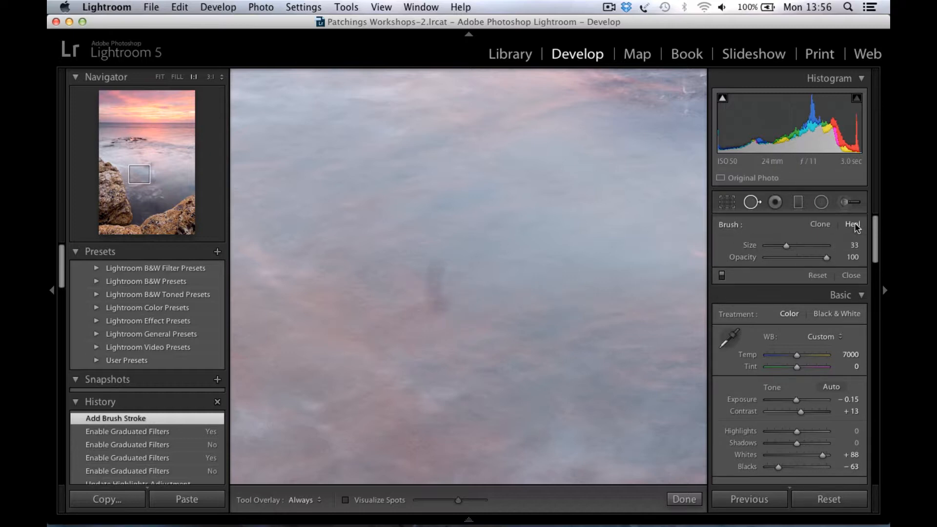
{"action": "left_click_drag", "start_coordinate": [787, 246], "coordinate": [809, 250]}
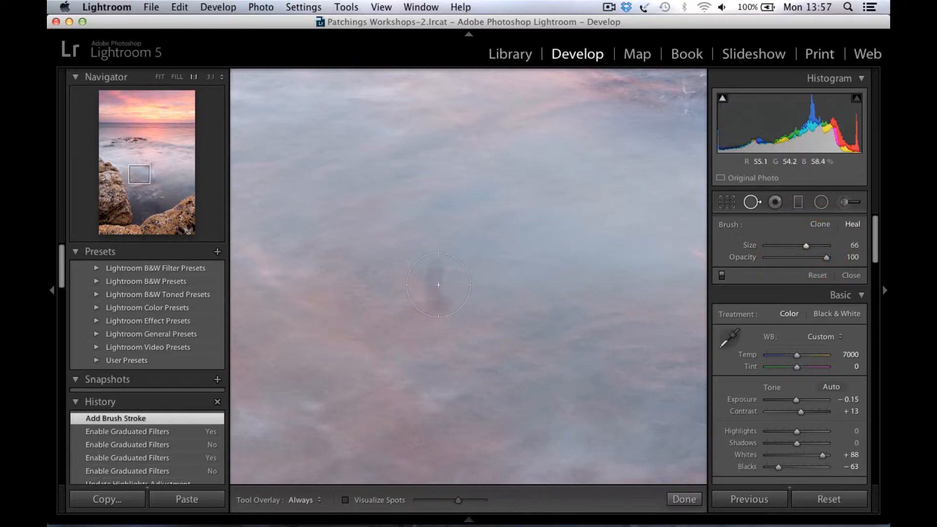
{"action": "left_click", "coordinate": [438, 284]}
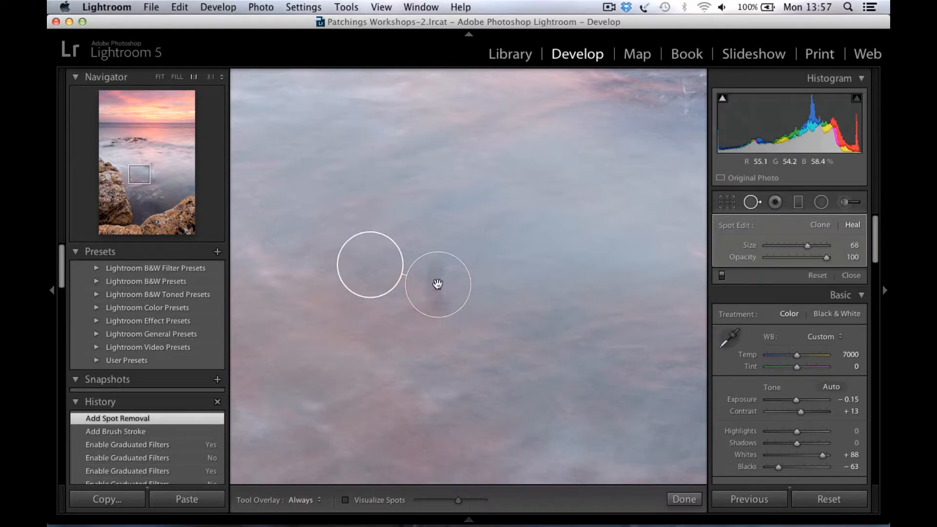
{"action": "left_click", "coordinate": [377, 271]}
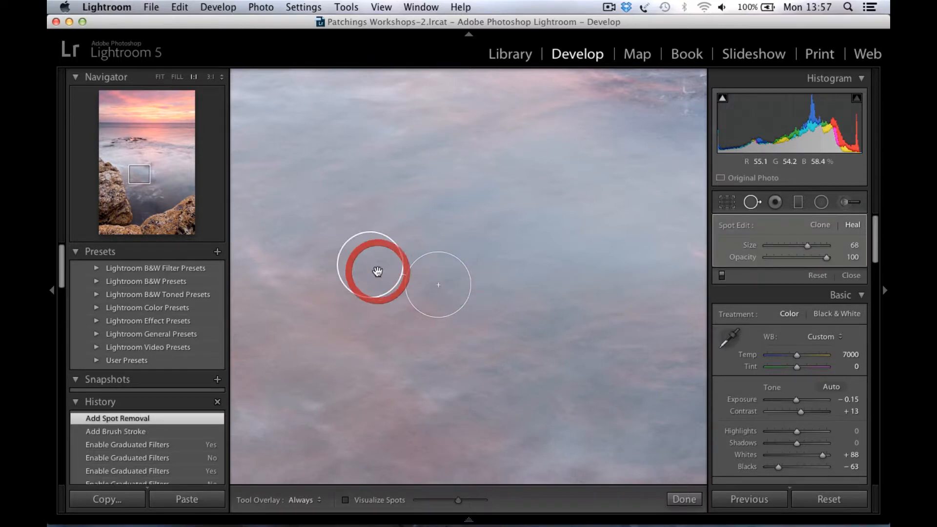
{"action": "left_click", "coordinate": [684, 499]}
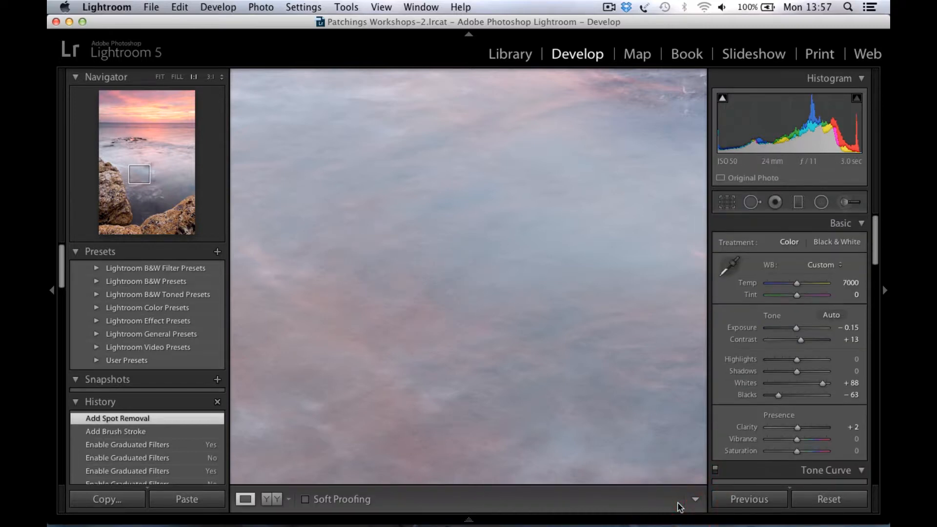
{"action": "left_click", "coordinate": [584, 430]}
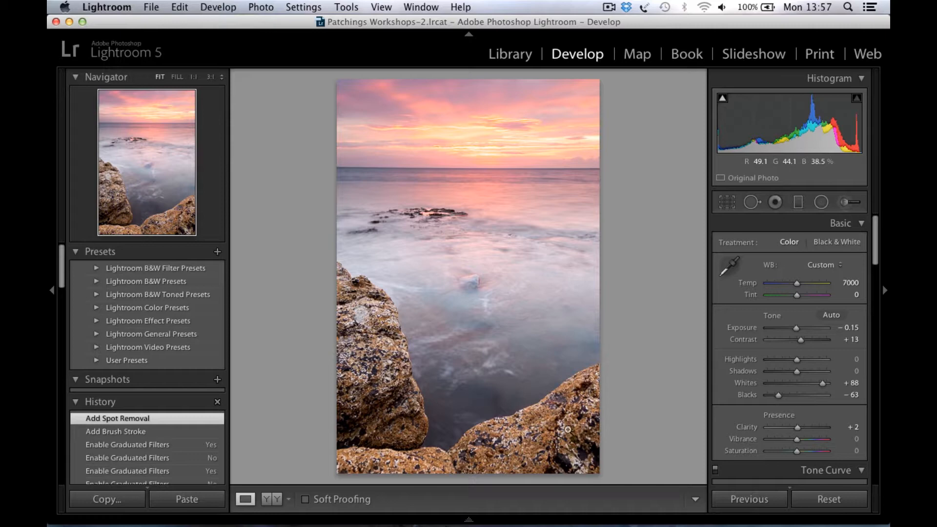
- Undo the last spot removal and open the photo in Adobe Photoshop CC for editing
{"action": "left_click", "coordinate": [179, 8]}
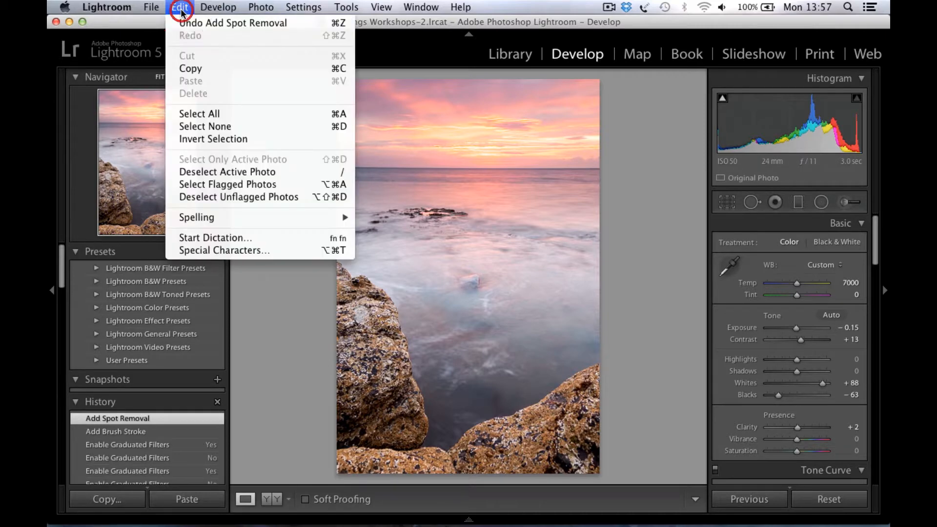
{"action": "left_click", "coordinate": [216, 24]}
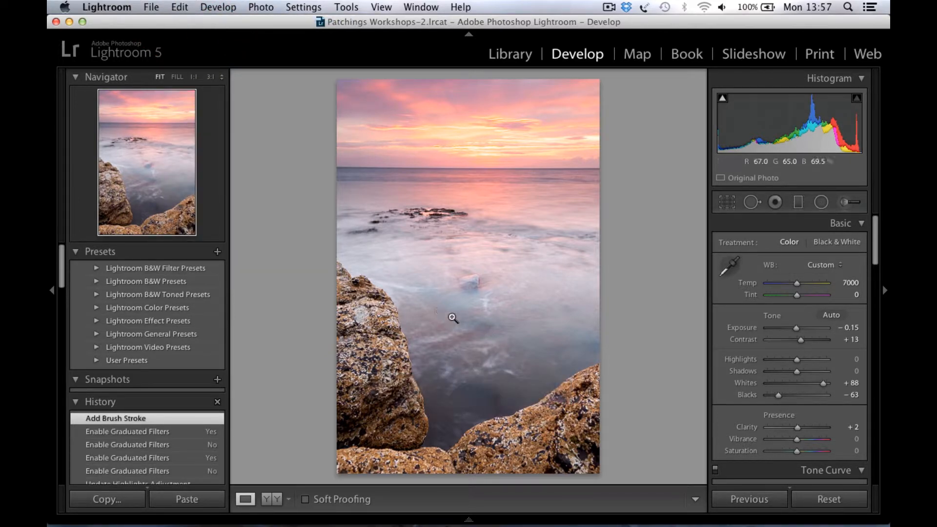
{"action": "left_click", "coordinate": [259, 8]}
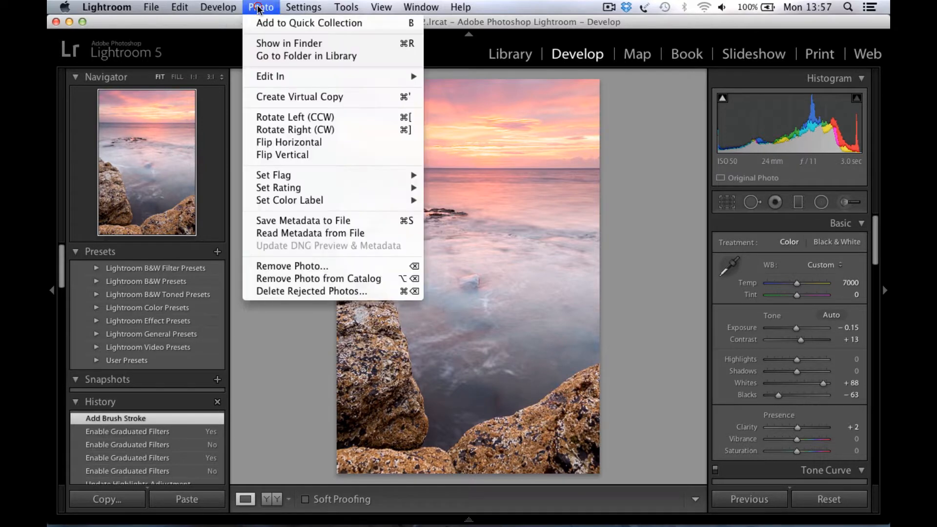
{"action": "mouse_move", "coordinate": [308, 76]}
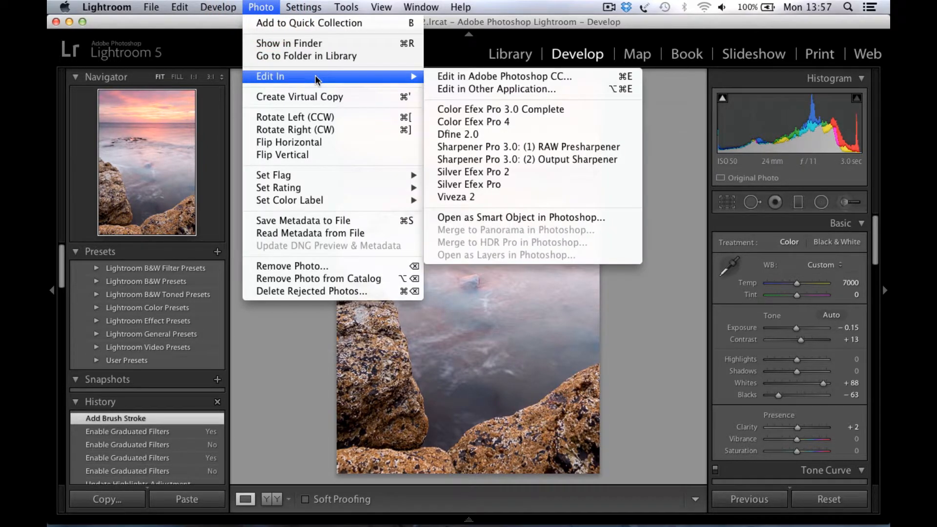
{"action": "left_click", "coordinate": [529, 76]}
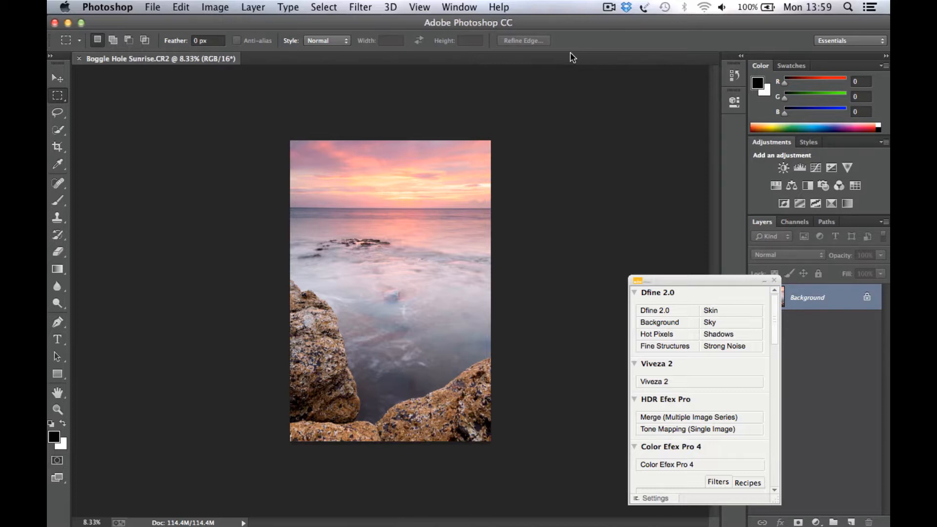
- Examine the water around the small rock up close to locate the dark smudge
{"action": "left_click", "coordinate": [421, 7]}
{"action": "left_click", "coordinate": [419, 7]}
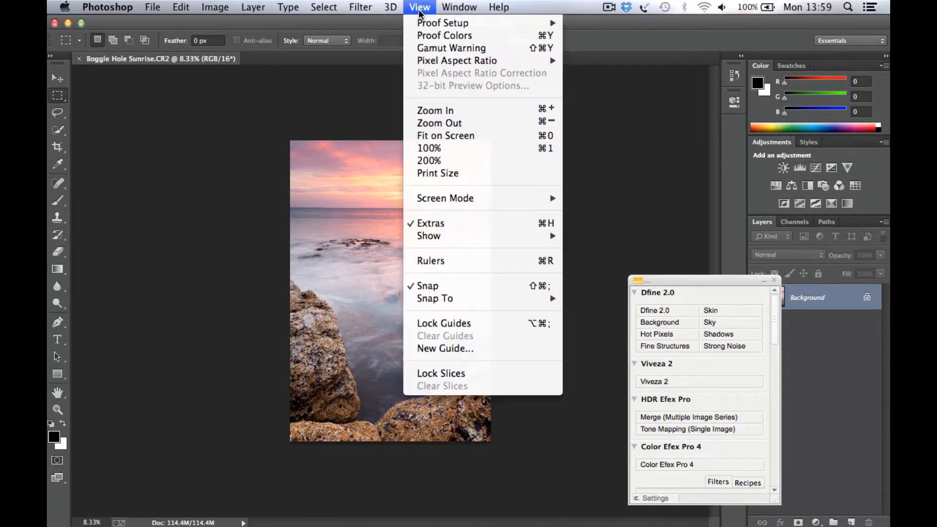
{"action": "left_click", "coordinate": [456, 137]}
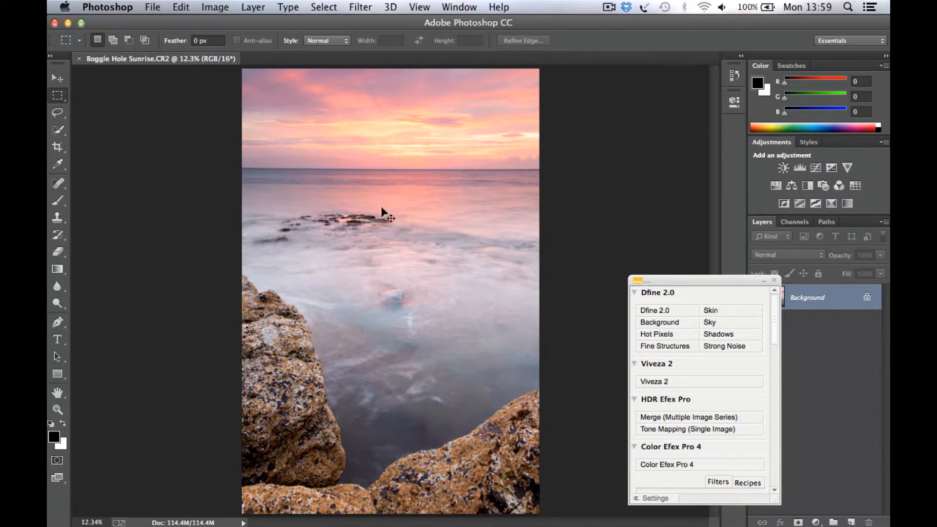
{"action": "key", "text": "super+equal"}
{"action": "key", "text": "super+equal"}
{"action": "key", "text": "super+equal"}
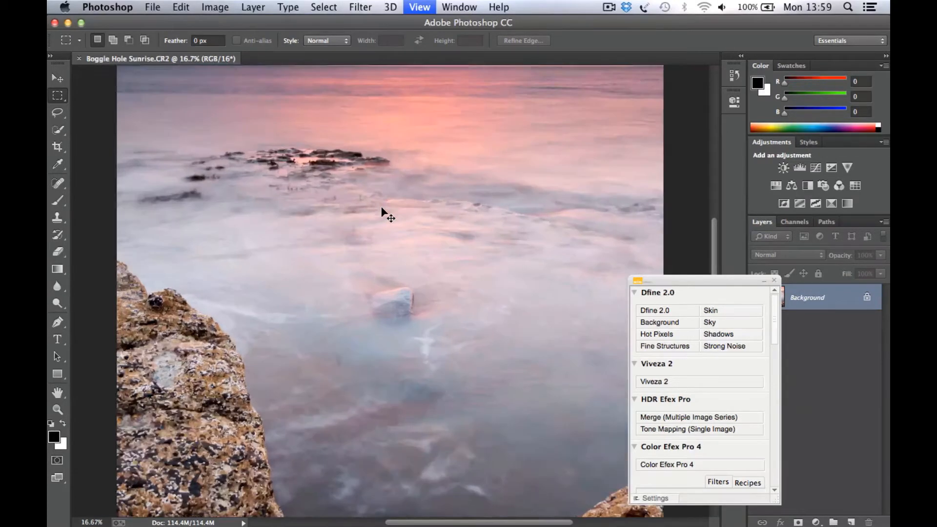
{"action": "key", "text": "super+equal"}
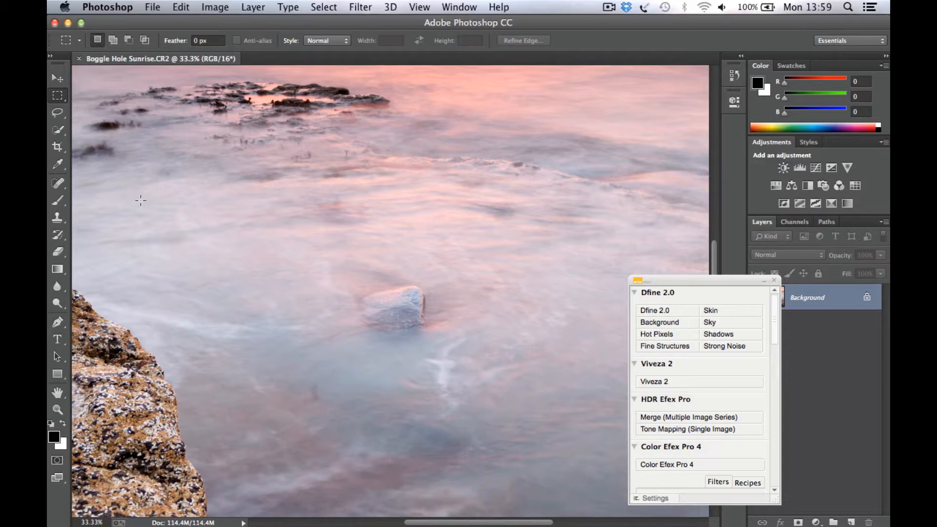
{"action": "left_click", "coordinate": [58, 114]}
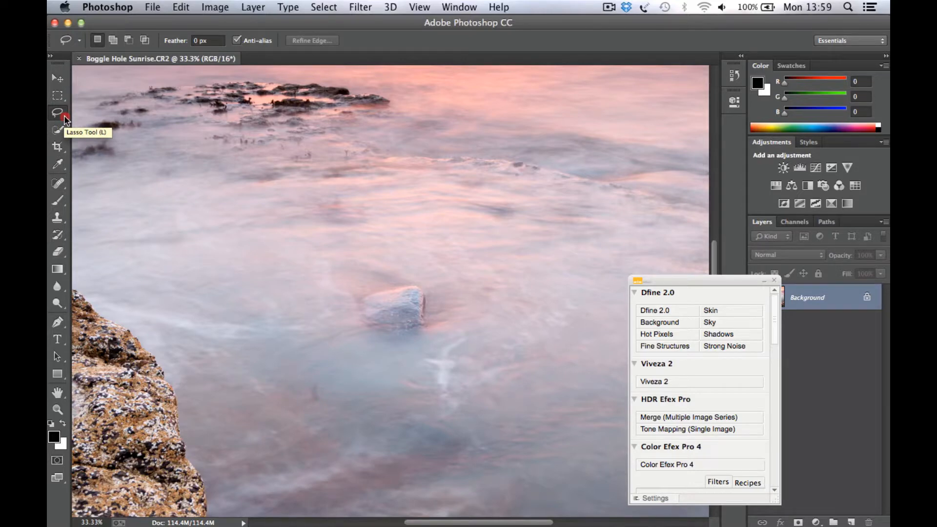
{"action": "left_click", "coordinate": [64, 115]}
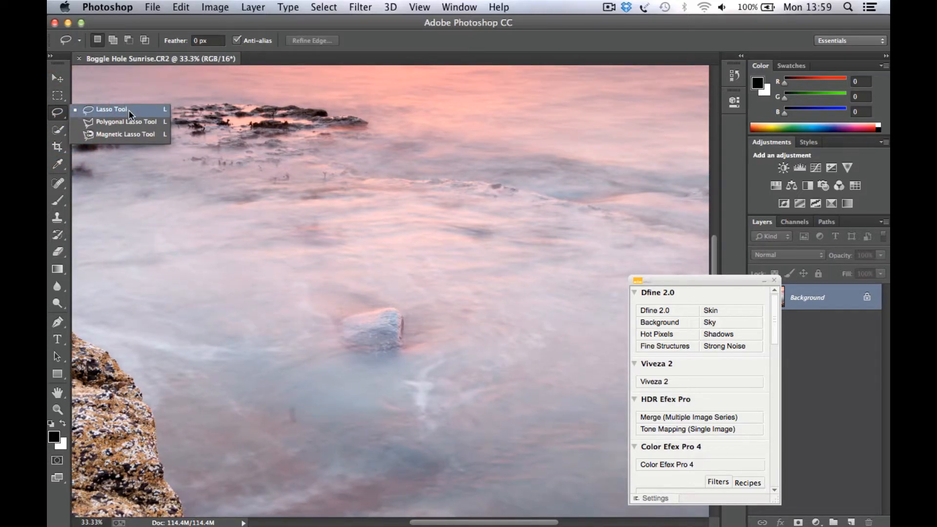
{"action": "left_click", "coordinate": [63, 130]}
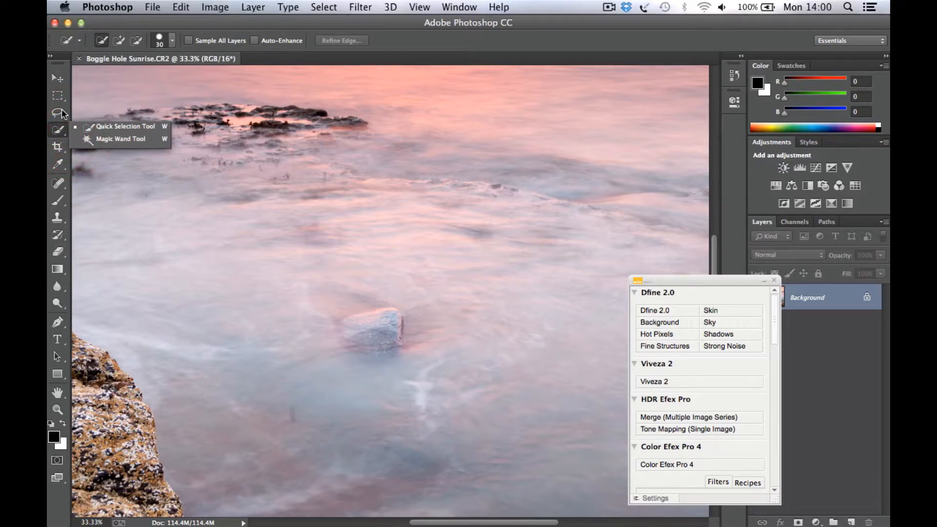
{"action": "scroll", "coordinate": [62, 109], "scroll_direction": "down", "scroll_amount": 3}
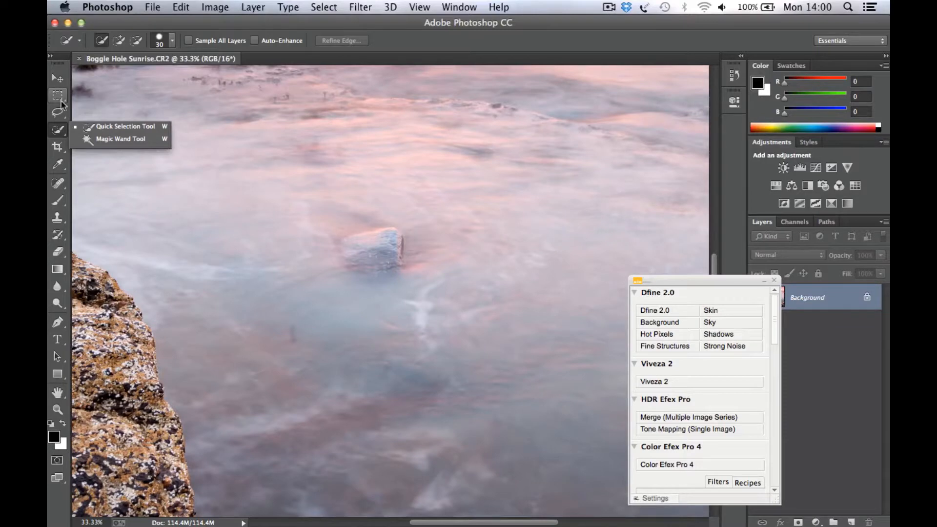
- Remove the dark smudge beside the large rock by enclosing it in a rectangular marquee and applying a Content-Aware fill in Normal mode at 100% opacity
{"action": "left_click", "coordinate": [61, 102]}
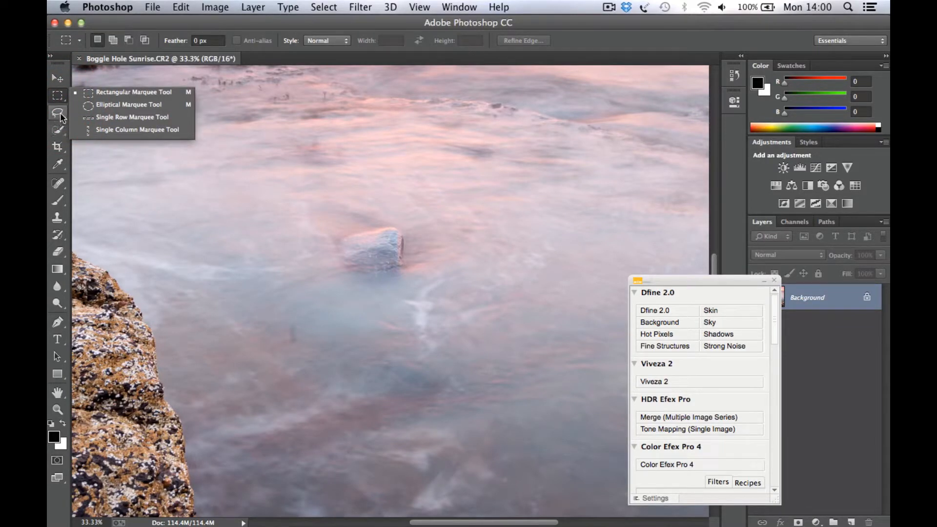
{"action": "left_click", "coordinate": [60, 113]}
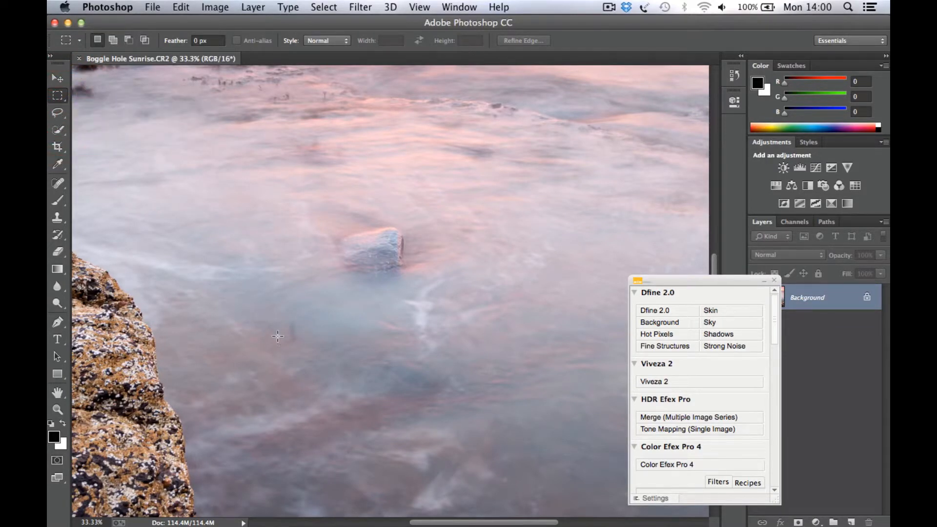
{"action": "left_click_drag", "start_coordinate": [281, 324], "coordinate": [304, 344]}
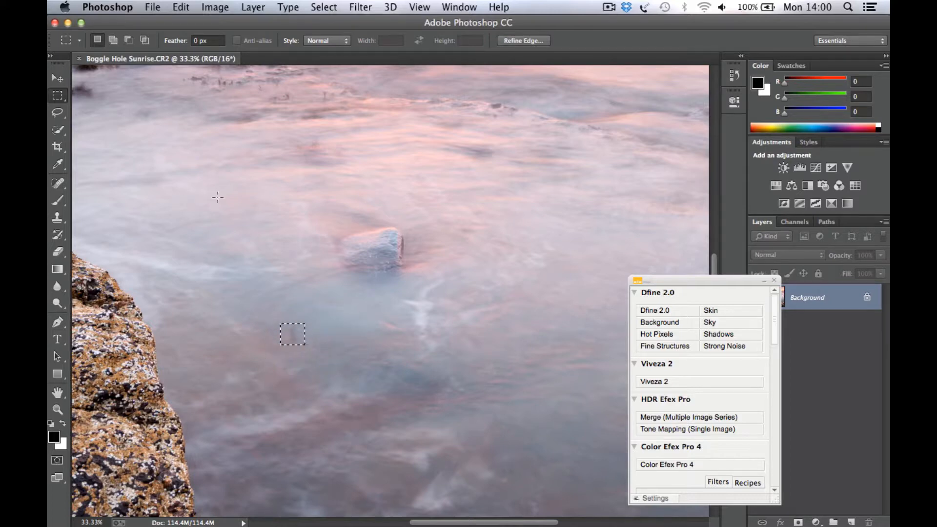
{"action": "left_click", "coordinate": [188, 9]}
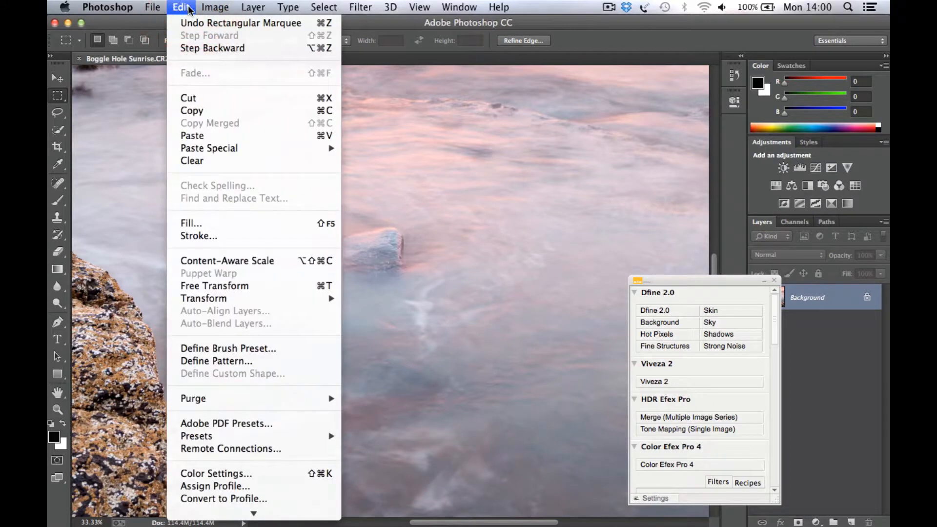
{"action": "left_click", "coordinate": [230, 222]}
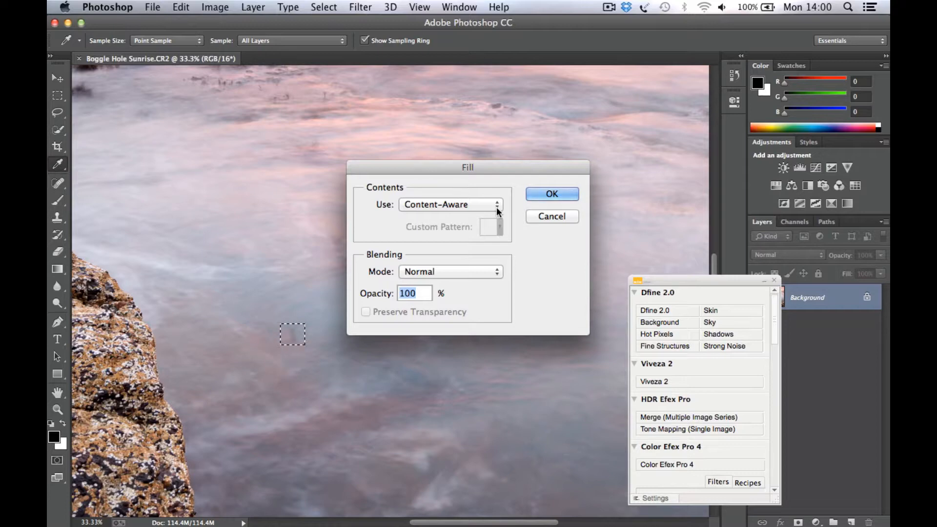
{"action": "left_click", "coordinate": [561, 195]}
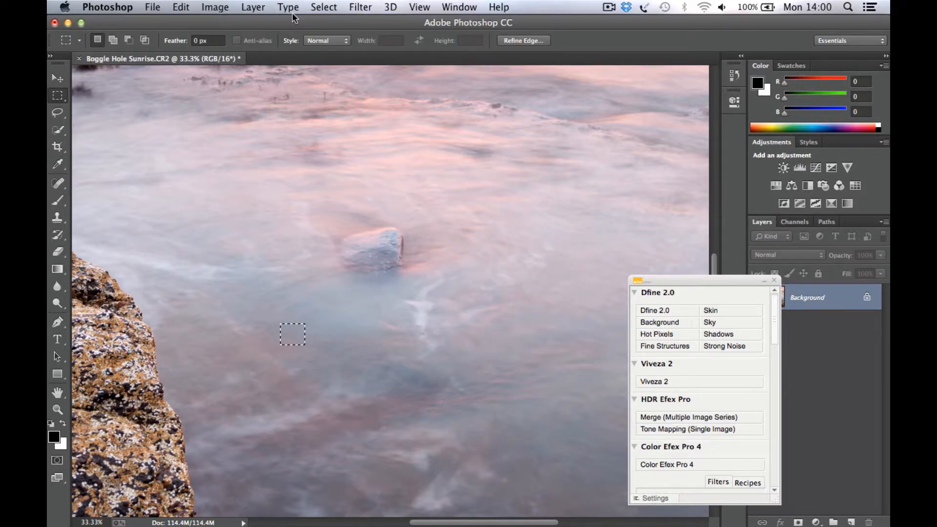
- Fit the whole image on screen and clear the rectangular selection
{"action": "left_click", "coordinate": [420, 9]}
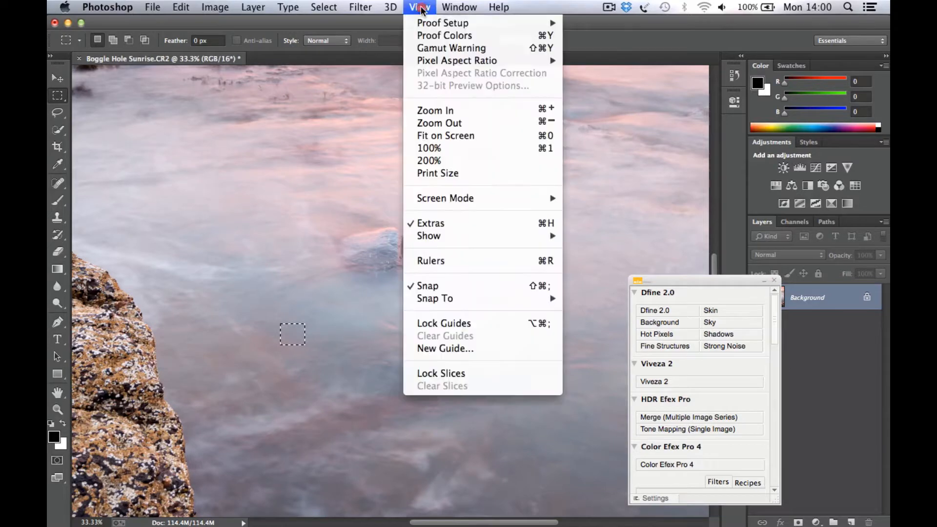
{"action": "left_click", "coordinate": [459, 135]}
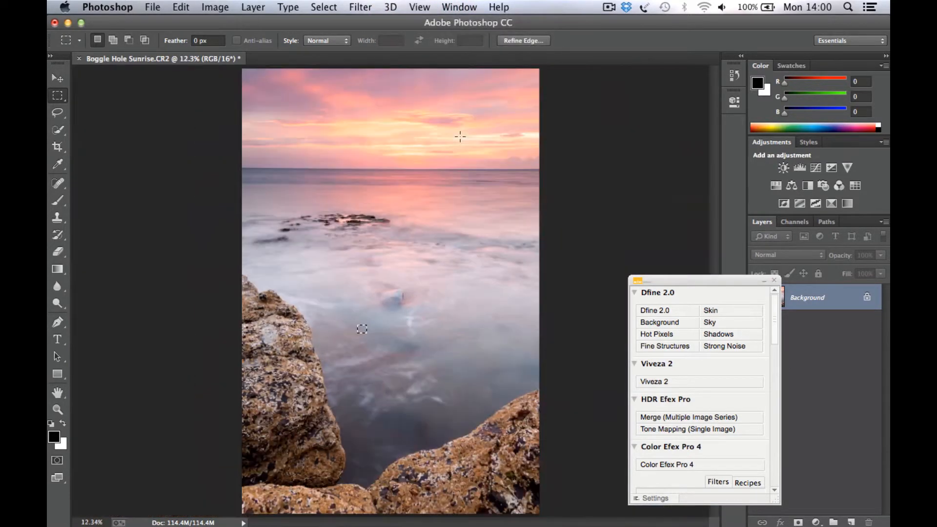
{"action": "left_click", "coordinate": [66, 97]}
{"action": "left_click", "coordinate": [61, 113]}
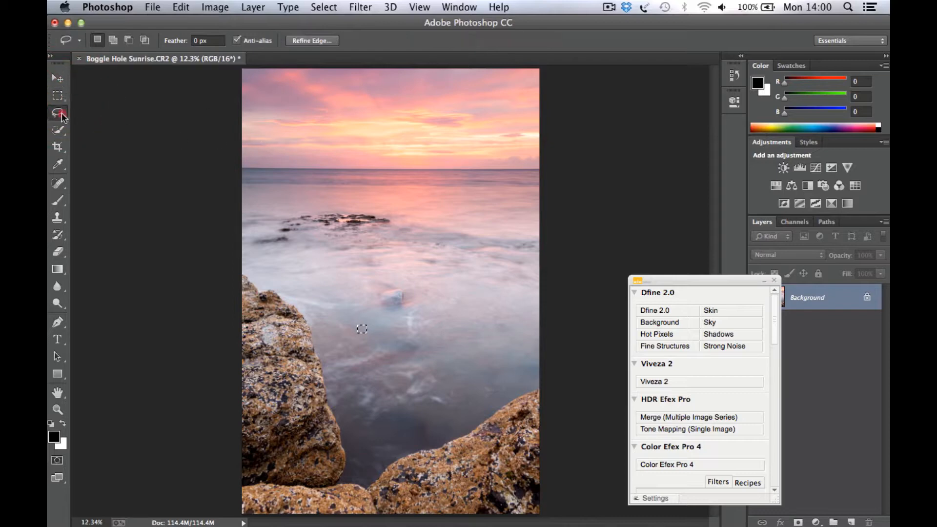
{"action": "left_click", "coordinate": [293, 160]}
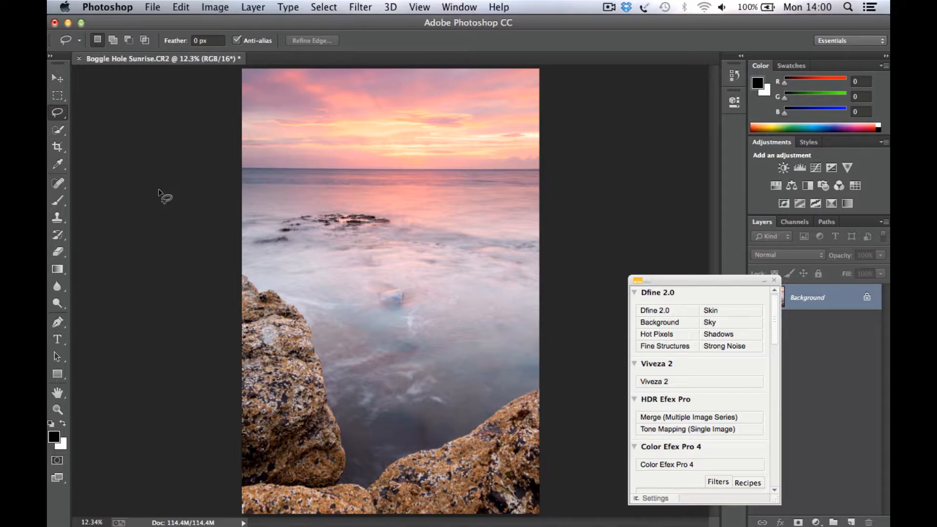
- Save the retouched image and quit Photoshop to return to Lightroom
{"action": "left_click", "coordinate": [156, 8]}
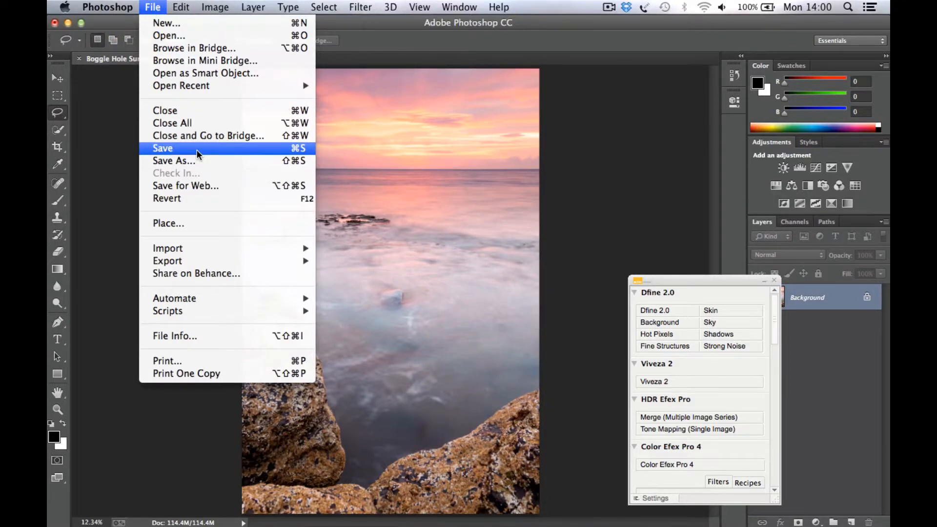
{"action": "left_click", "coordinate": [126, 155]}
{"action": "left_click", "coordinate": [65, 129]}
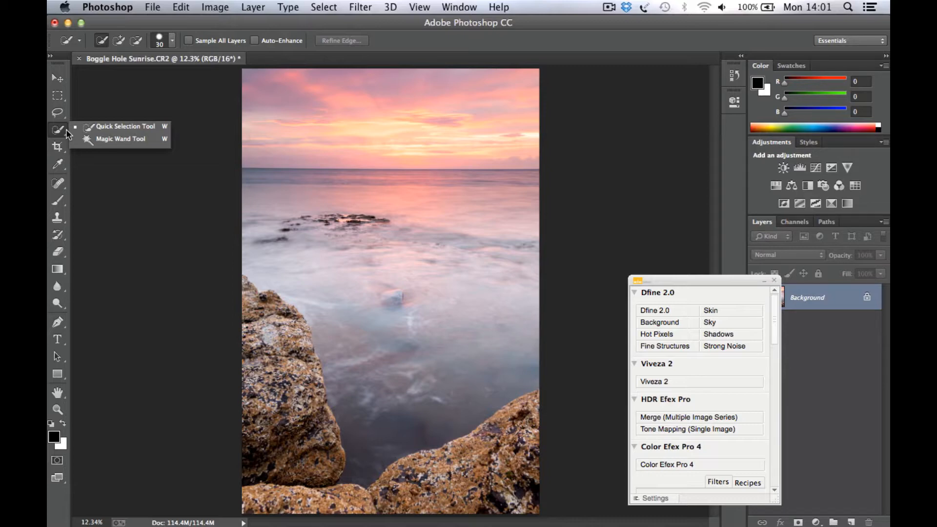
{"action": "left_click", "coordinate": [58, 78]}
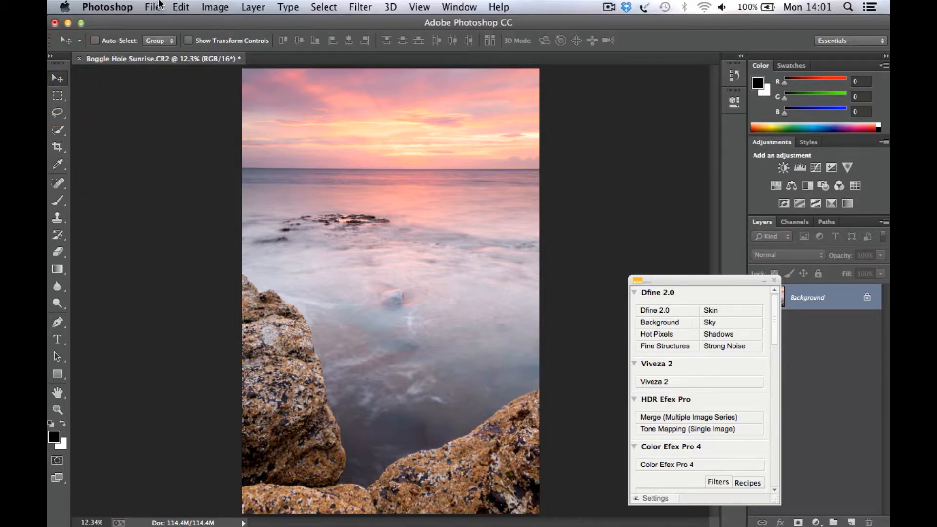
{"action": "left_click", "coordinate": [153, 8]}
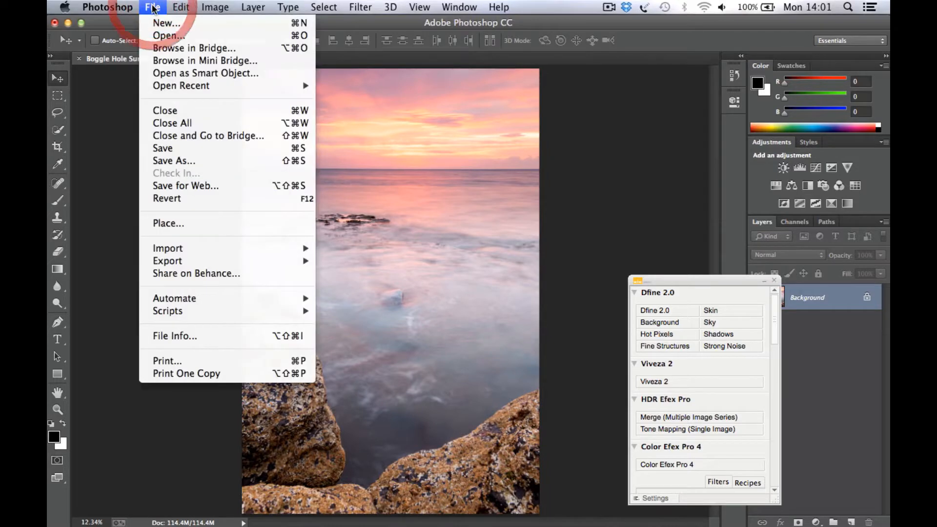
{"action": "left_click", "coordinate": [172, 148]}
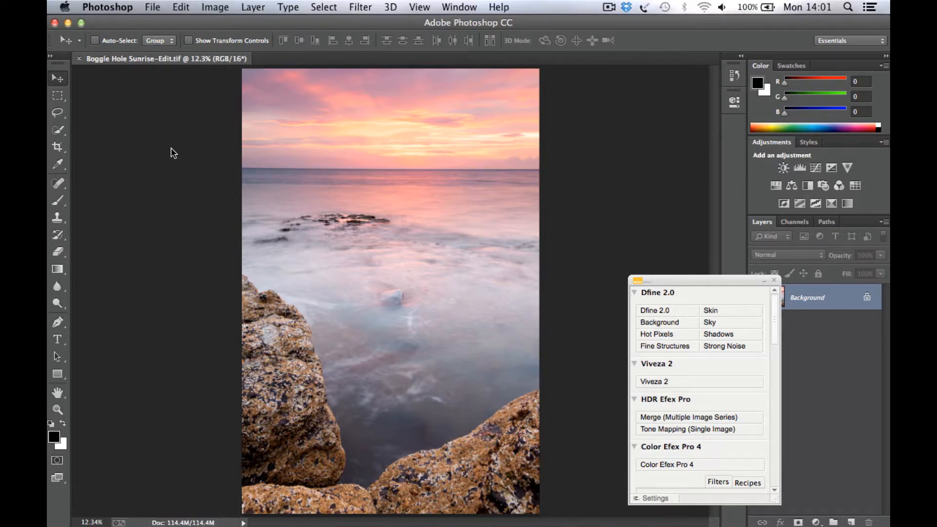
{"action": "left_click", "coordinate": [108, 7]}
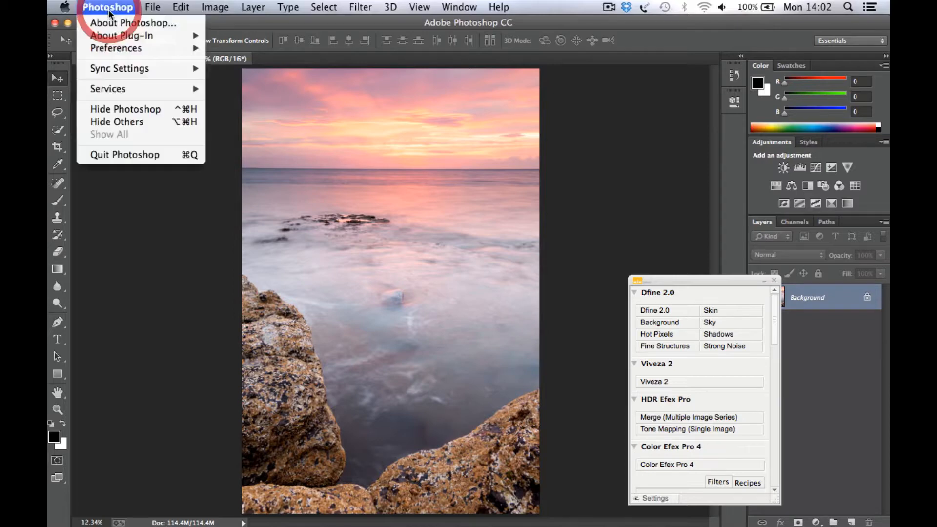
{"action": "left_click", "coordinate": [124, 155]}
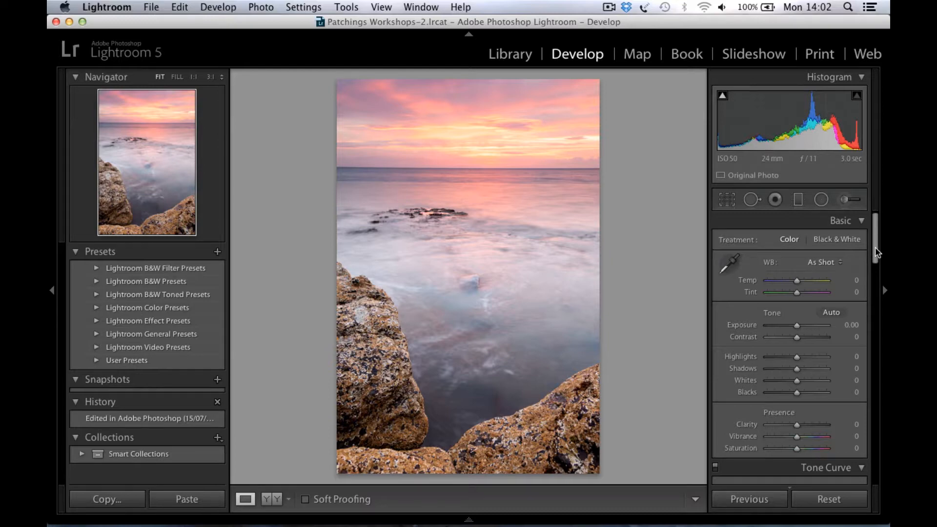
- Darken the edges of the retouched photo by setting the Post-Crop Vignetting Amount to -10
{"action": "left_click_drag", "start_coordinate": [875, 247], "coordinate": [888, 435]}
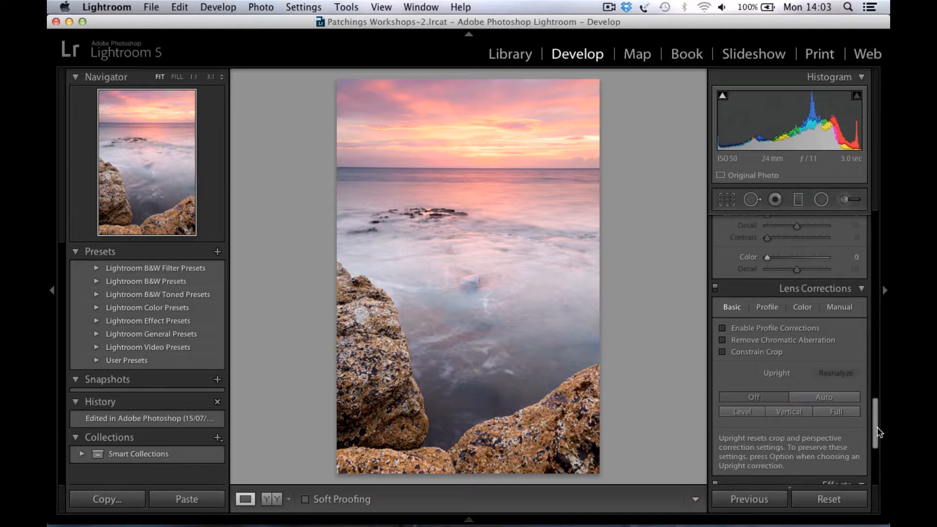
{"action": "left_click_drag", "start_coordinate": [878, 428], "coordinate": [882, 459]}
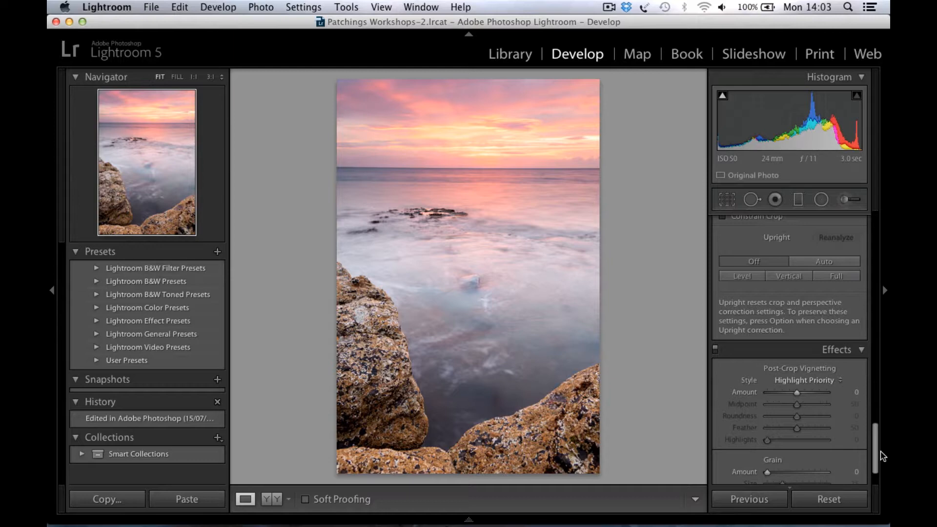
{"action": "left_click_drag", "start_coordinate": [876, 460], "coordinate": [877, 467]}
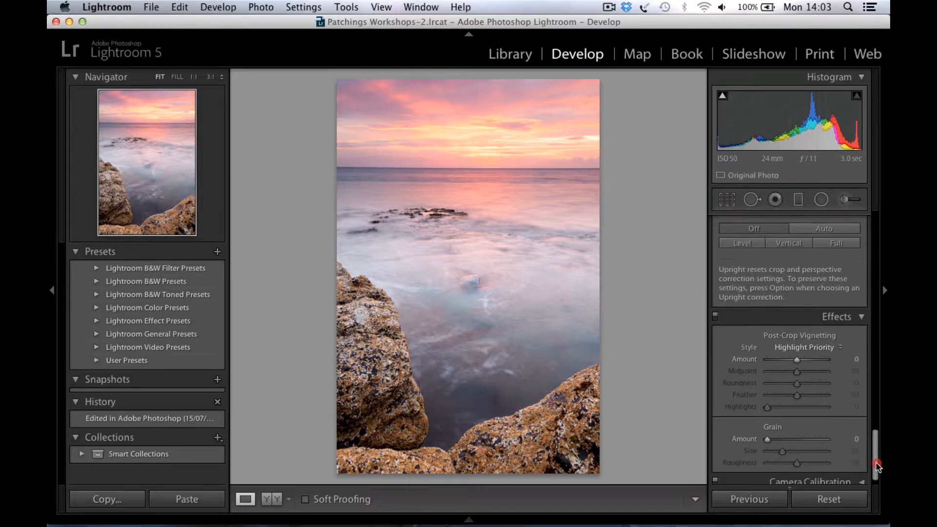
{"action": "left_click", "coordinate": [797, 360]}
{"action": "left_click_drag", "start_coordinate": [798, 360], "coordinate": [796, 361]}
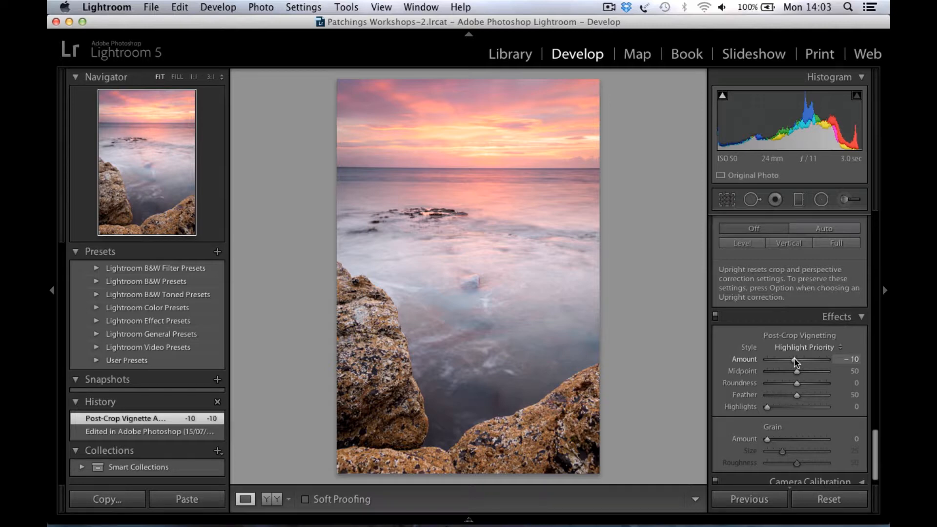
{"action": "left_click_drag", "start_coordinate": [875, 445], "coordinate": [879, 210]}
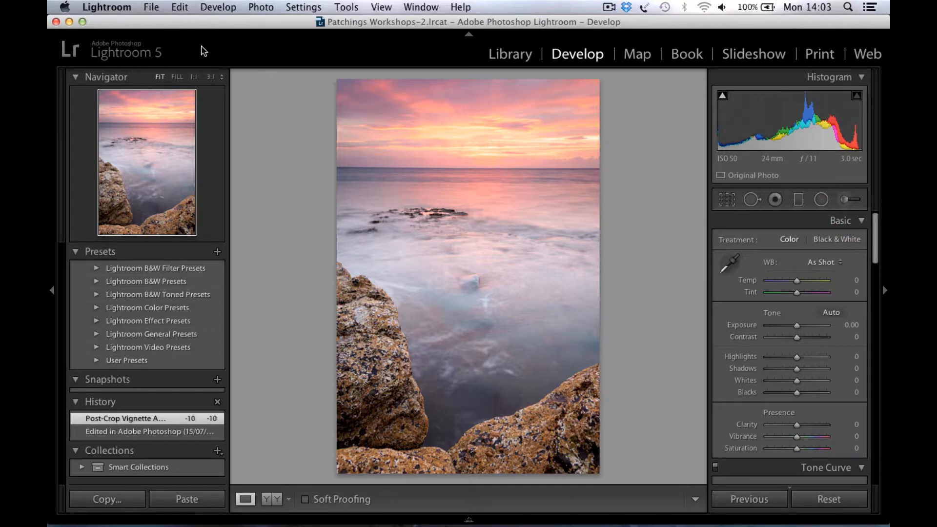
{"action": "left_click", "coordinate": [152, 7]}
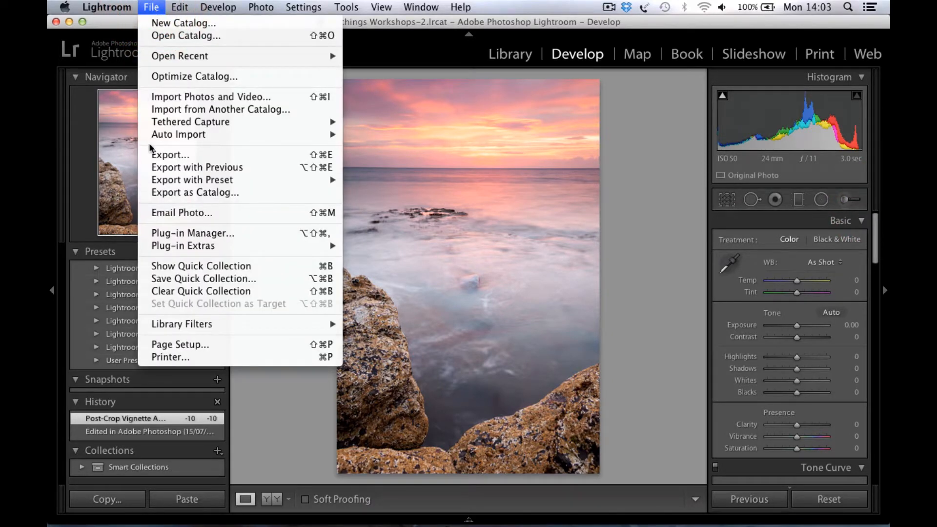
{"action": "left_click", "coordinate": [195, 155]}
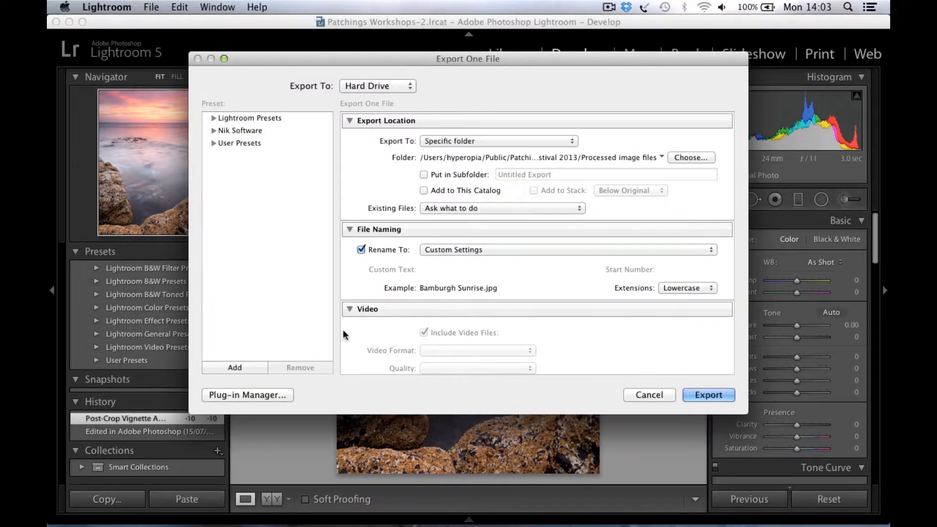
{"action": "left_click", "coordinate": [649, 394]}
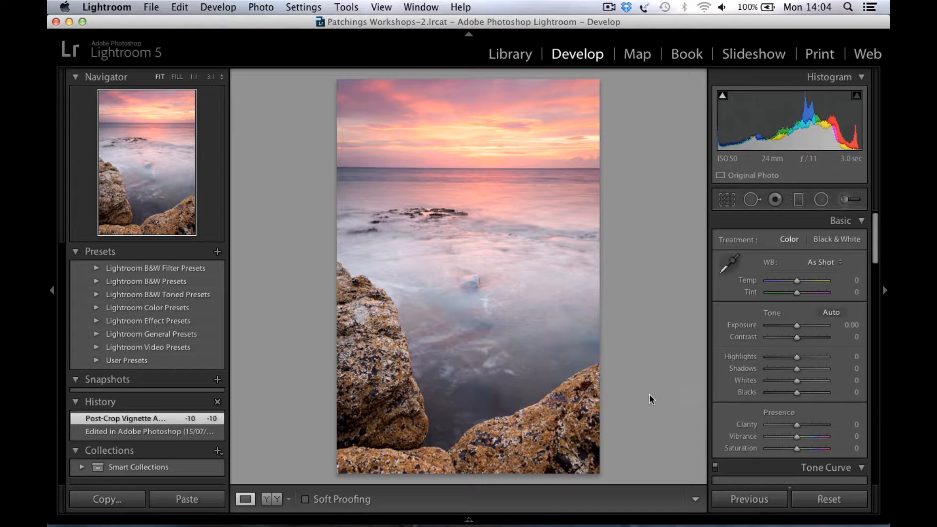
- Turn on soft proofing and add the DS Colour Frontier Crystal Archive and DS Colour Lab Pearl profiles to the proofing profile choices
{"action": "key", "text": "s"}
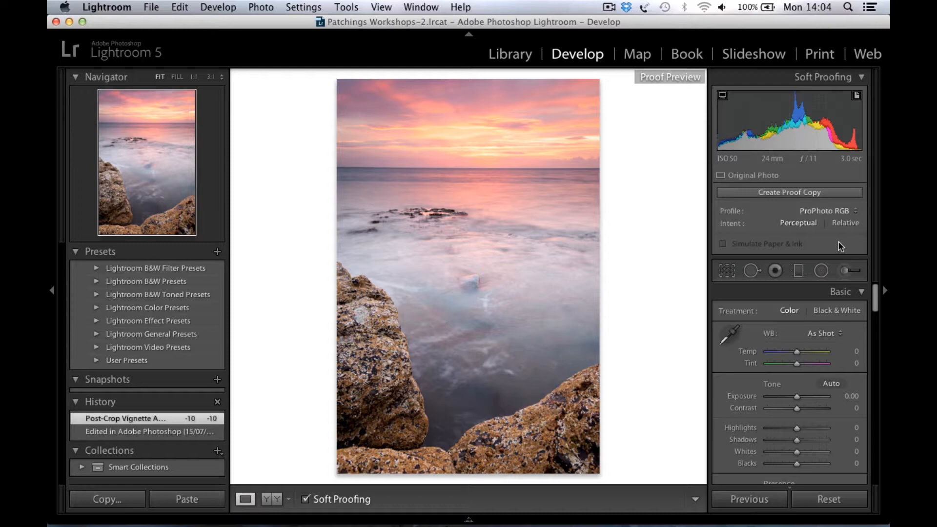
{"action": "left_click", "coordinate": [854, 212]}
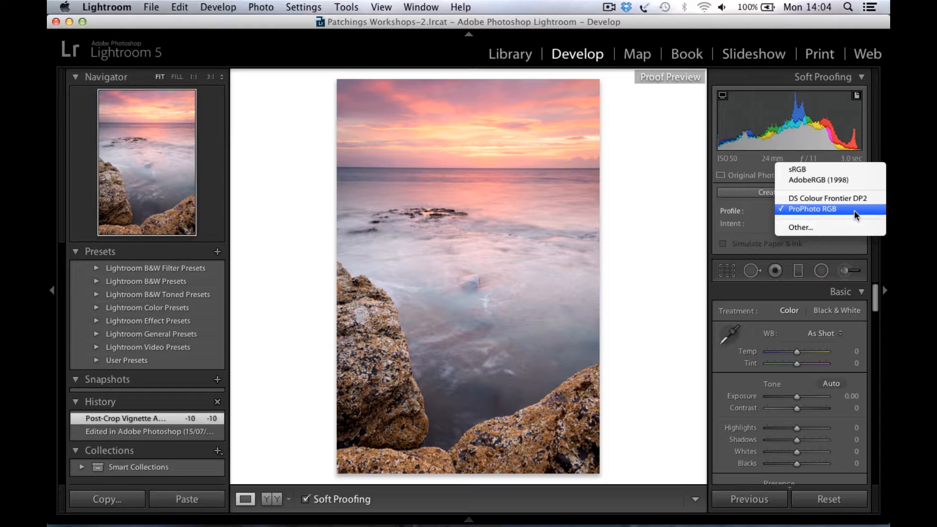
{"action": "left_click", "coordinate": [828, 227]}
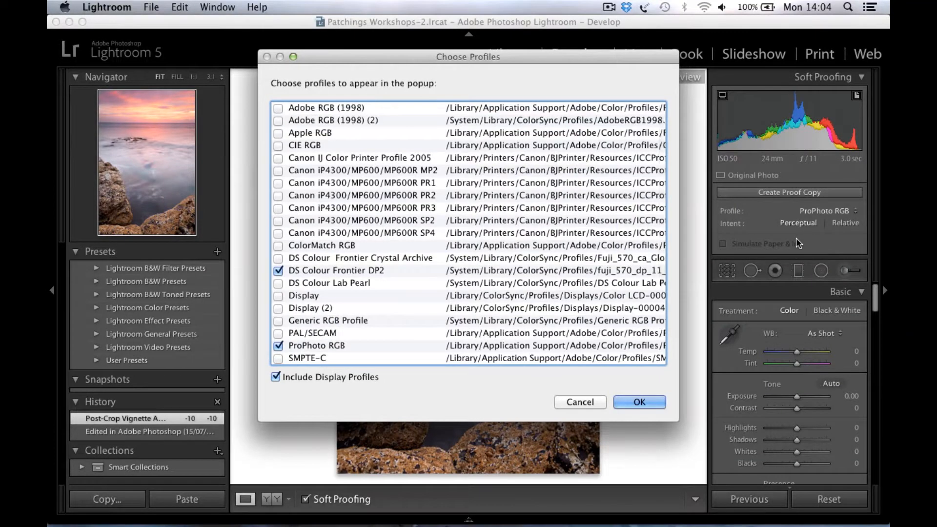
{"action": "left_click", "coordinate": [278, 258]}
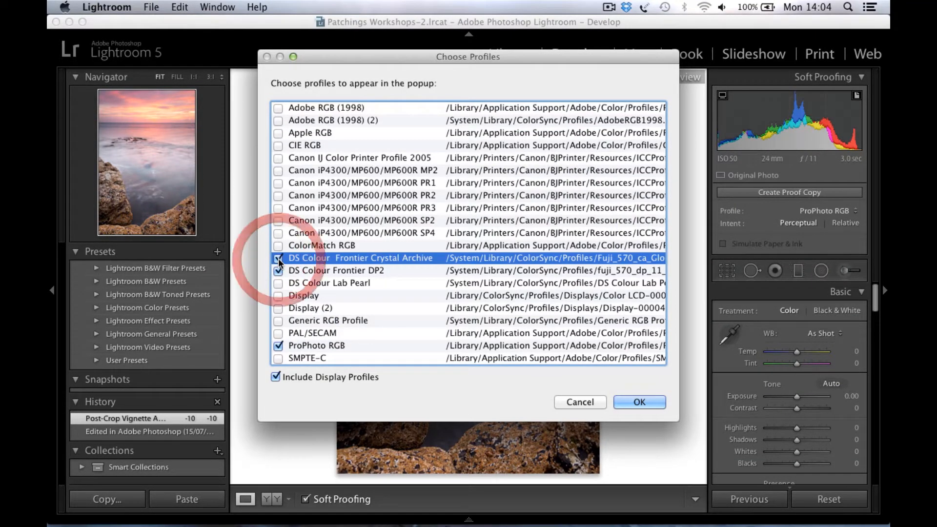
{"action": "left_click", "coordinate": [279, 286]}
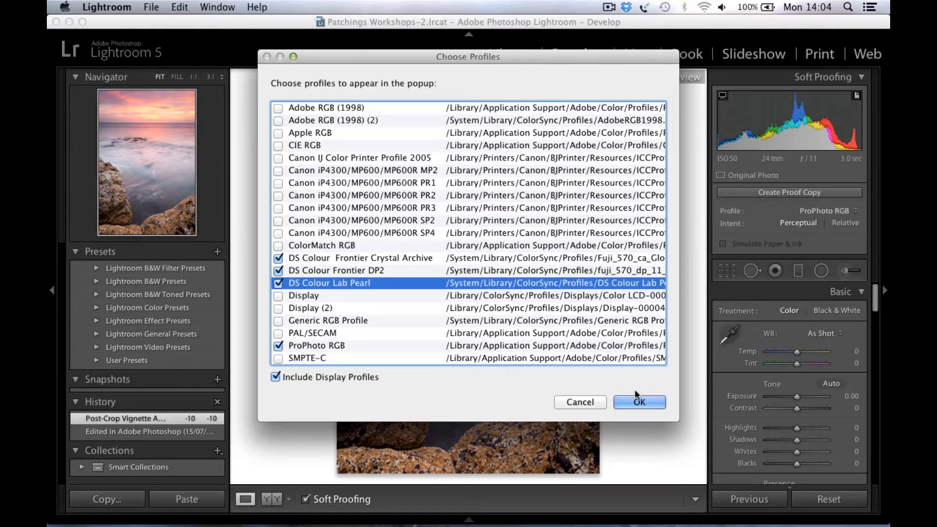
{"action": "left_click", "coordinate": [638, 403]}
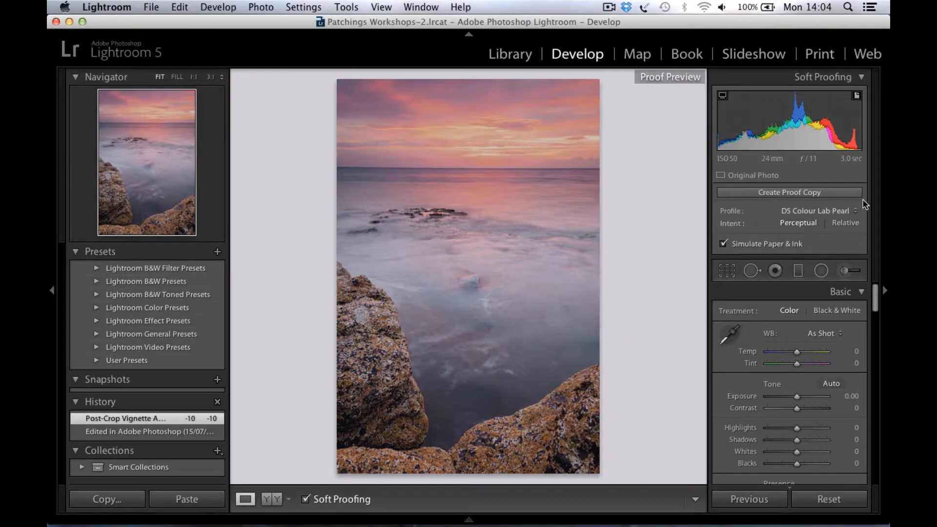
- Set the proof profile to DS Colour Frontier Crystal Archive and compare the photo with soft proofing off and on
{"action": "left_click", "coordinate": [854, 209]}
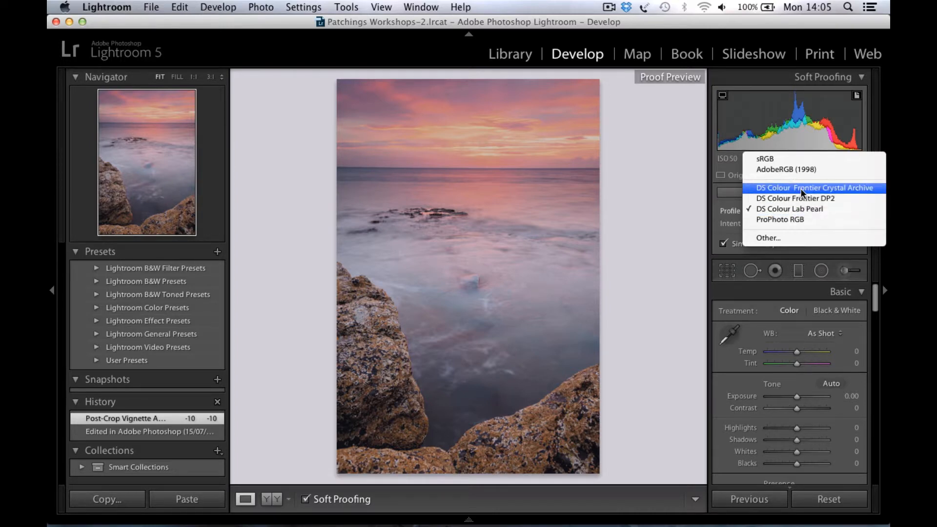
{"action": "left_click", "coordinate": [861, 187]}
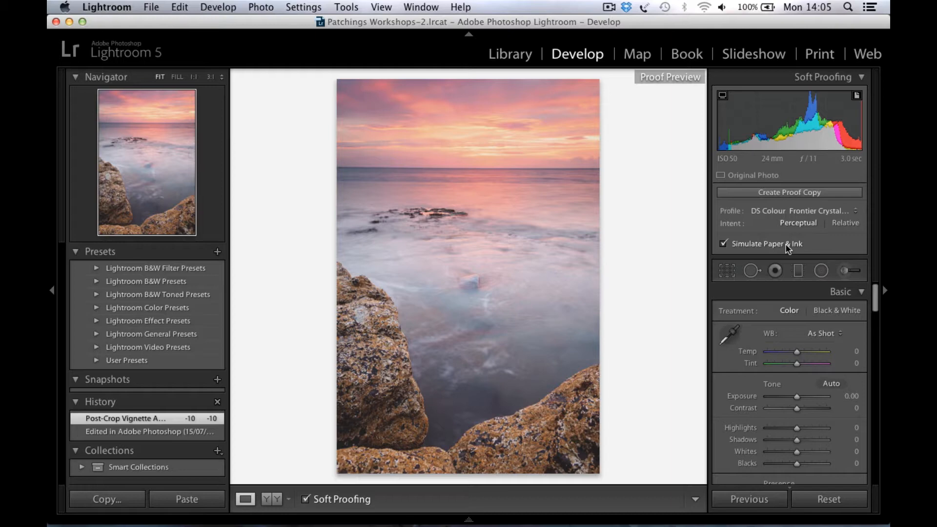
{"action": "key", "text": "s"}
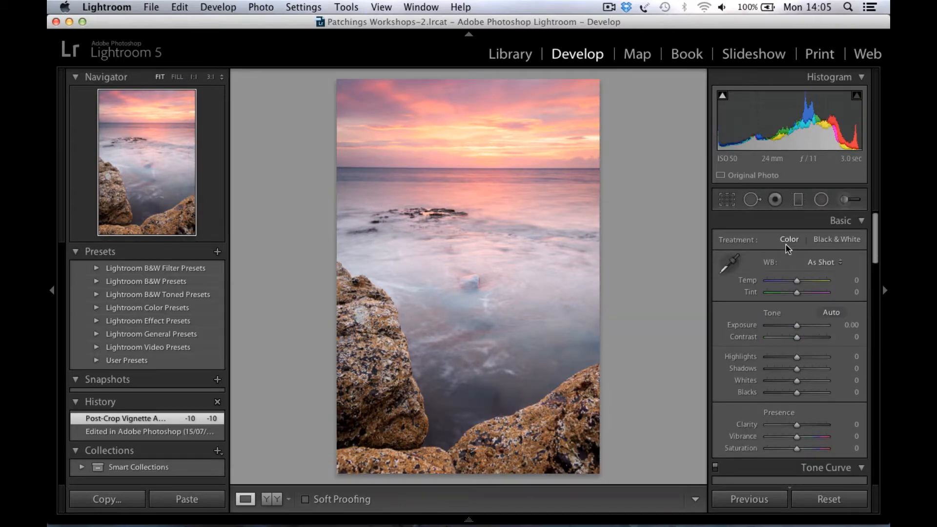
{"action": "key", "text": "s"}
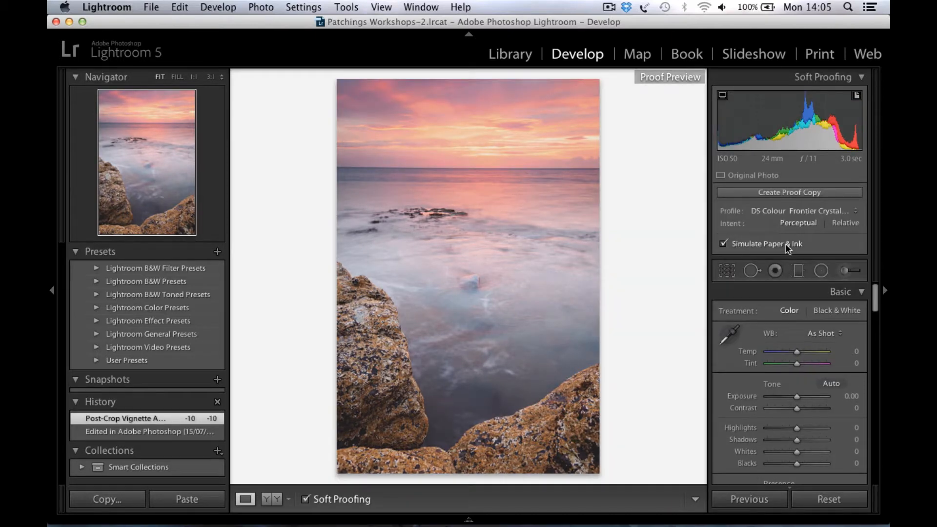
{"action": "key", "text": "s"}
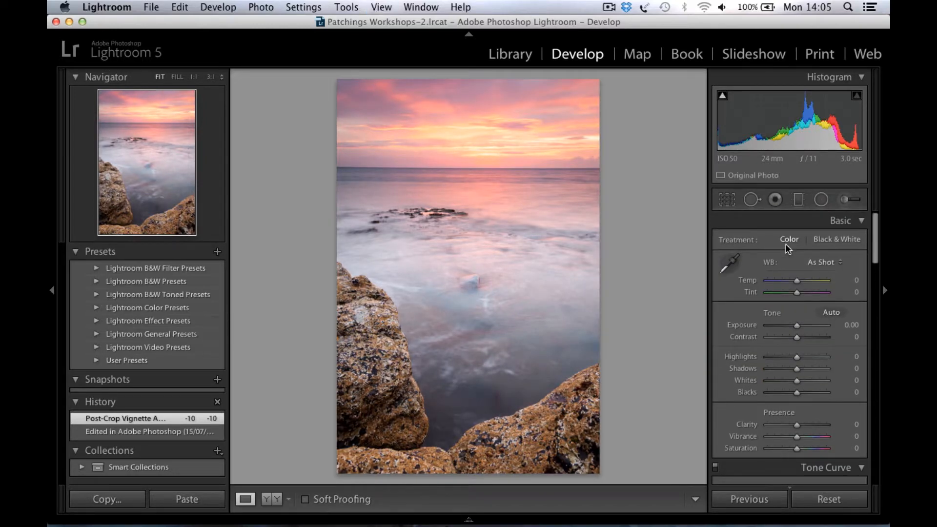
{"action": "key", "text": "s"}
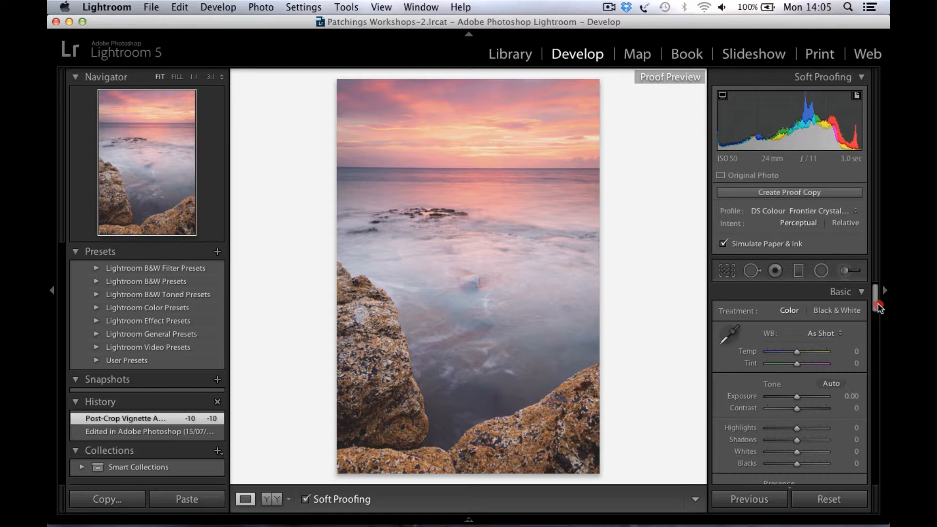
- Raise the Exposure to +0.10 on a new proof copy and compare it with soft proofing off and on
{"action": "left_click_drag", "start_coordinate": [877, 303], "coordinate": [878, 309]}
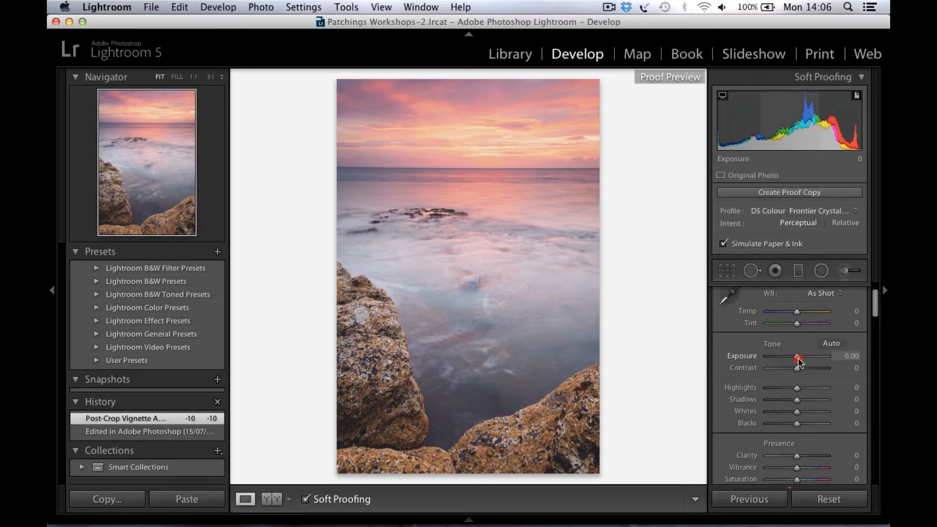
{"action": "left_click_drag", "start_coordinate": [799, 361], "coordinate": [800, 361]}
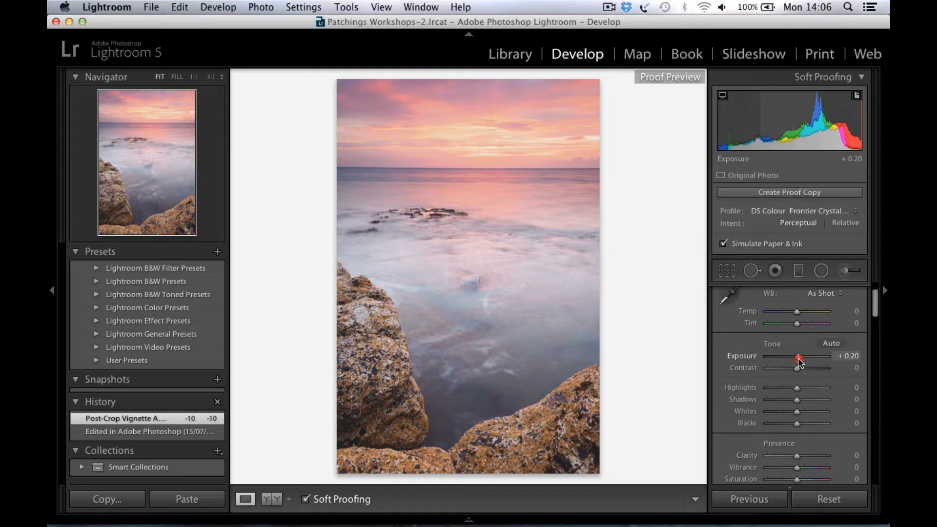
{"action": "left_click_drag", "start_coordinate": [800, 361], "coordinate": [799, 361]}
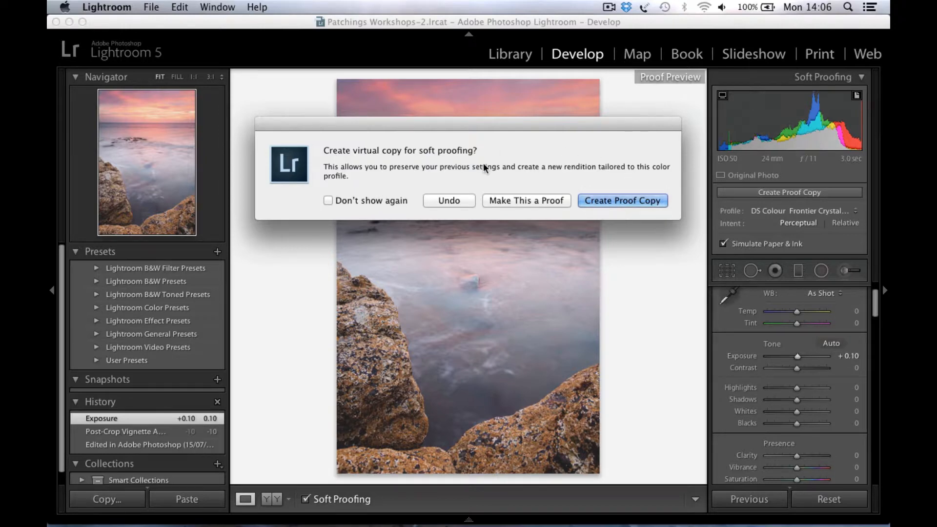
{"action": "left_click", "coordinate": [643, 203]}
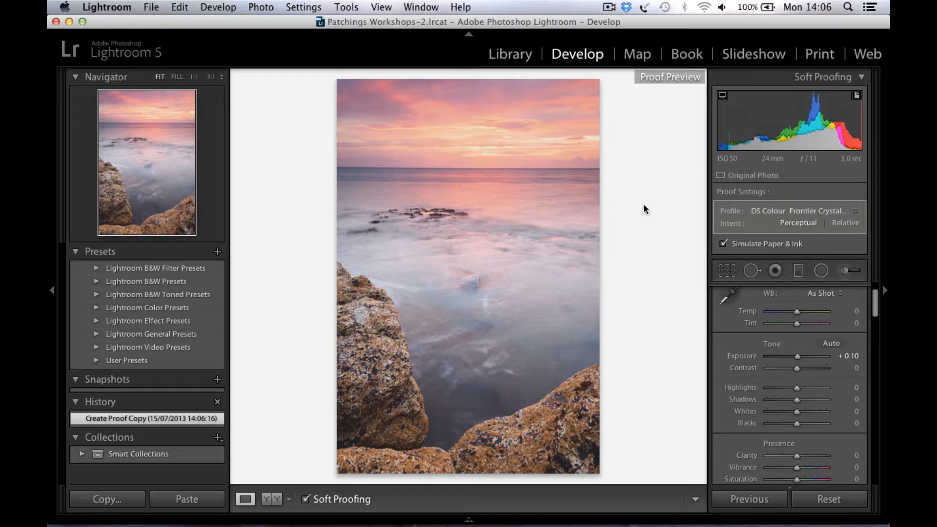
{"action": "key", "text": "s"}
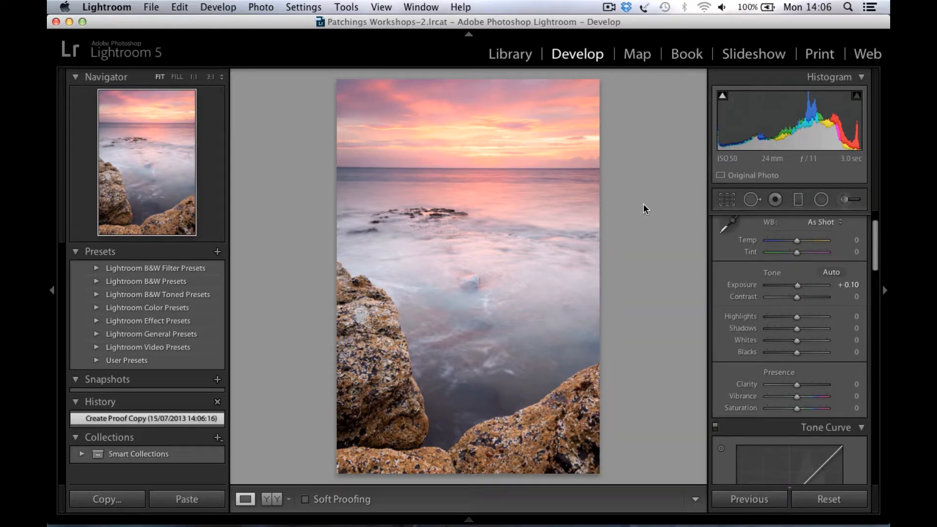
{"action": "key", "text": "s"}
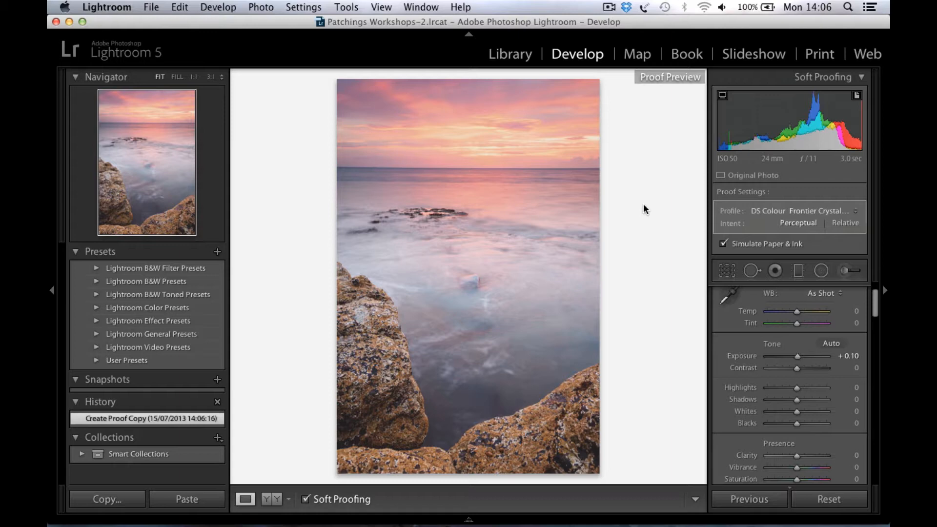
- Switch the proof copy's profile to ProPhoto RGB and compare it with soft proofing off and on
{"action": "left_click", "coordinate": [855, 212]}
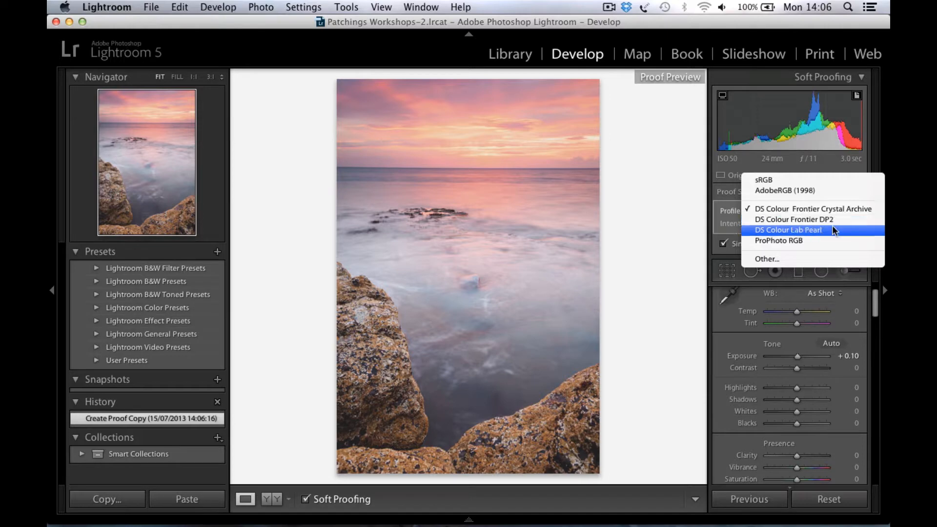
{"action": "left_click", "coordinate": [806, 240]}
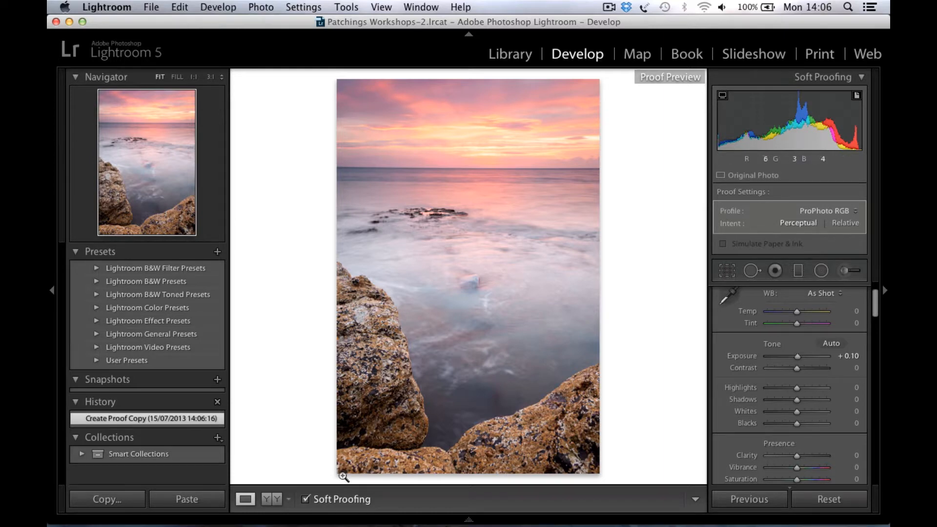
{"action": "left_click", "coordinate": [306, 498]}
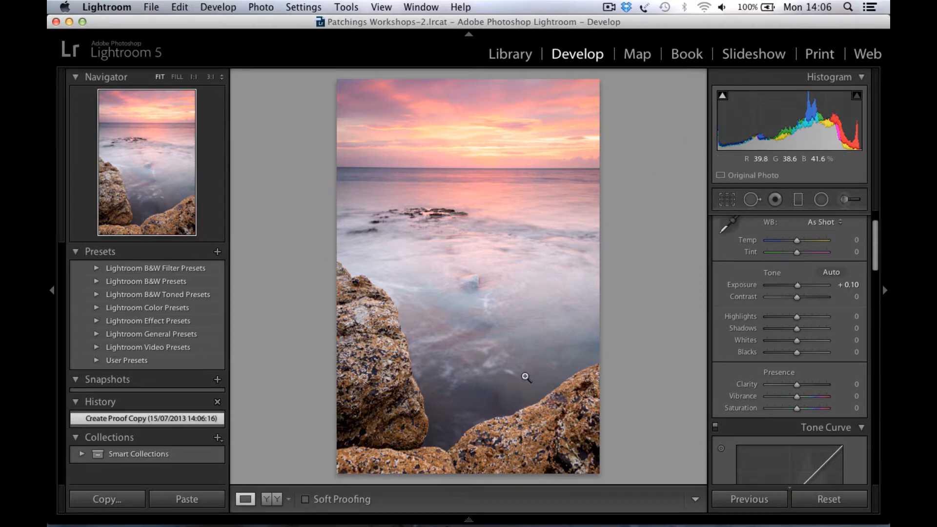
{"action": "key", "text": "s"}
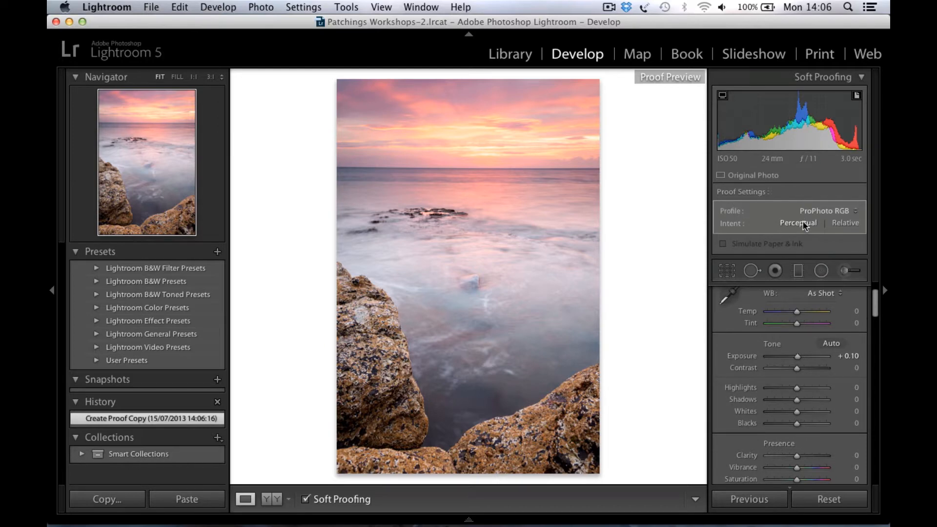
- Review which color profiles are enabled for soft proofing and keep the current choices
{"action": "left_click", "coordinate": [856, 211]}
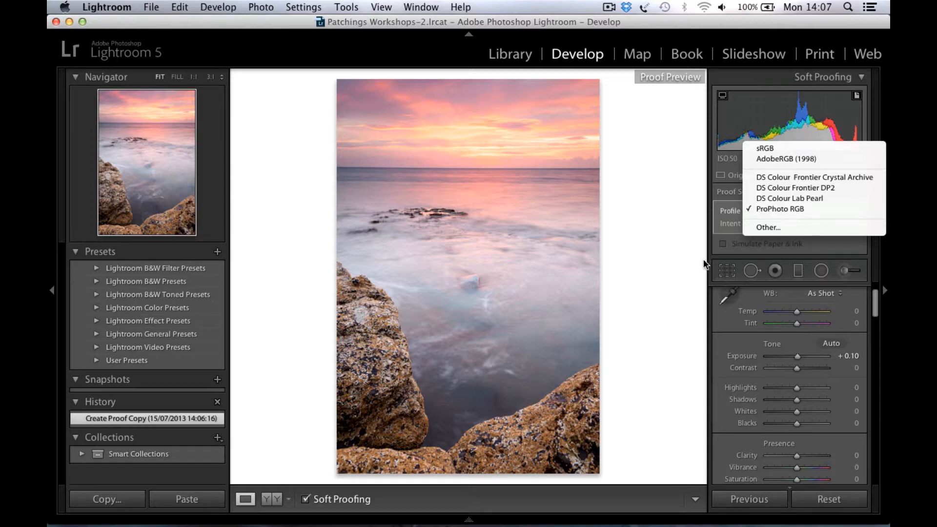
{"action": "left_click", "coordinate": [799, 230]}
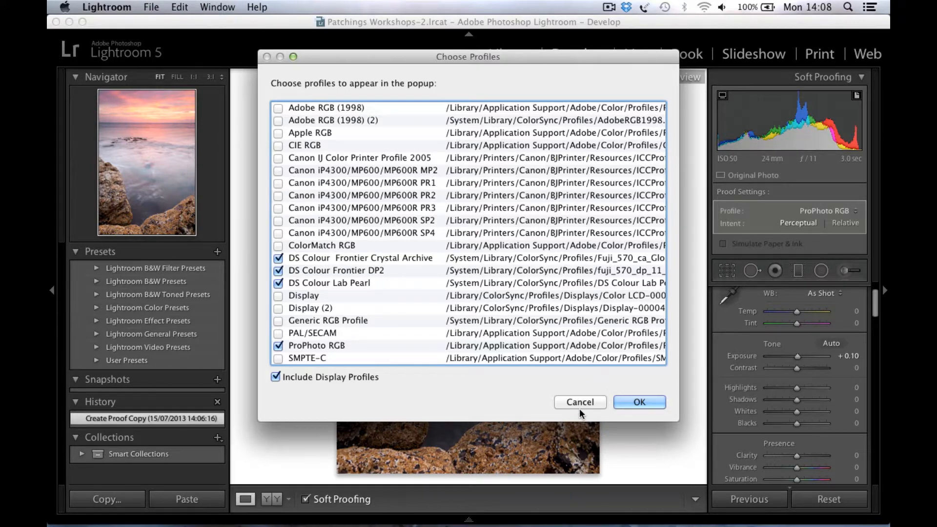
{"action": "left_click", "coordinate": [625, 401]}
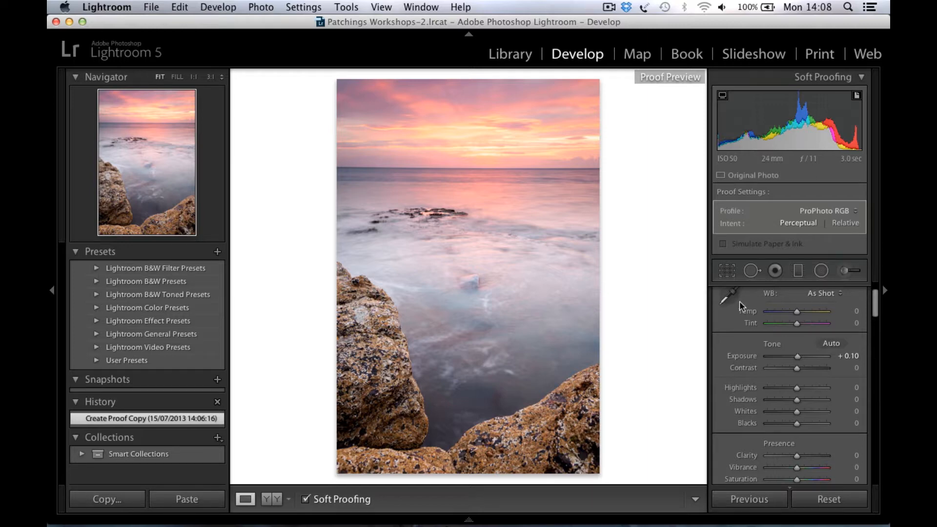
- Compare the master photo with the proof preview in the Before/After Left/Right view and return to the single-image view
{"action": "left_click", "coordinate": [289, 500]}
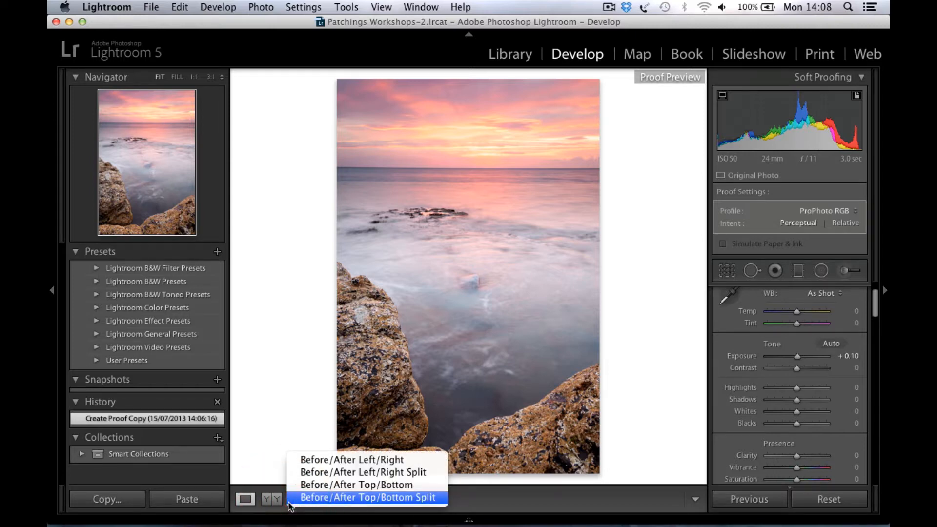
{"action": "left_click", "coordinate": [353, 459]}
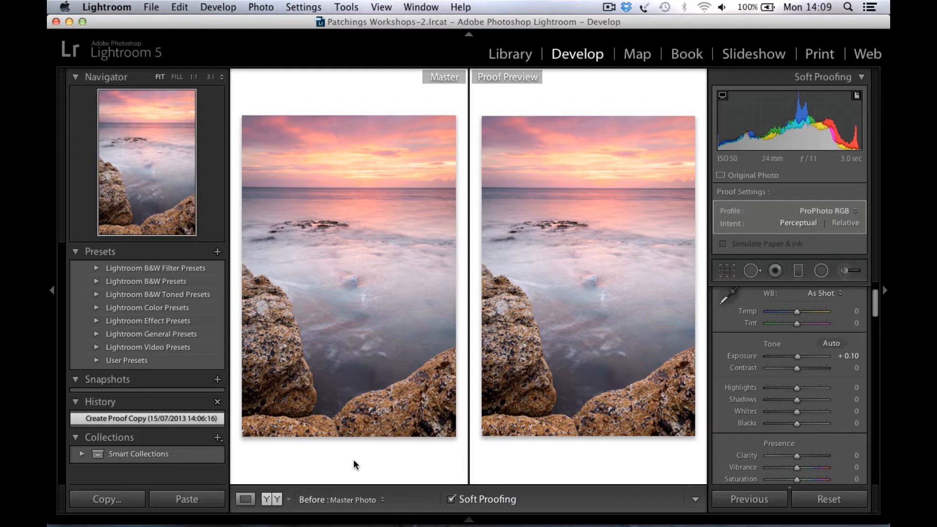
{"action": "left_click", "coordinate": [290, 500]}
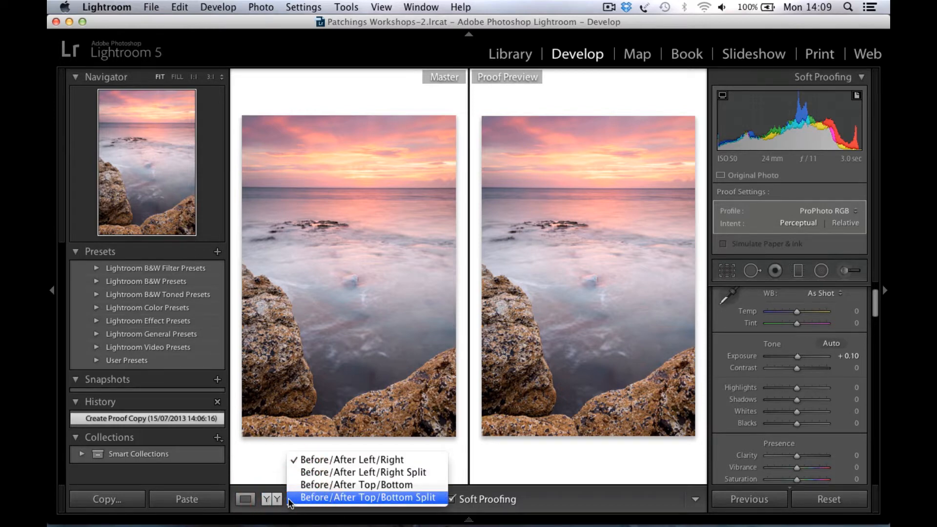
{"action": "left_click", "coordinate": [298, 462]}
{"action": "left_click", "coordinate": [246, 498]}
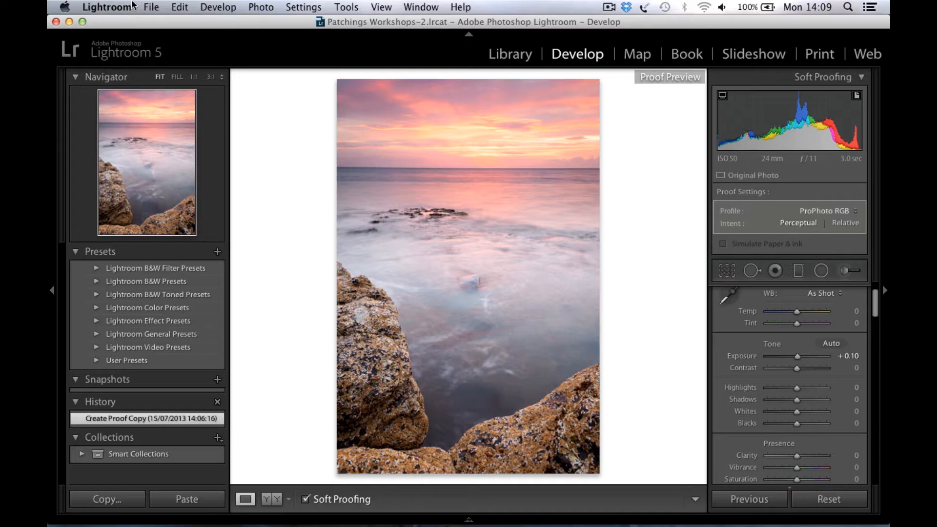
- Open the export settings for the proof copy, review its color space choices and additional profiles, and dismiss the profile list unchanged
{"action": "left_click", "coordinate": [154, 7]}
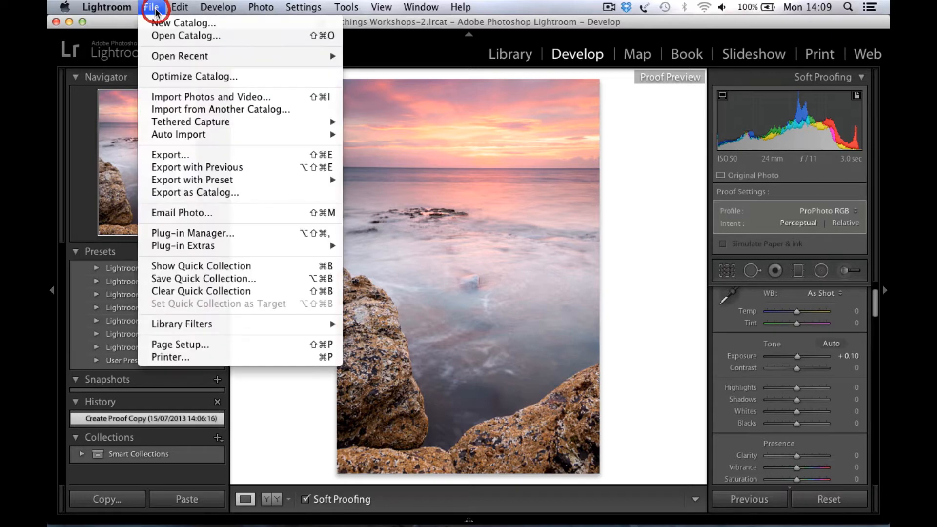
{"action": "left_click", "coordinate": [175, 155]}
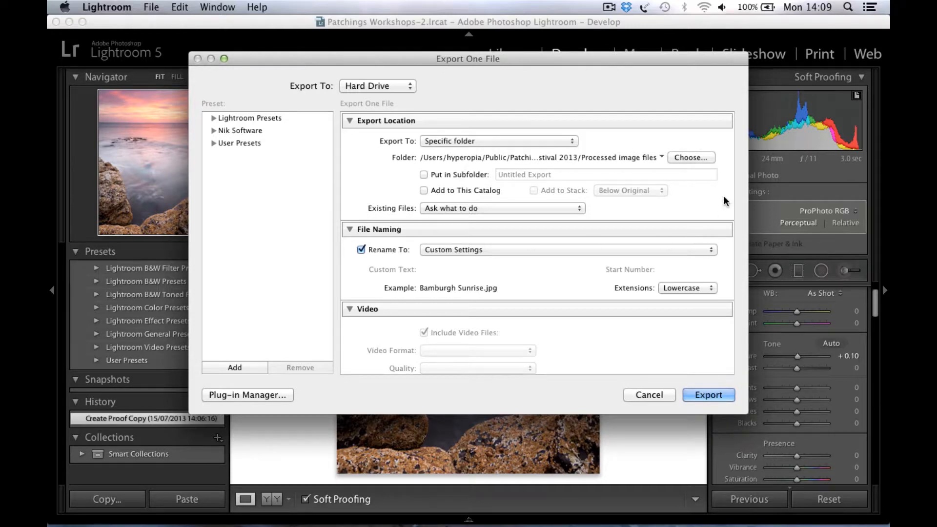
{"action": "scroll", "coordinate": [725, 196], "scroll_direction": "down", "scroll_amount": 2}
{"action": "scroll", "coordinate": [725, 197], "scroll_direction": "down", "scroll_amount": 5}
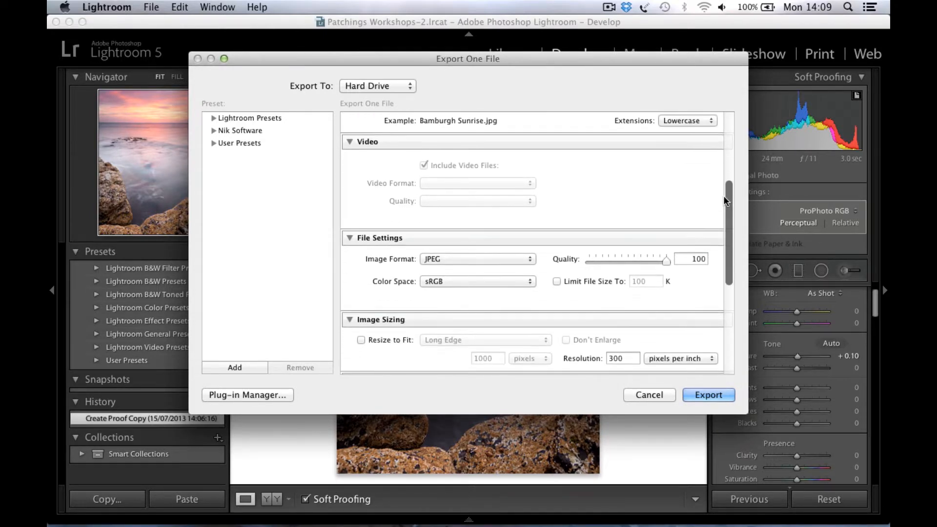
{"action": "scroll", "coordinate": [725, 200], "scroll_direction": "down", "scroll_amount": 2}
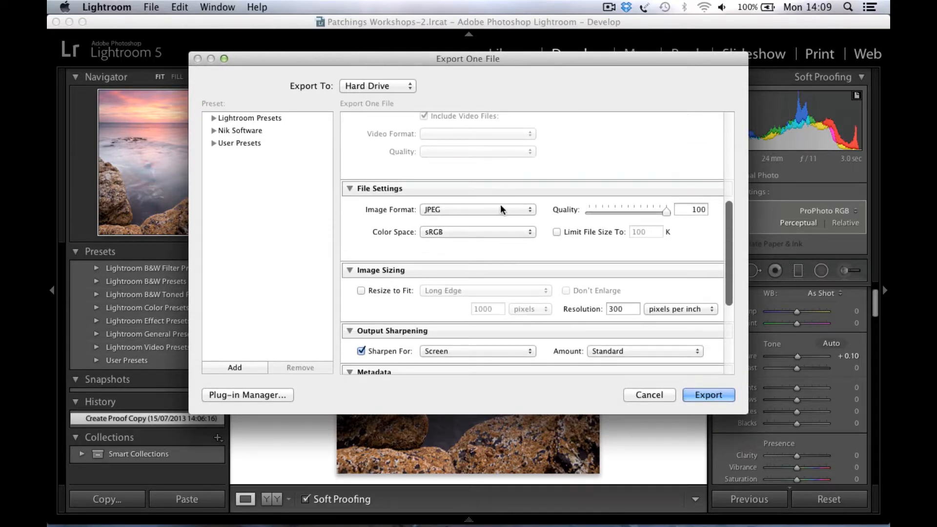
{"action": "left_click", "coordinate": [532, 234]}
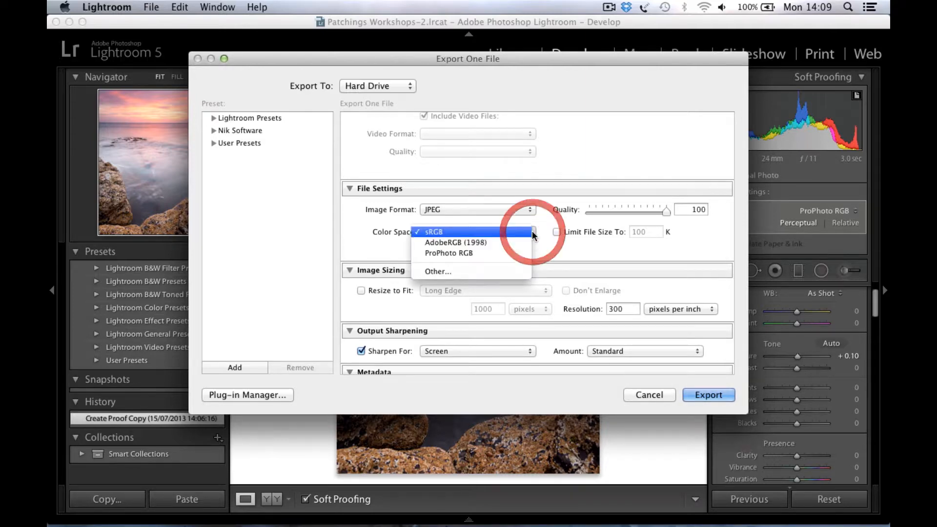
{"action": "left_click", "coordinate": [466, 271]}
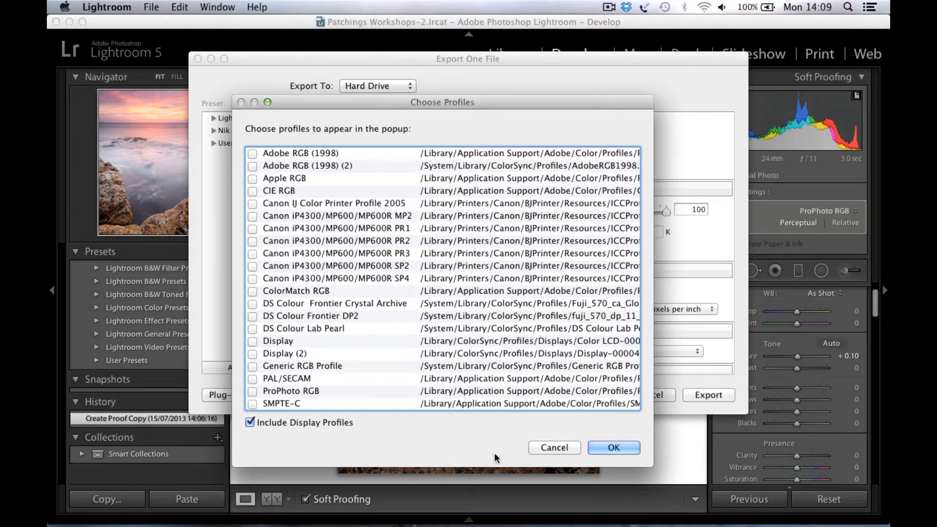
{"action": "left_click", "coordinate": [544, 449]}
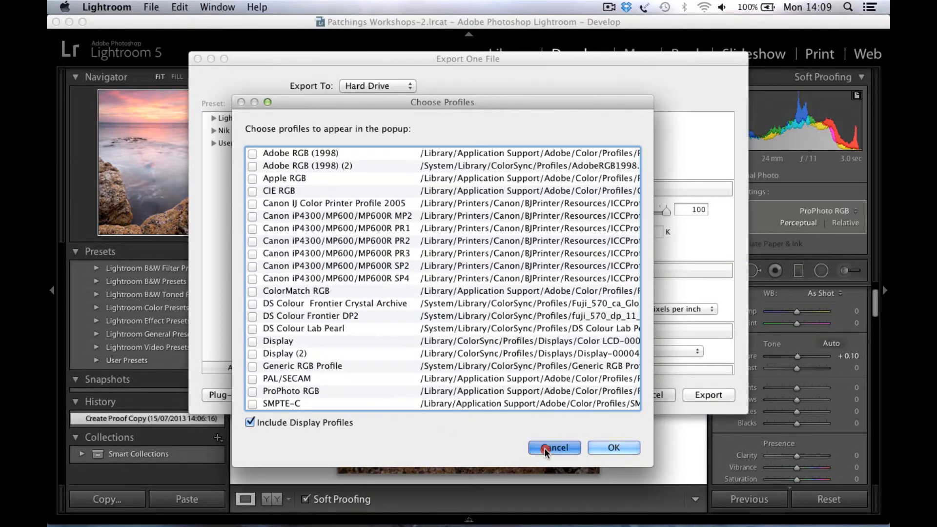
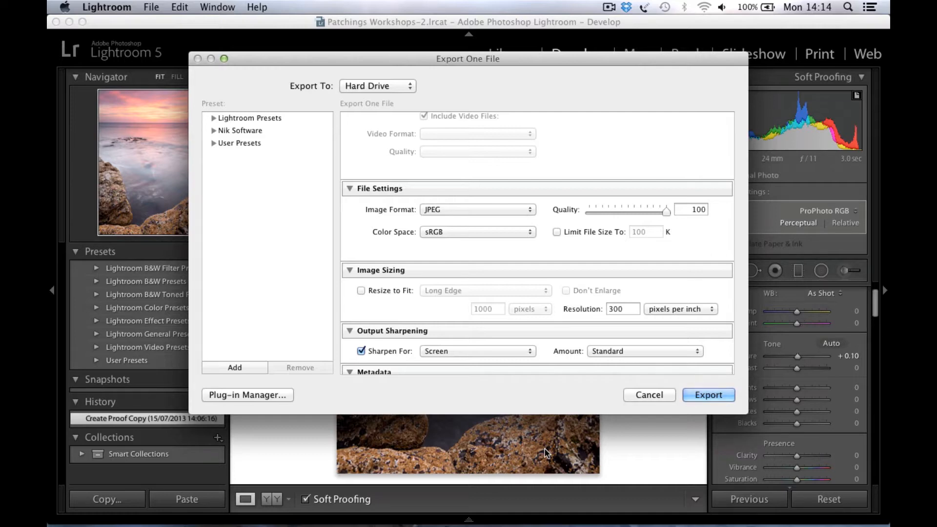
- Review the additional export color profiles twice more, keep sRGB as the color space, and close the export settings without exporting
{"action": "left_click", "coordinate": [531, 232]}
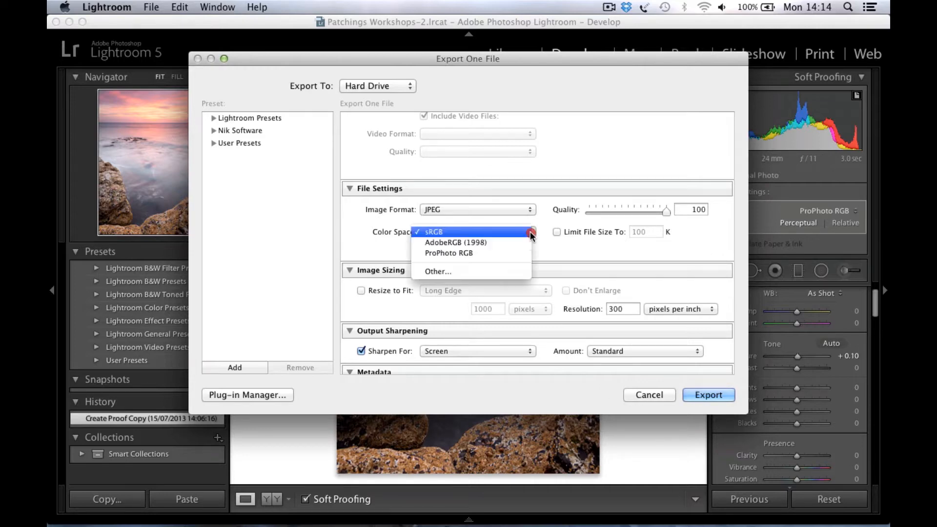
{"action": "left_click", "coordinate": [508, 272]}
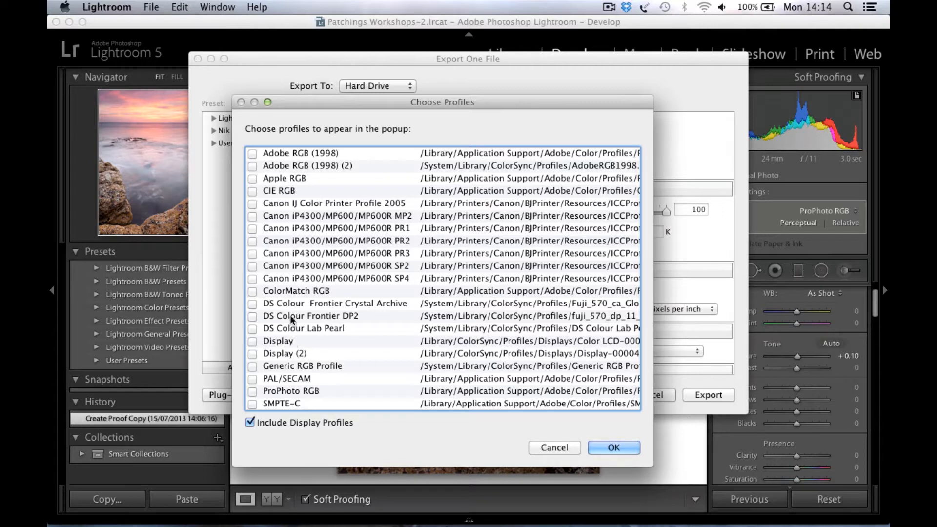
{"action": "left_click", "coordinate": [557, 446]}
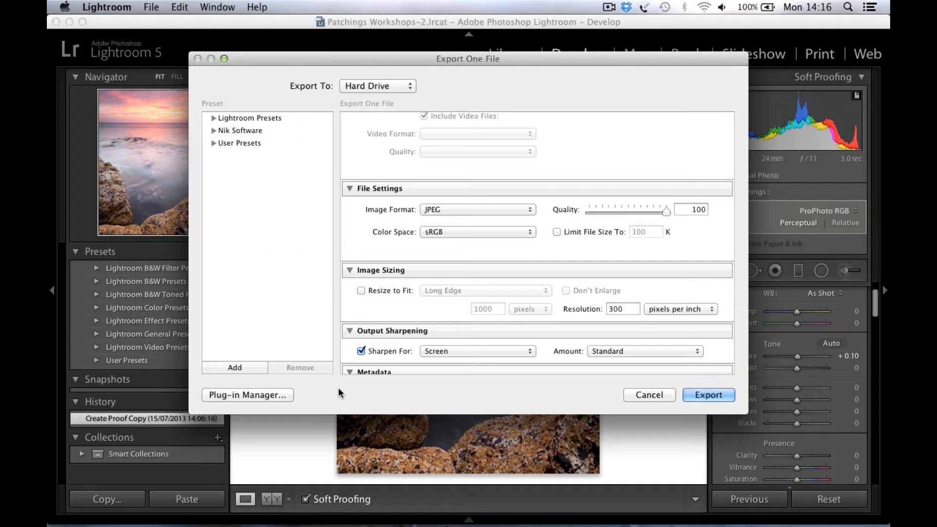
{"action": "left_click", "coordinate": [453, 231]}
{"action": "left_click", "coordinate": [449, 272]}
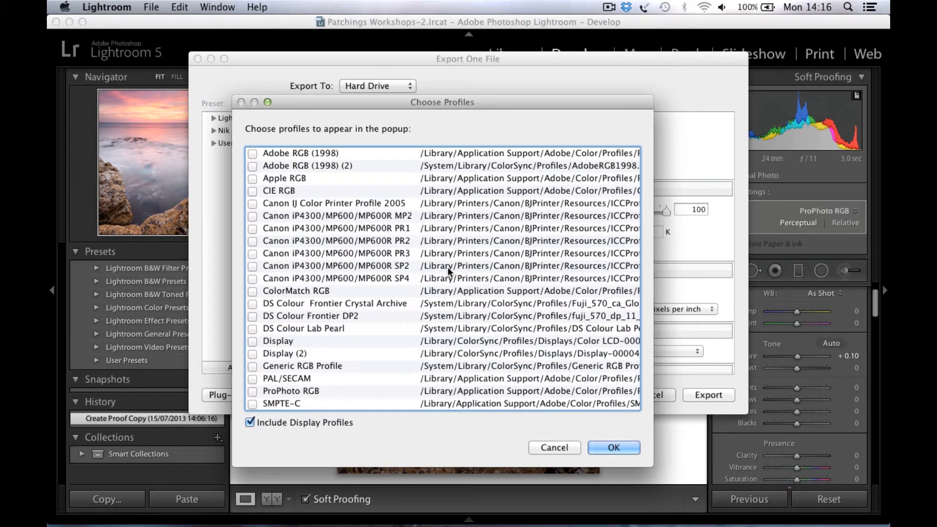
{"action": "left_click", "coordinate": [570, 448]}
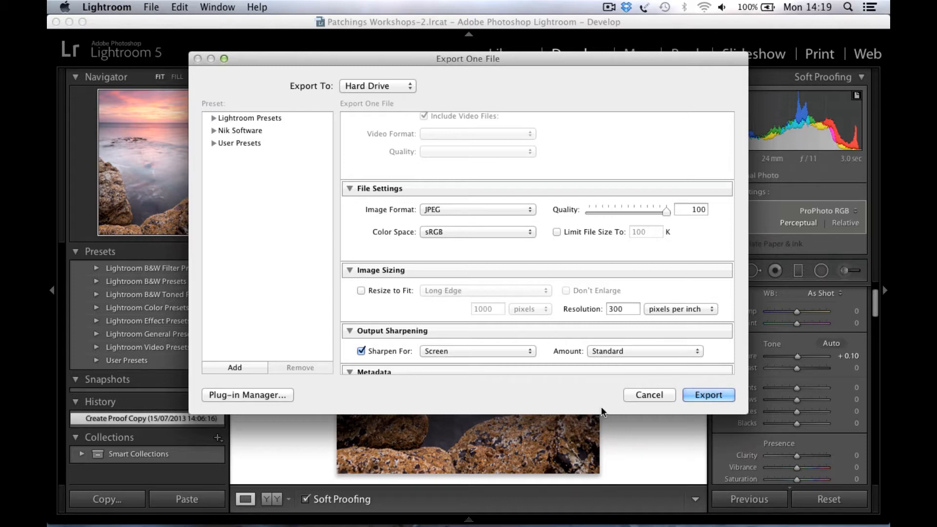
{"action": "left_click", "coordinate": [646, 394]}
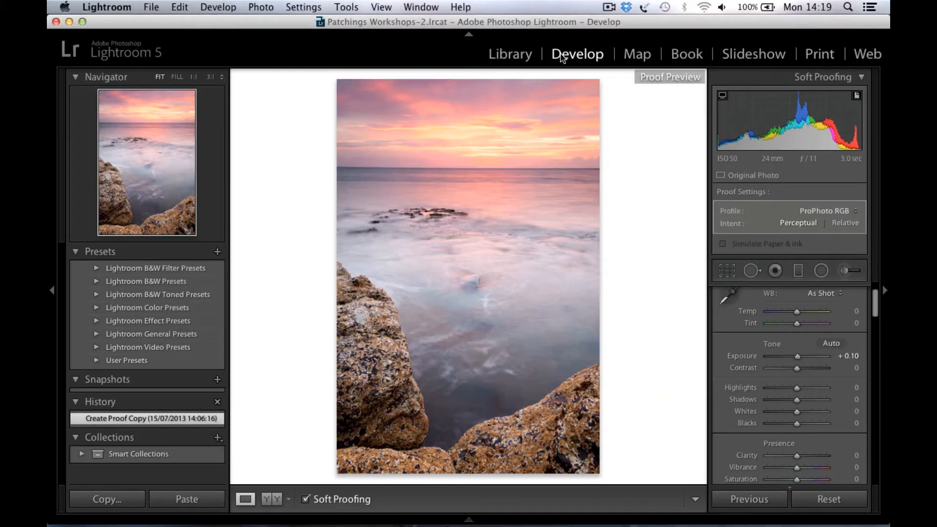
{"action": "left_click", "coordinate": [610, 8]}
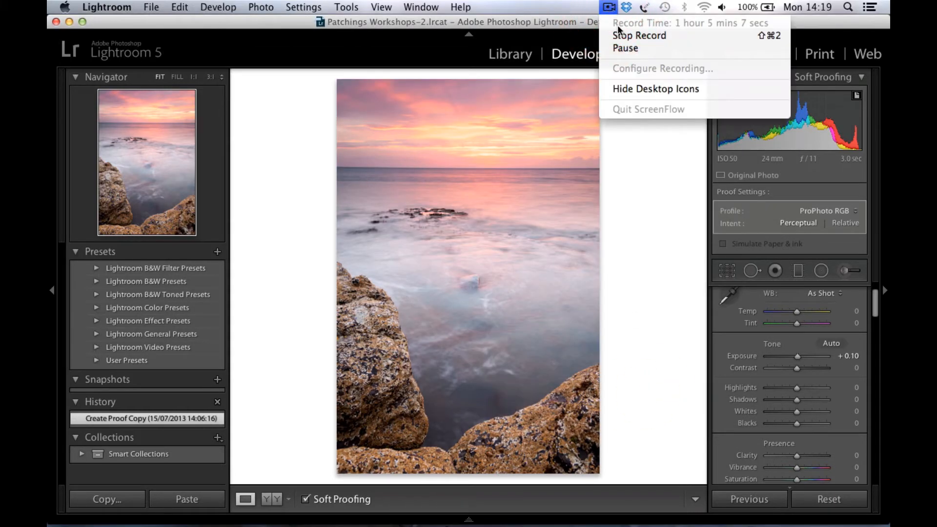
{"action": "left_click", "coordinate": [632, 49]}
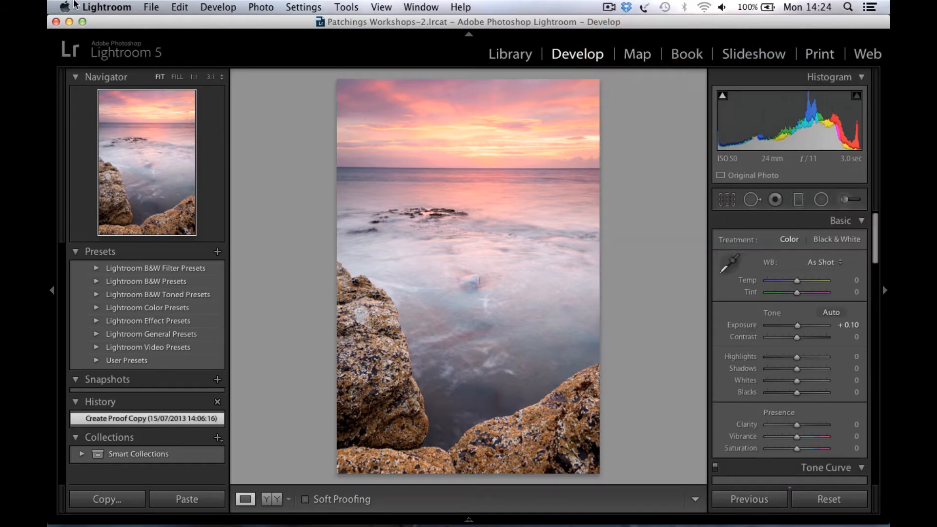
- Try resizing the photo's export to a long edge of 4950 pixels and leave the export settings without exporting
{"action": "left_click", "coordinate": [156, 9]}
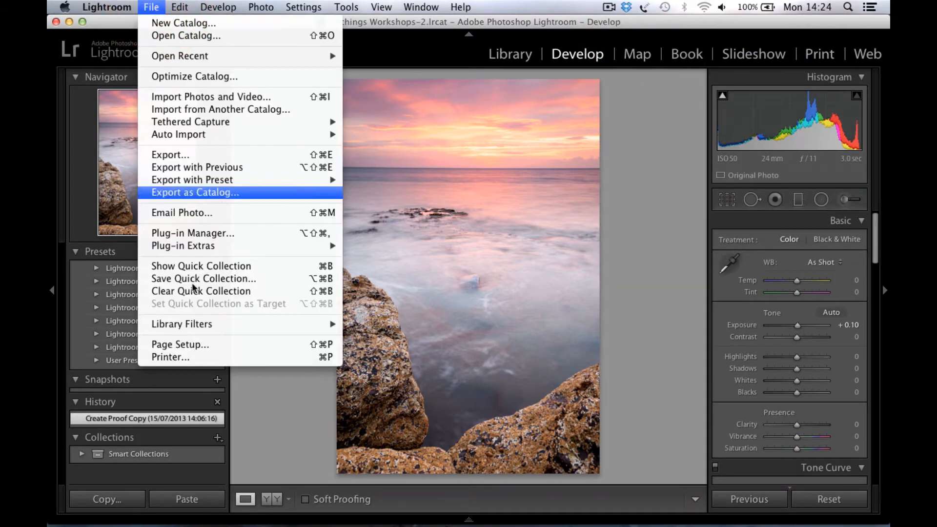
{"action": "left_click", "coordinate": [270, 155]}
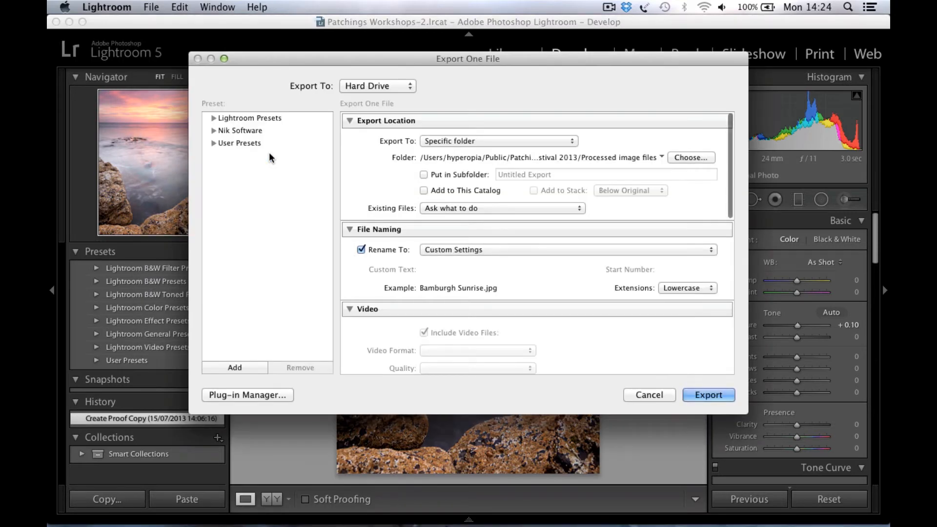
{"action": "left_click_drag", "start_coordinate": [730, 176], "coordinate": [743, 272]}
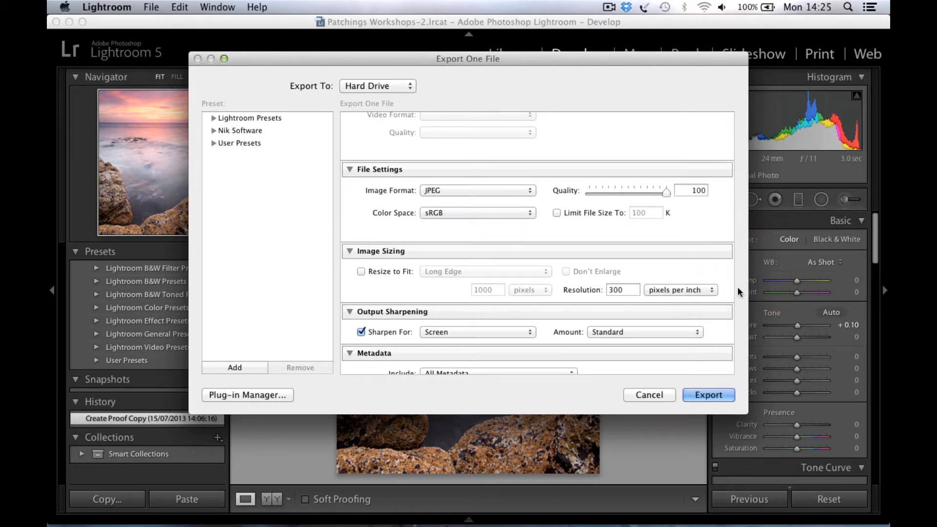
{"action": "left_click", "coordinate": [367, 273]}
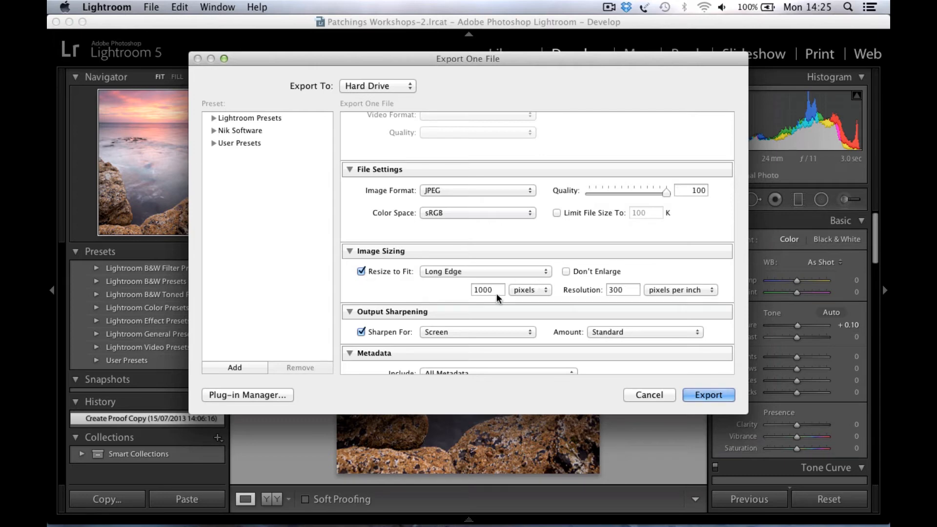
{"action": "left_click", "coordinate": [361, 271]}
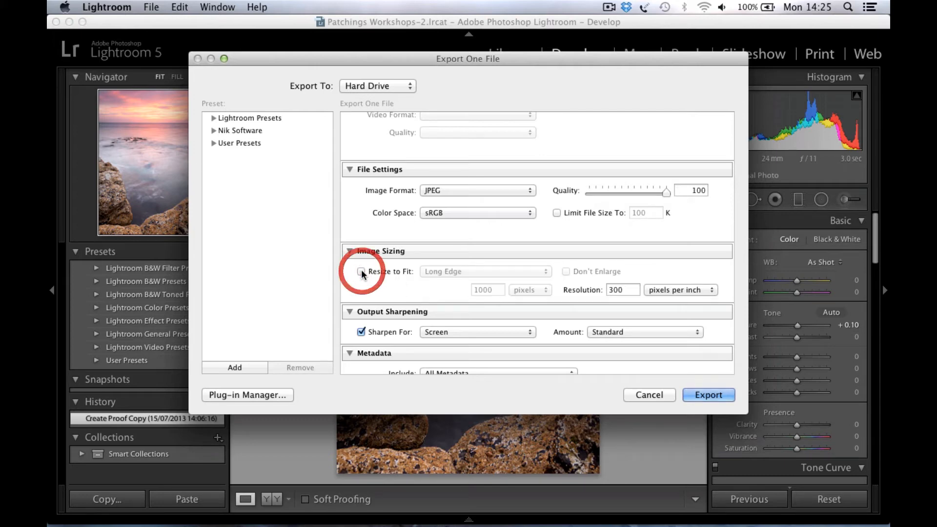
{"action": "left_click", "coordinate": [362, 271]}
{"action": "left_click", "coordinate": [361, 272]}
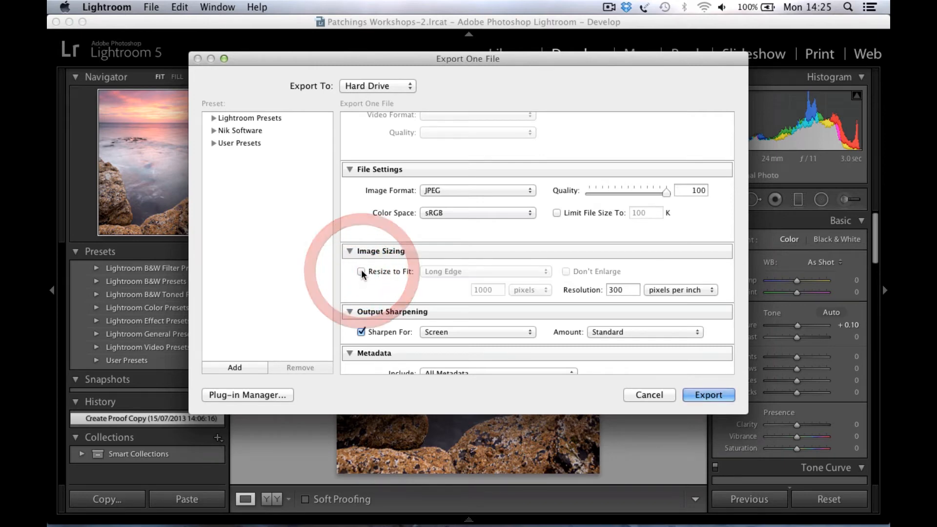
{"action": "left_click", "coordinate": [361, 271]}
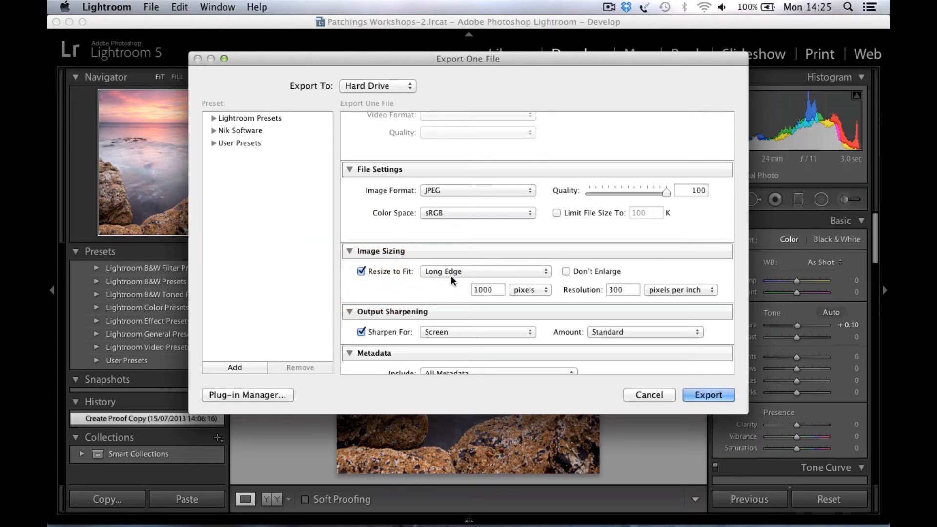
{"action": "double_click", "coordinate": [494, 290]}
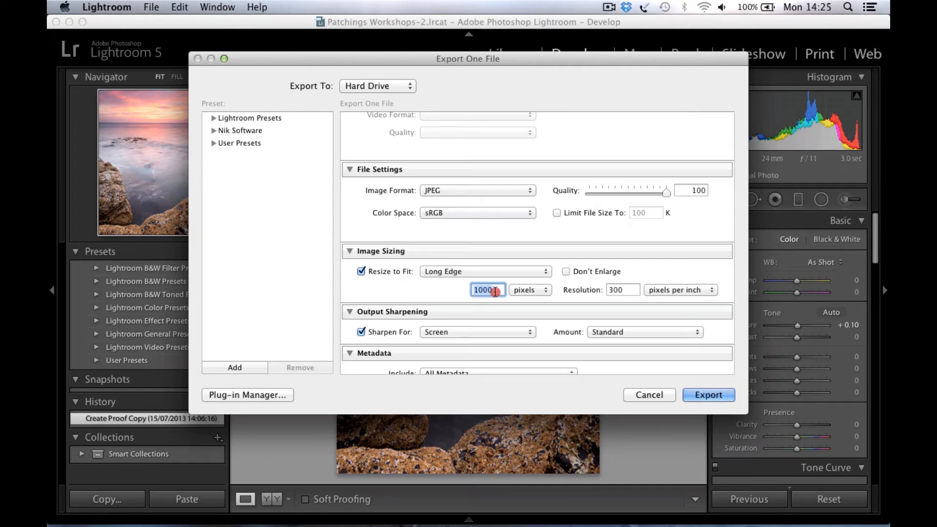
{"action": "type", "text": "4950"}
{"action": "left_click", "coordinate": [652, 394]}
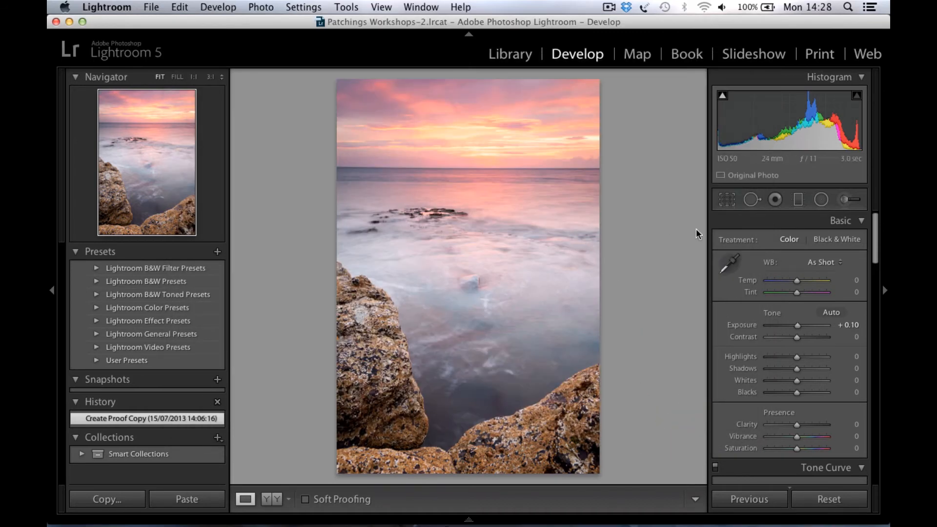
- Crop the proof copy to a 1 x 1 aspect, reposition the crop toward the lower part of the photo, and apply it
{"action": "left_click", "coordinate": [734, 200]}
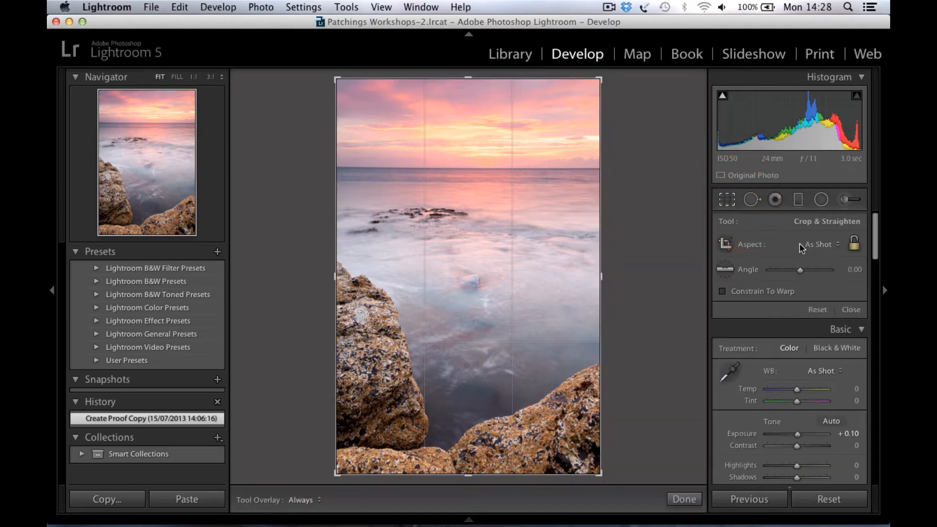
{"action": "left_click", "coordinate": [827, 245]}
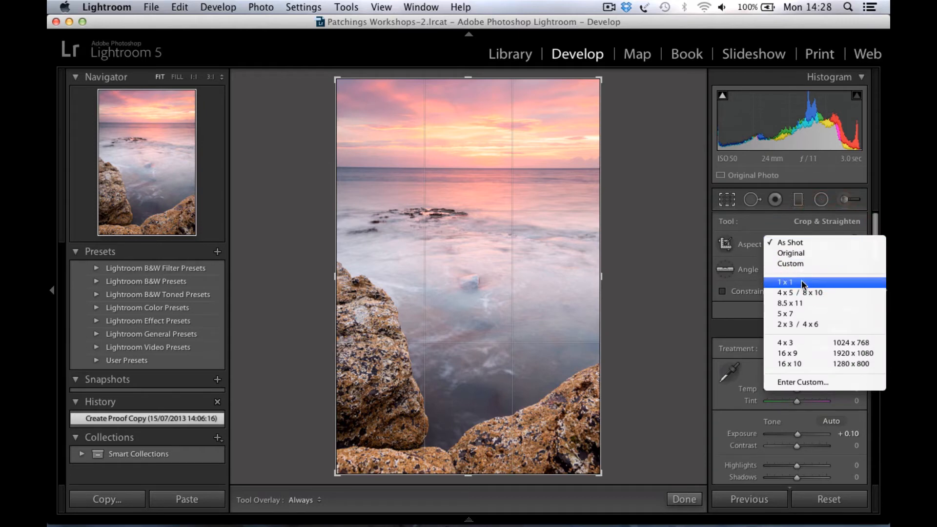
{"action": "left_click", "coordinate": [799, 283]}
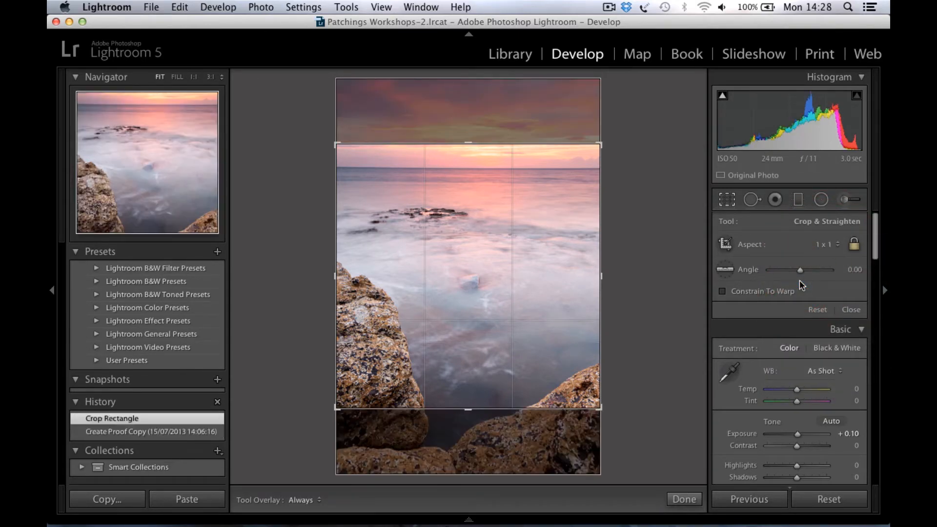
{"action": "left_click_drag", "start_coordinate": [499, 291], "coordinate": [516, 266]}
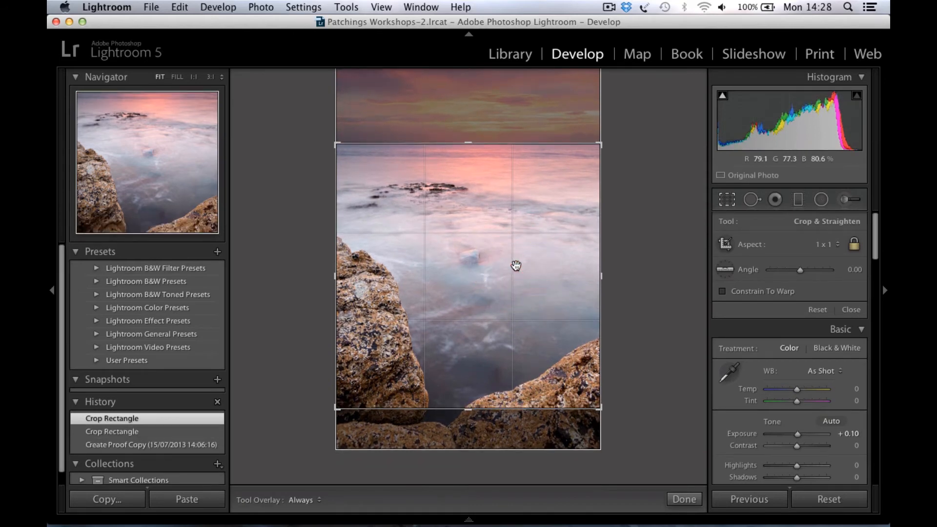
{"action": "key", "text": "Return"}
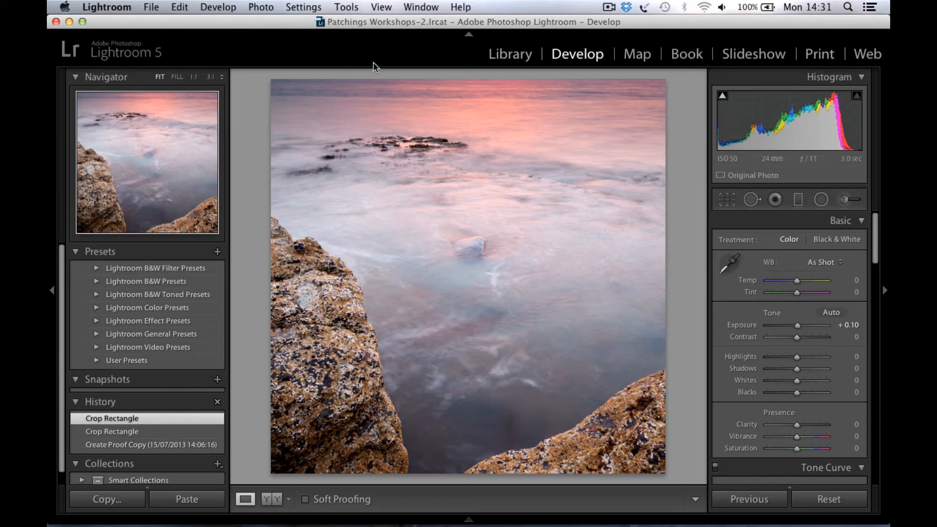
- Undo the crop repositioning and the 1 x 1 crop on the proof copy
{"action": "left_click", "coordinate": [176, 7]}
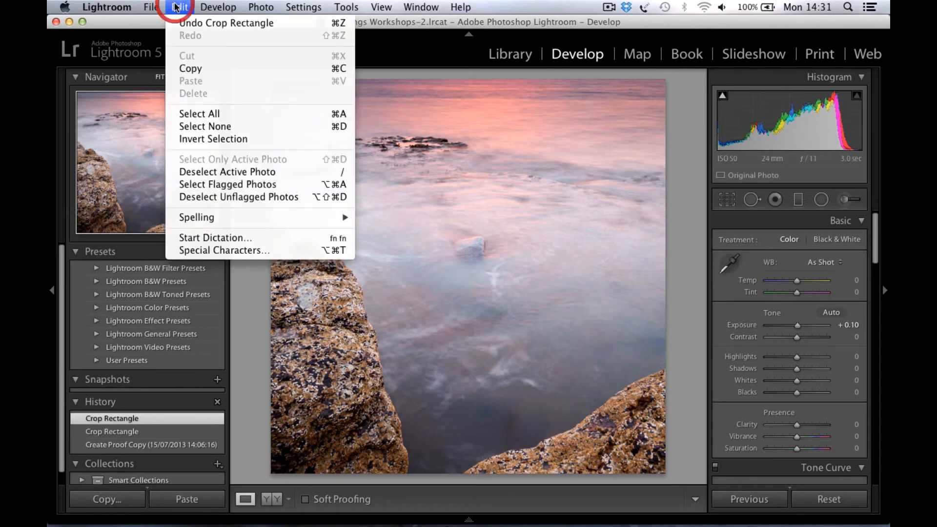
{"action": "left_click", "coordinate": [219, 23]}
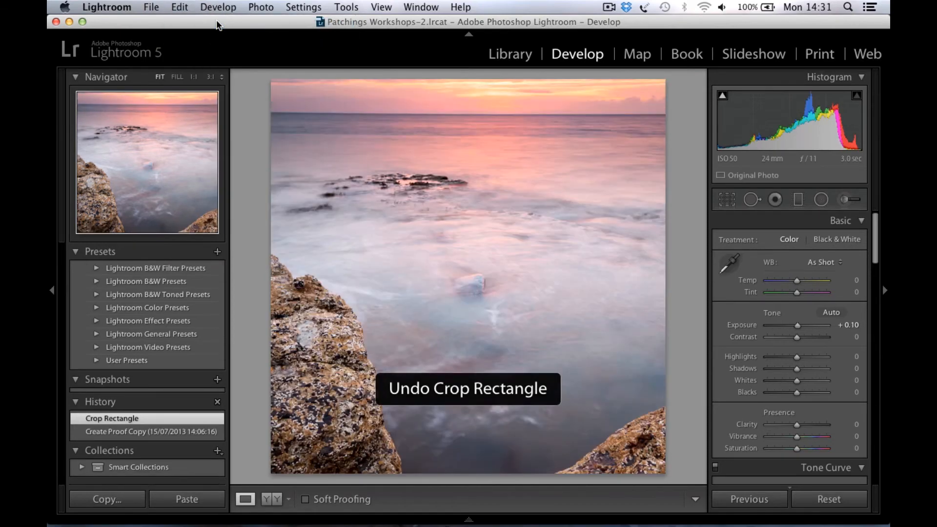
{"action": "left_click", "coordinate": [178, 8]}
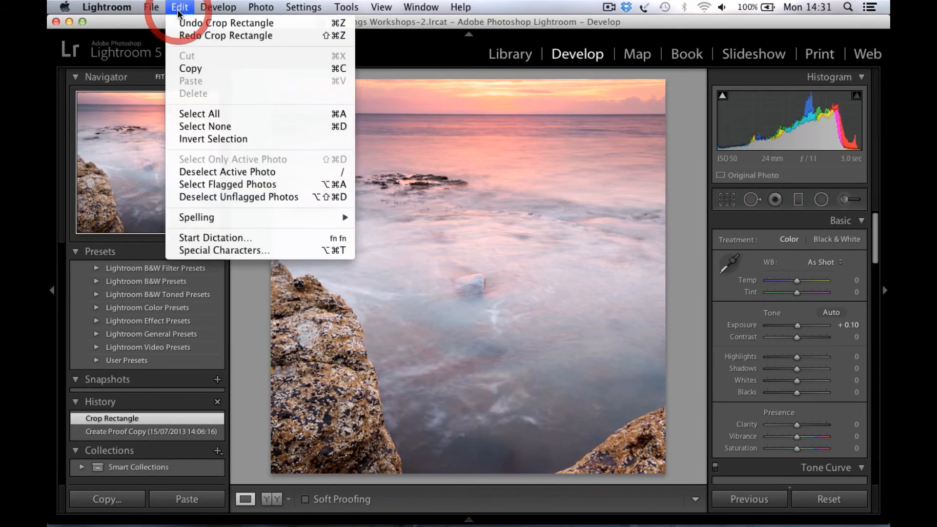
{"action": "left_click", "coordinate": [203, 23]}
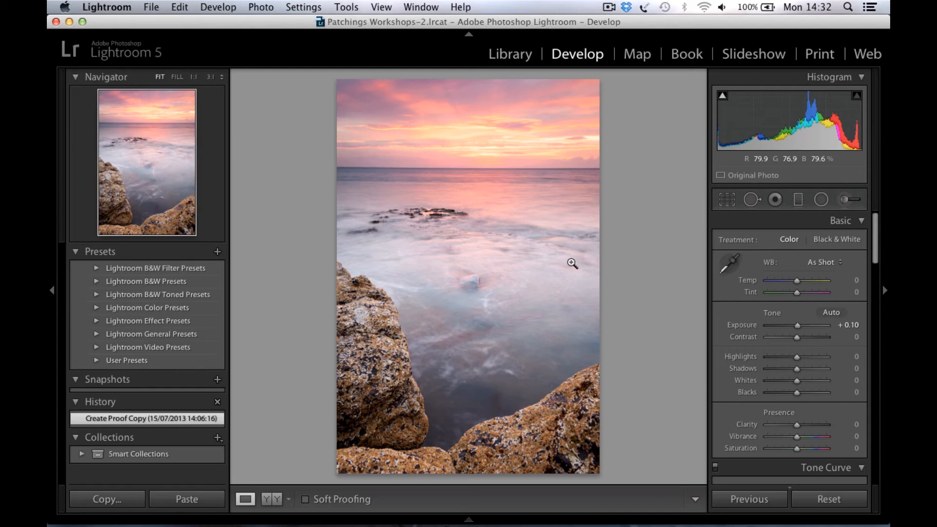
{"action": "left_click", "coordinate": [75, 403]}
{"action": "left_click", "coordinate": [75, 403]}
{"action": "scroll", "coordinate": [175, 436], "scroll_direction": "down", "scroll_amount": 2}
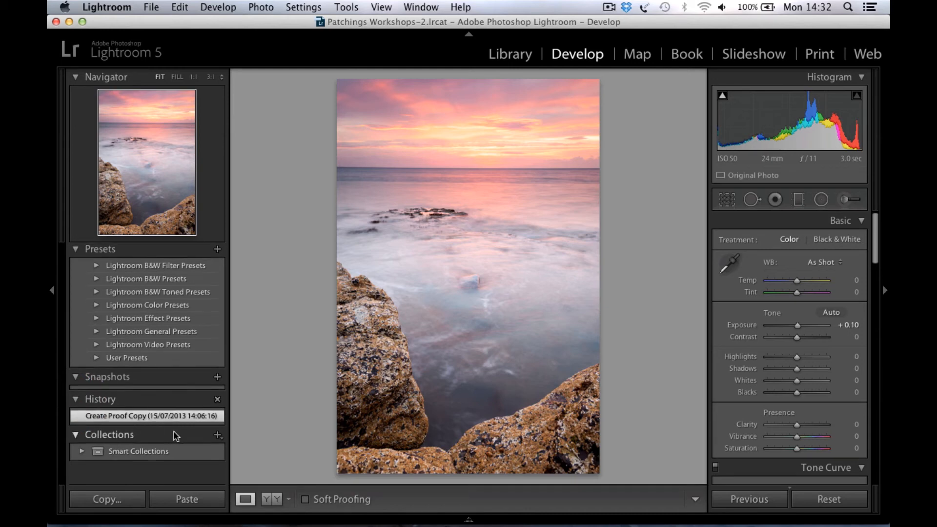
- Redo the square crop on the proof copy and compare it with the uncropped state in the edit history
{"action": "scroll", "coordinate": [176, 436], "scroll_direction": "up", "scroll_amount": 2}
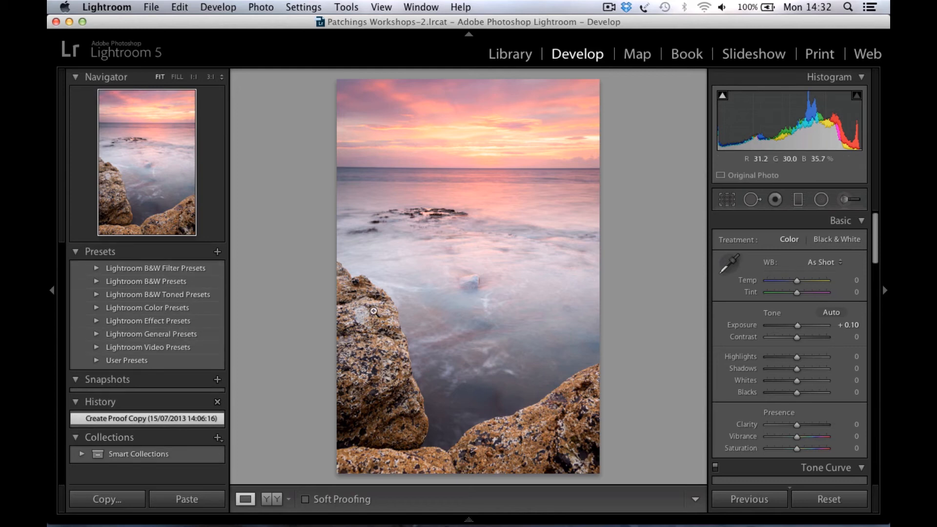
{"action": "left_click", "coordinate": [179, 7]}
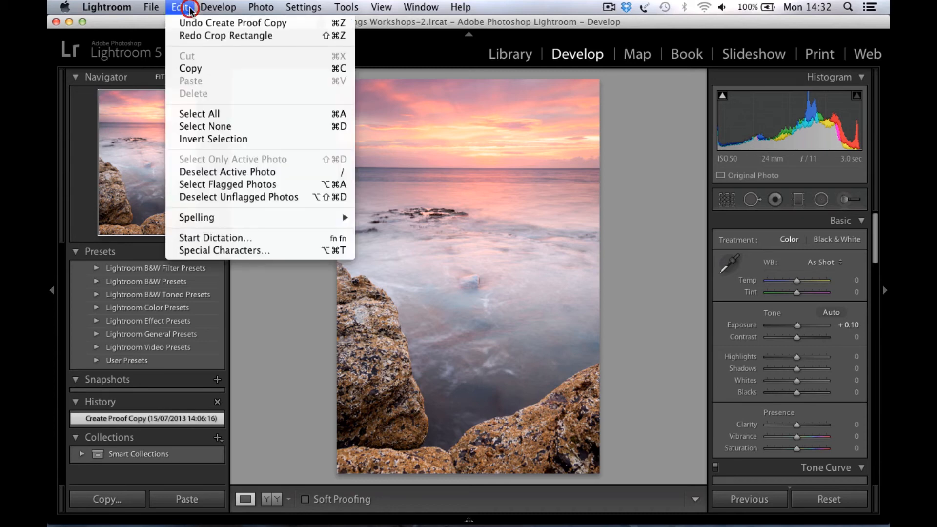
{"action": "left_click", "coordinate": [210, 35]}
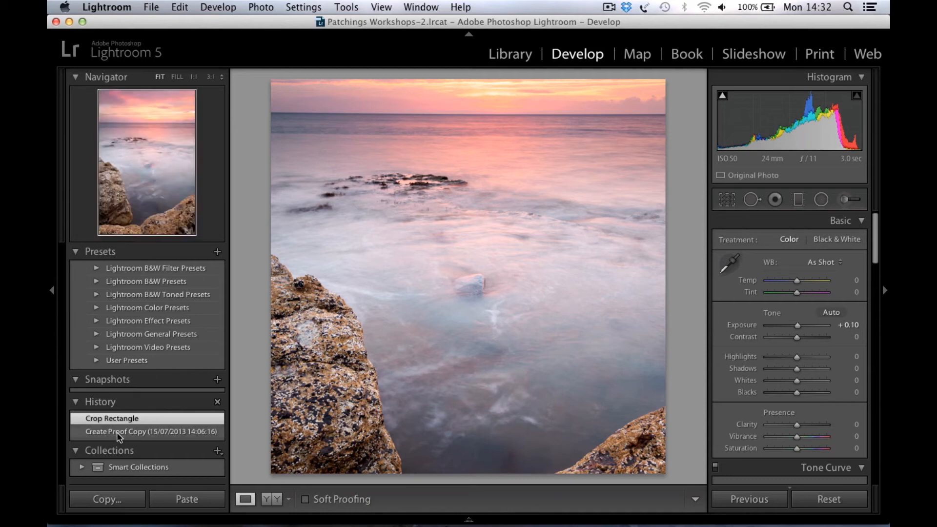
{"action": "left_click", "coordinate": [116, 432]}
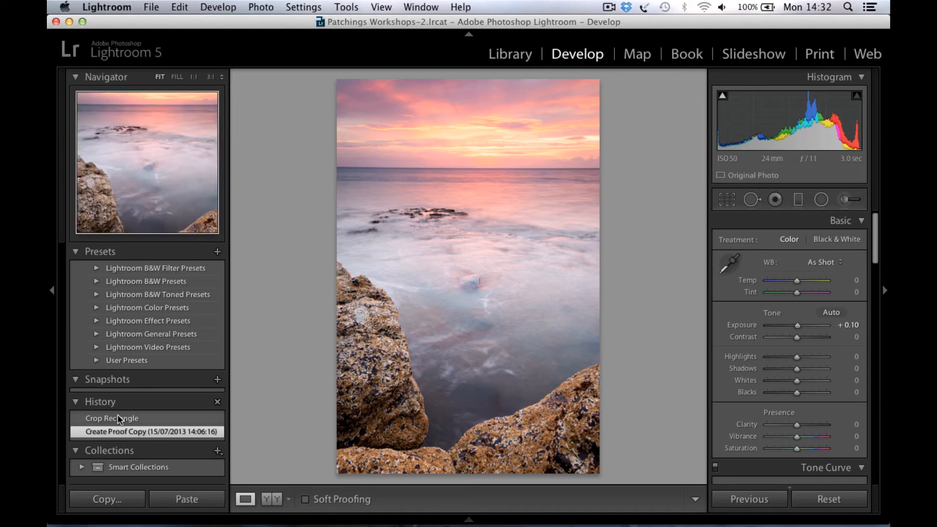
{"action": "left_click", "coordinate": [119, 419]}
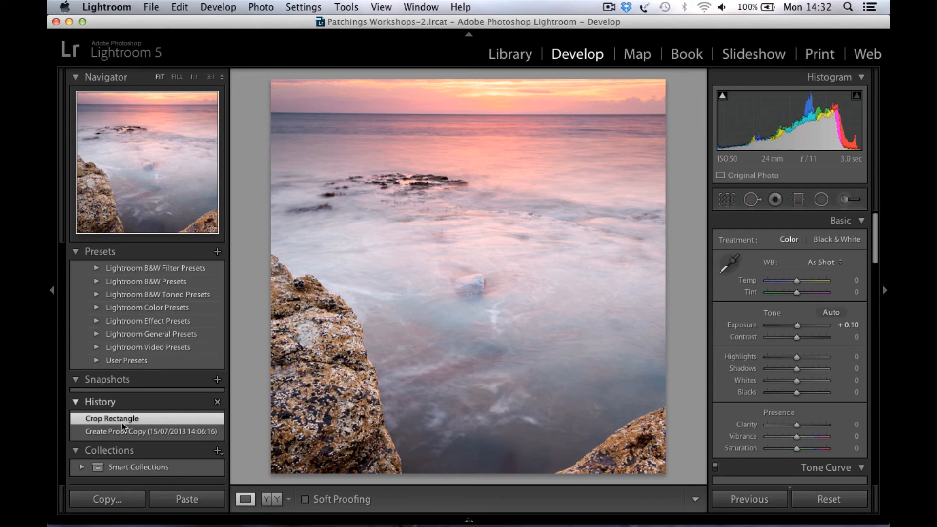
- Undo the last switch to the cropped history state on the proof copy
{"action": "left_click", "coordinate": [180, 7]}
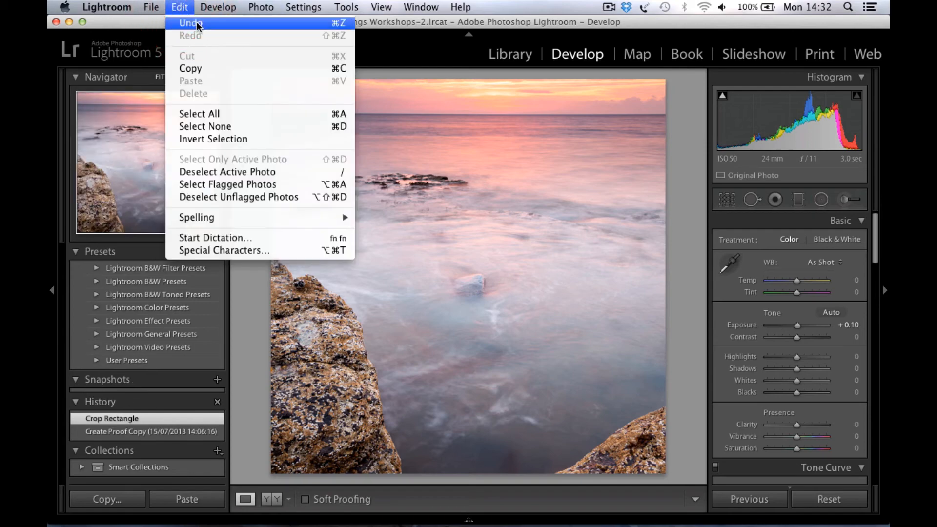
{"action": "left_click", "coordinate": [196, 23]}
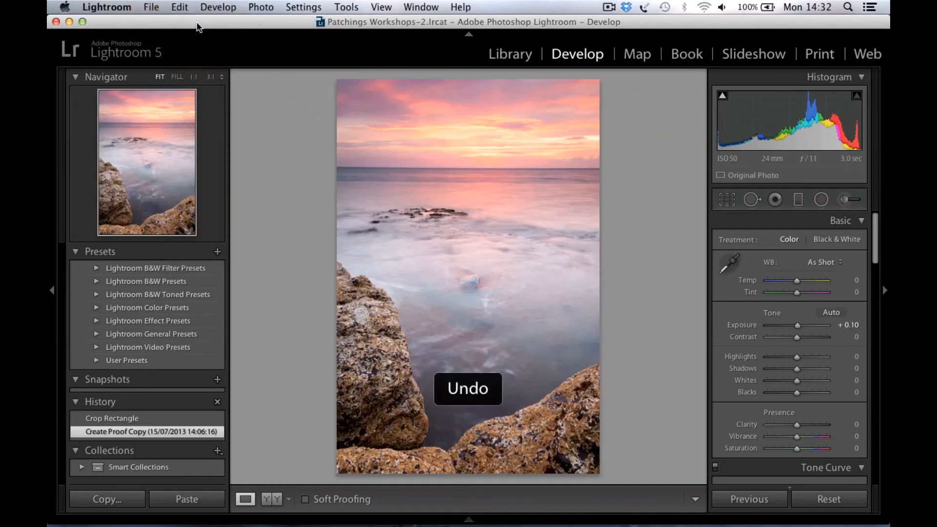
{"action": "left_click", "coordinate": [682, 240]}
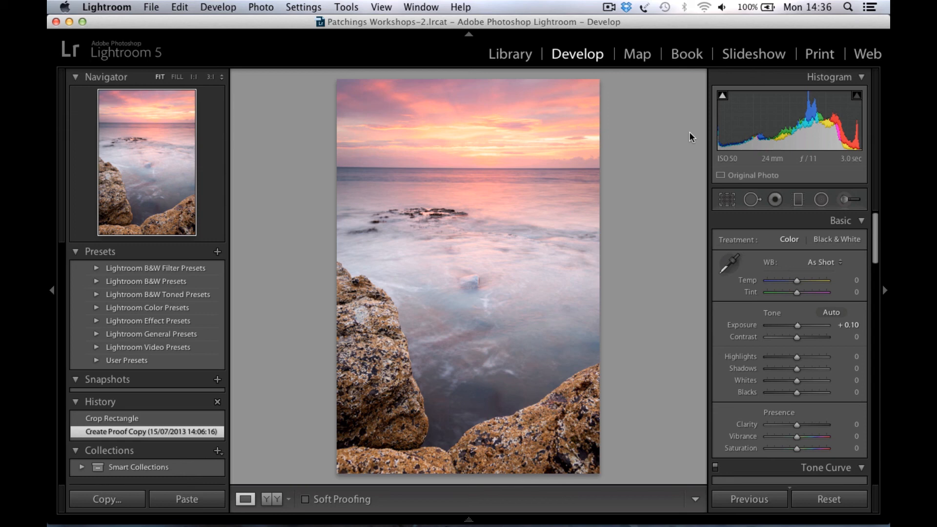
- Return to the Library module and show the catalog's photographs as a thumbnail grid
{"action": "left_click", "coordinate": [519, 53]}
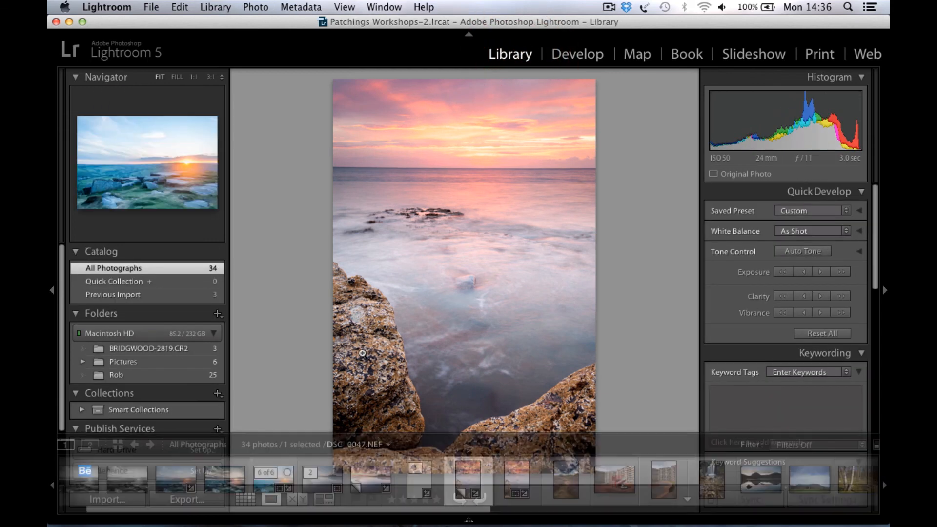
{"action": "left_click", "coordinate": [245, 499]}
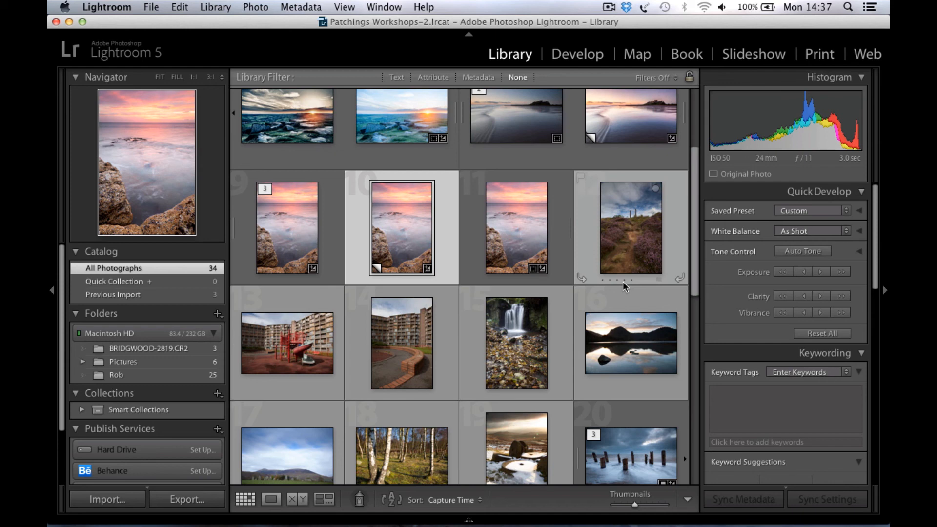
{"action": "left_click", "coordinate": [610, 8]}
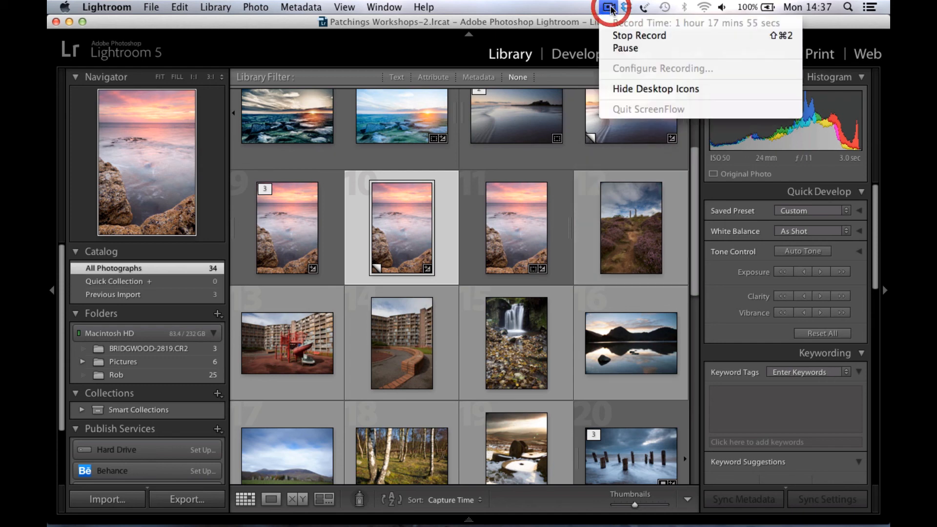